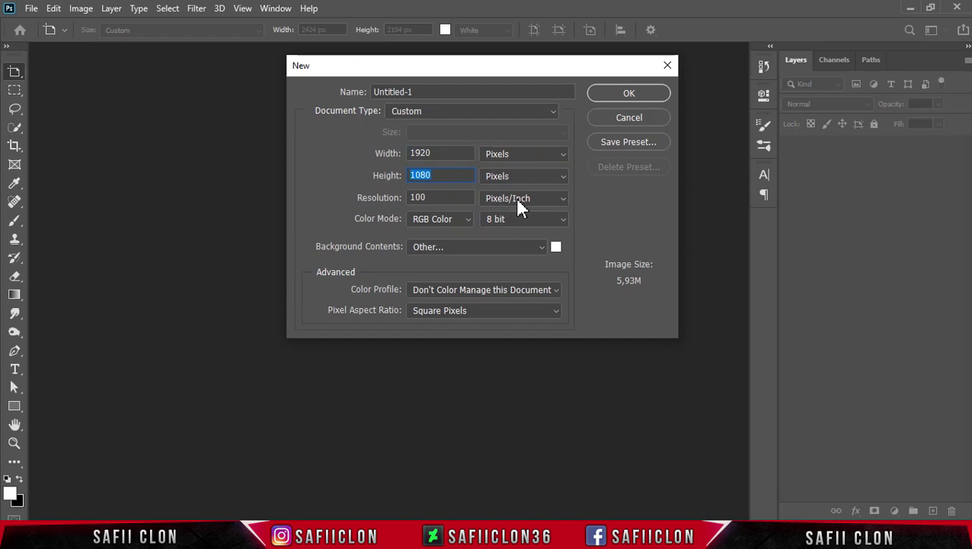
Create a new 1920 × 1080 pixel RGB document at 100 pixels/inch with a white background
left_click(514, 211)
left_click_drag(429, 198, 404, 197)
left_click(632, 94)
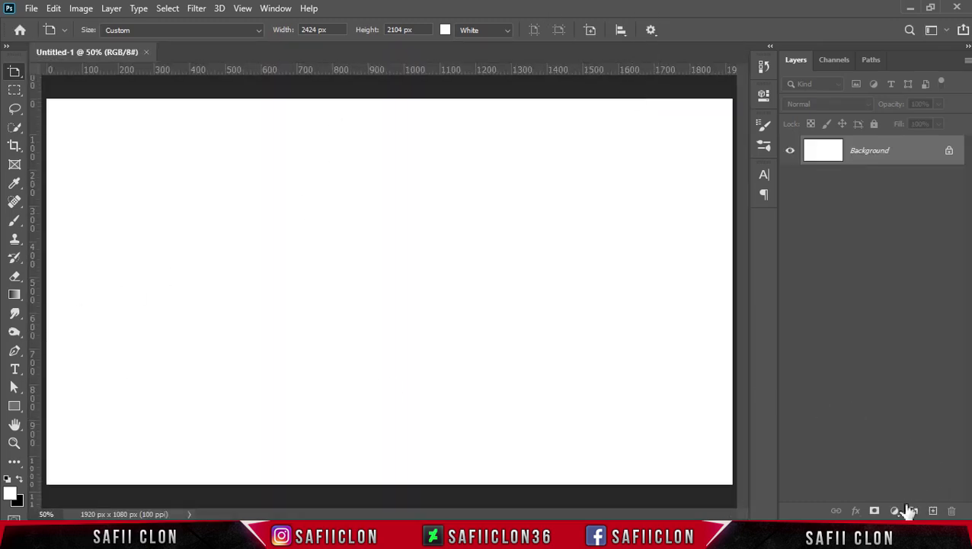
Add a gradient fill layer above the background and start its gradient from the Black, White basic preset
left_click(895, 510)
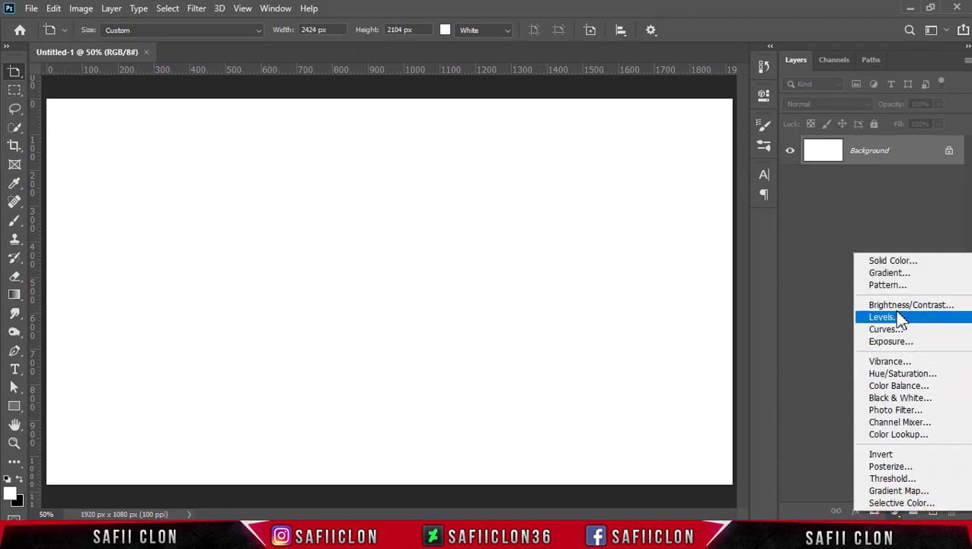
left_click(907, 274)
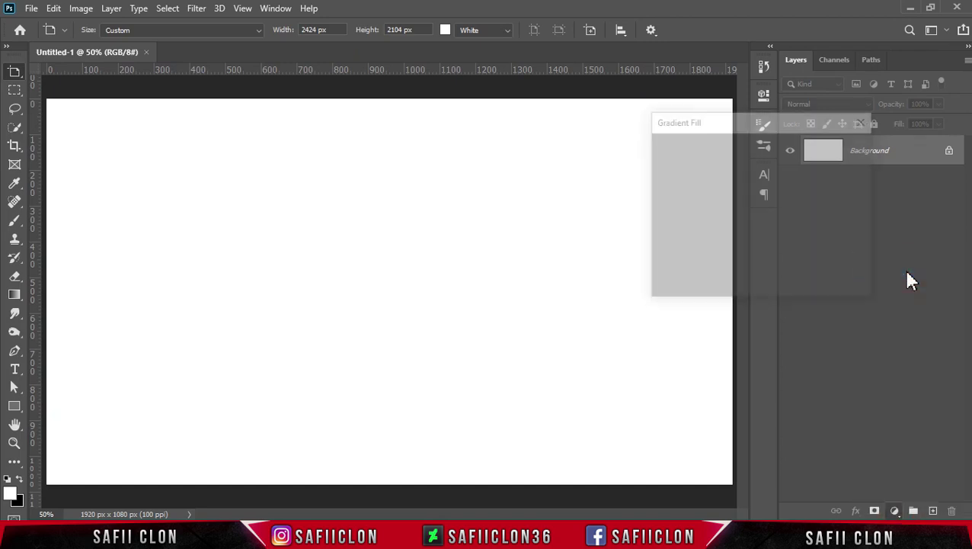
left_click_drag(746, 126, 787, 145)
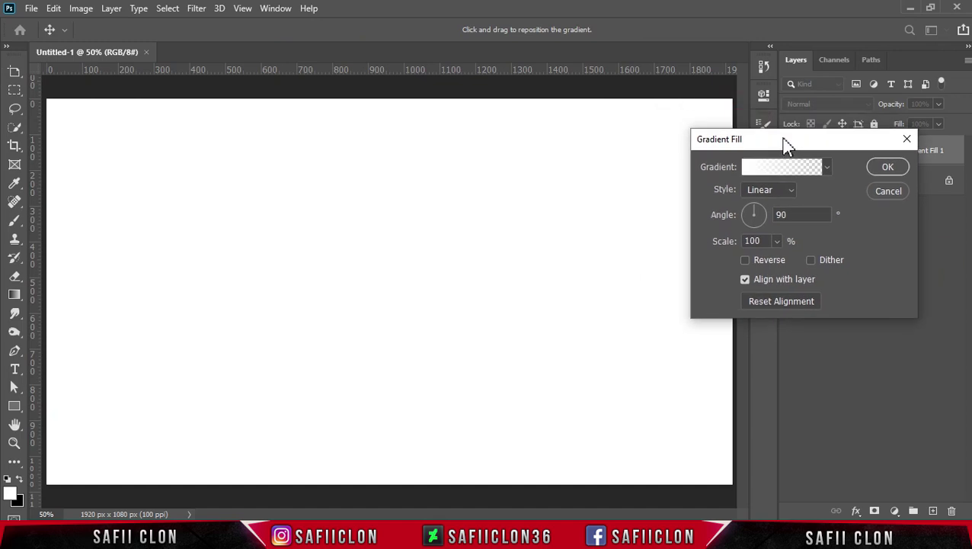
left_click(790, 167)
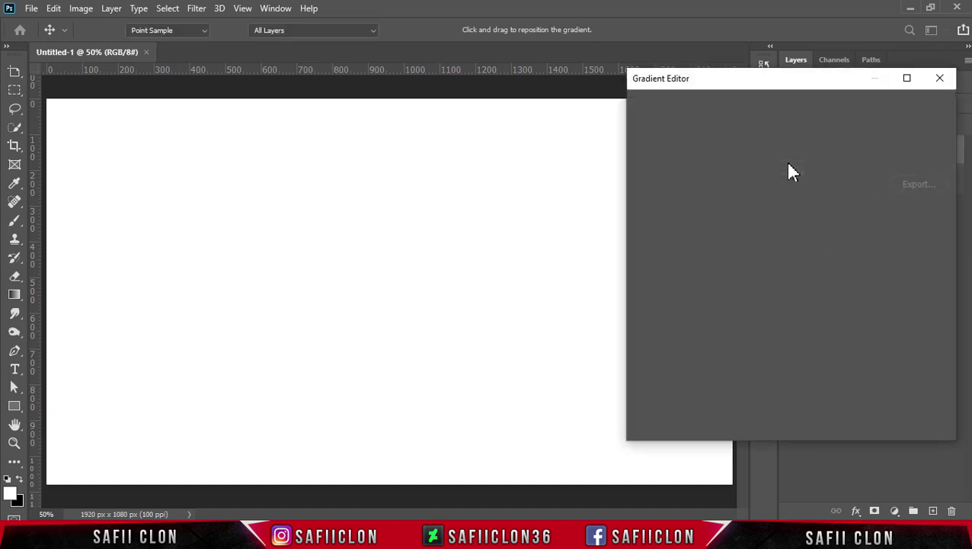
left_click(651, 123)
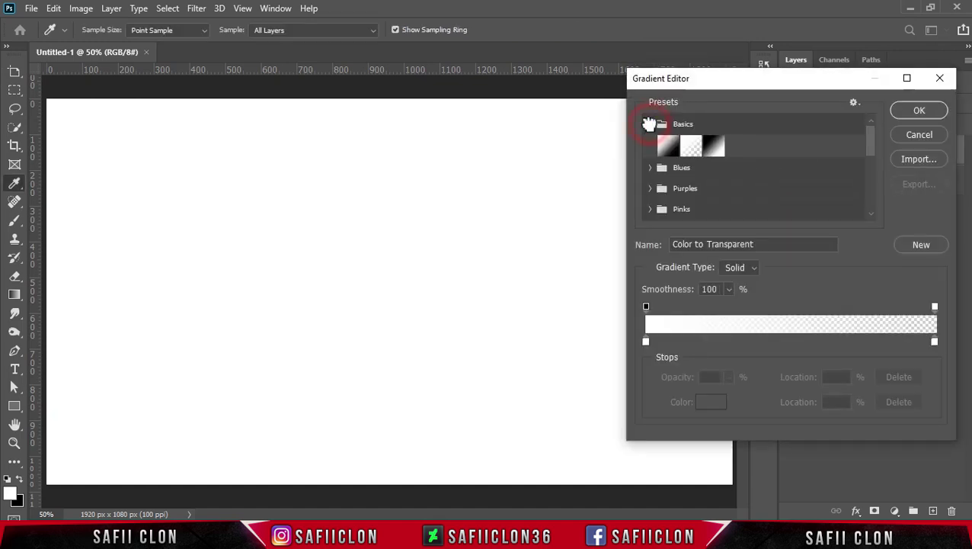
left_click(715, 147)
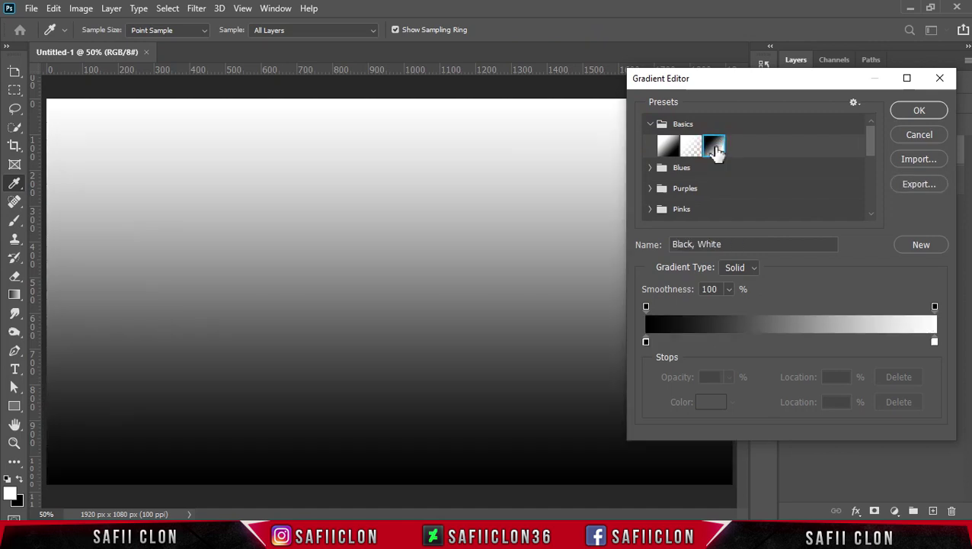
Set the gradient's starting black color stop to #b01271
left_click(646, 342)
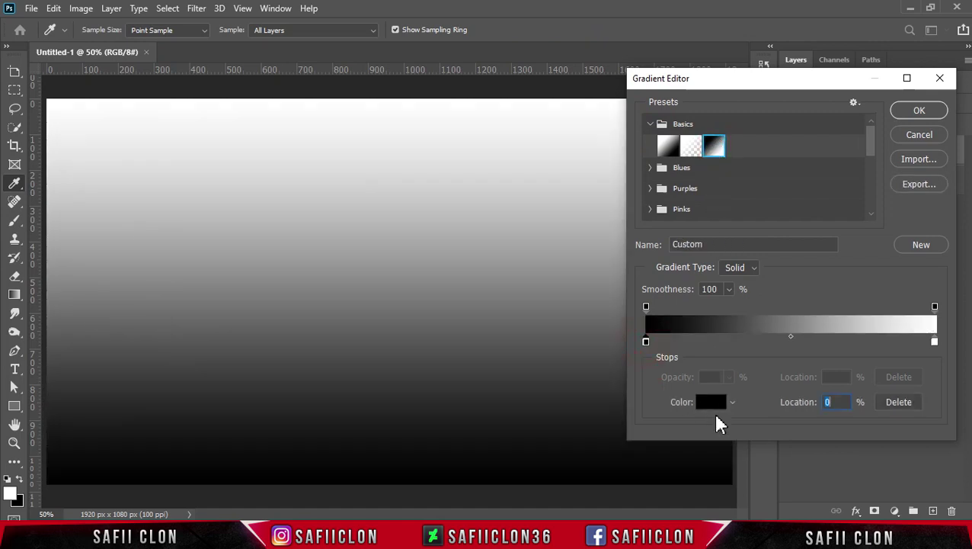
left_click(716, 405)
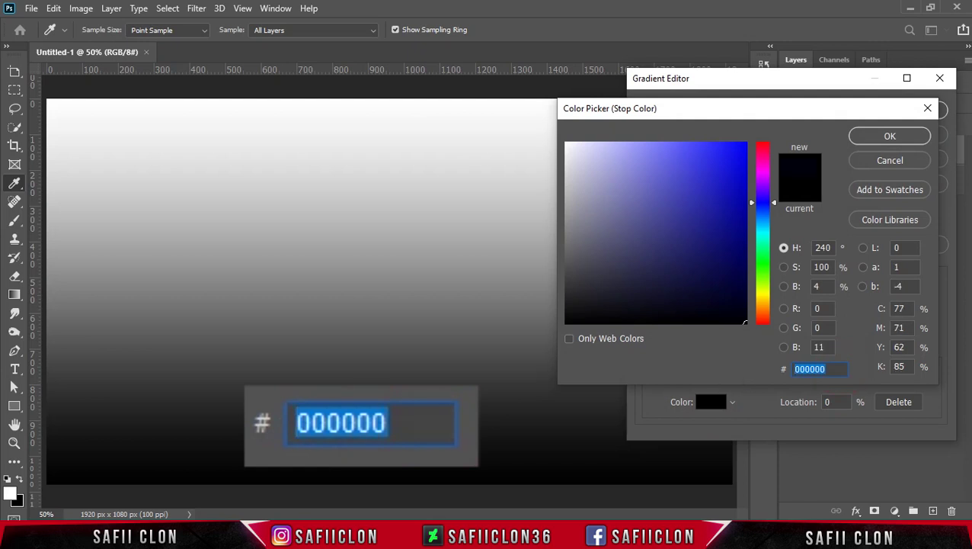
type("b01271")
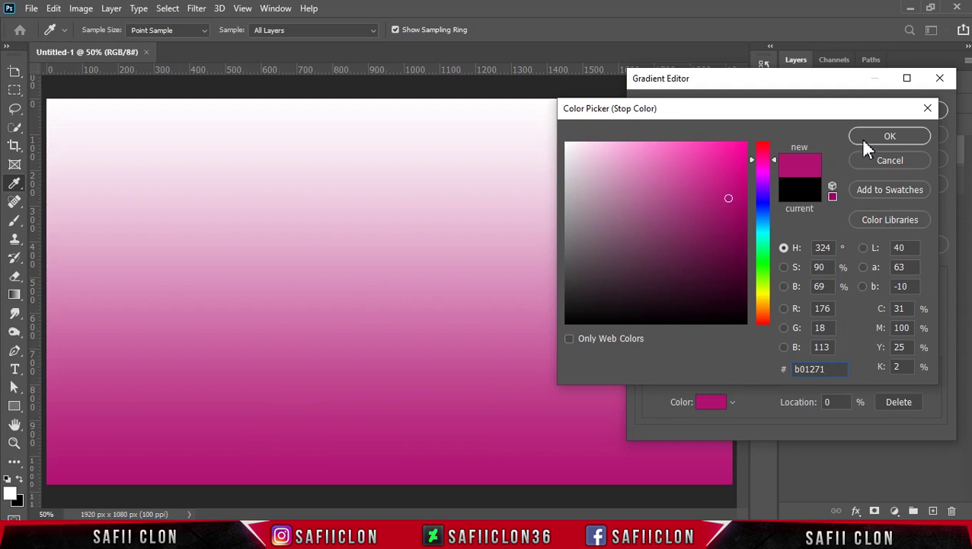
left_click(890, 135)
Add a color stop at 23% location in the gradient and set its color to #dd1d91
left_click_drag(674, 343, 711, 342)
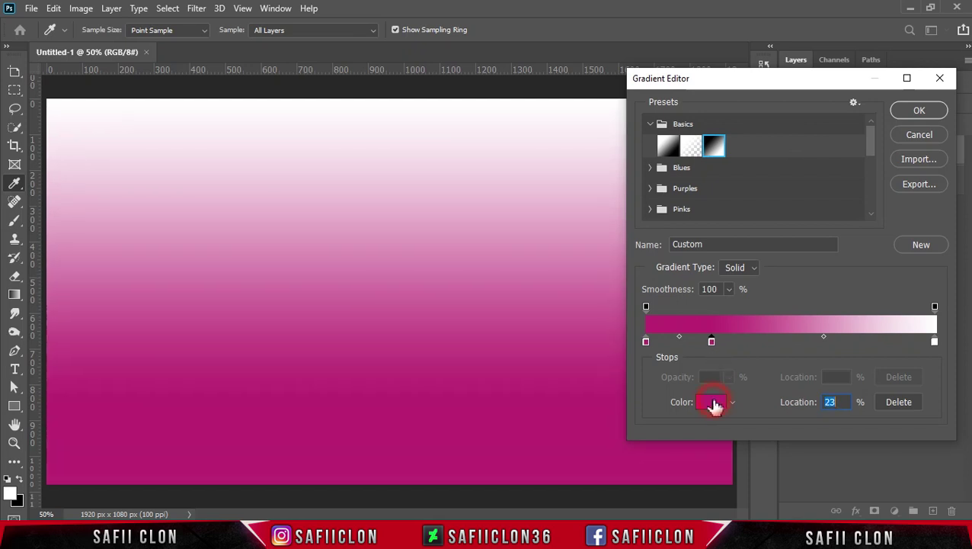
left_click(713, 403)
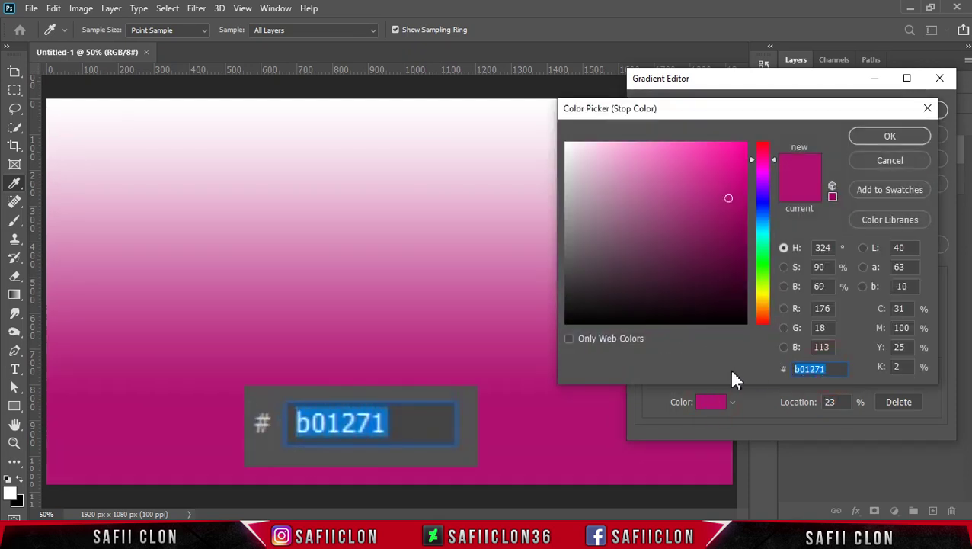
type("dd1d9")
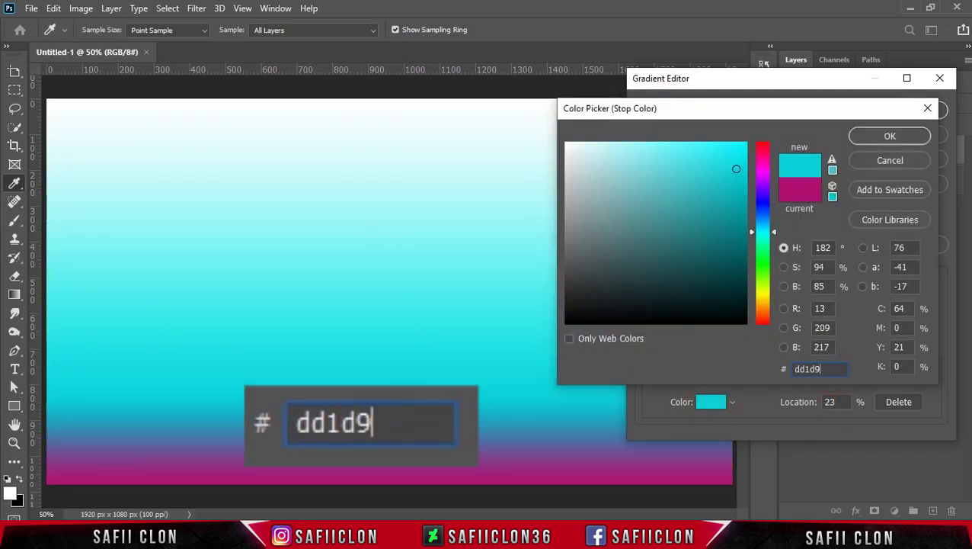
type("1")
left_click(884, 140)
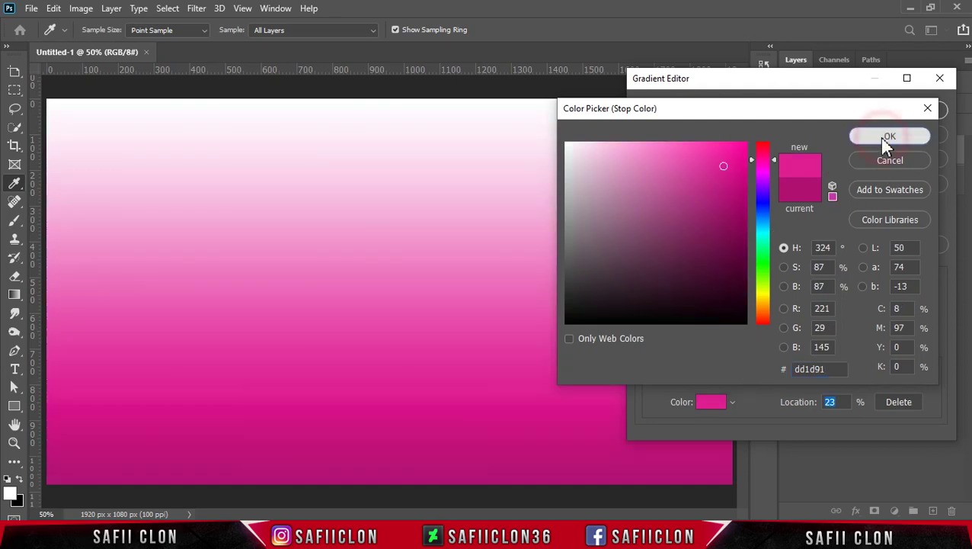
Set the gradient's end color stop at 100% to #fef49d
left_click(935, 342)
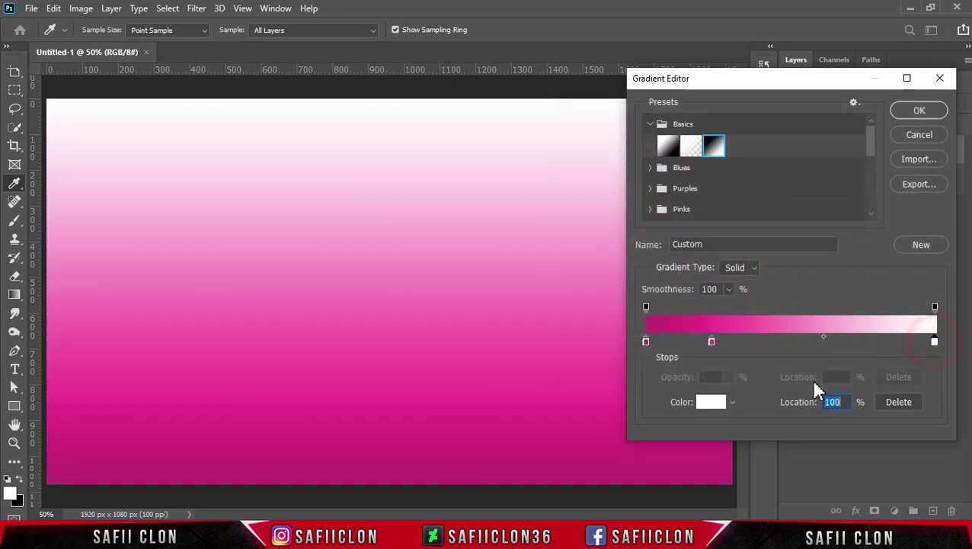
left_click(720, 404)
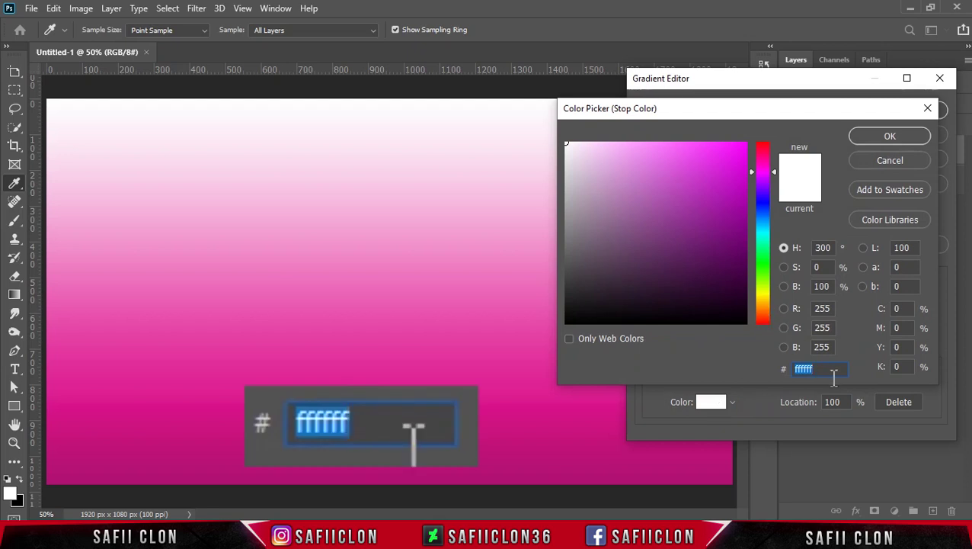
type("fe")
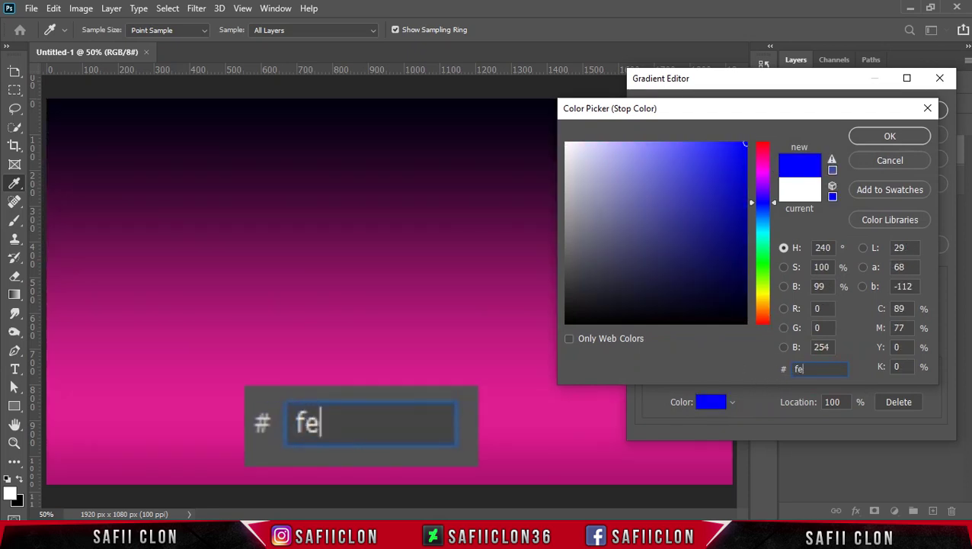
type("f49d")
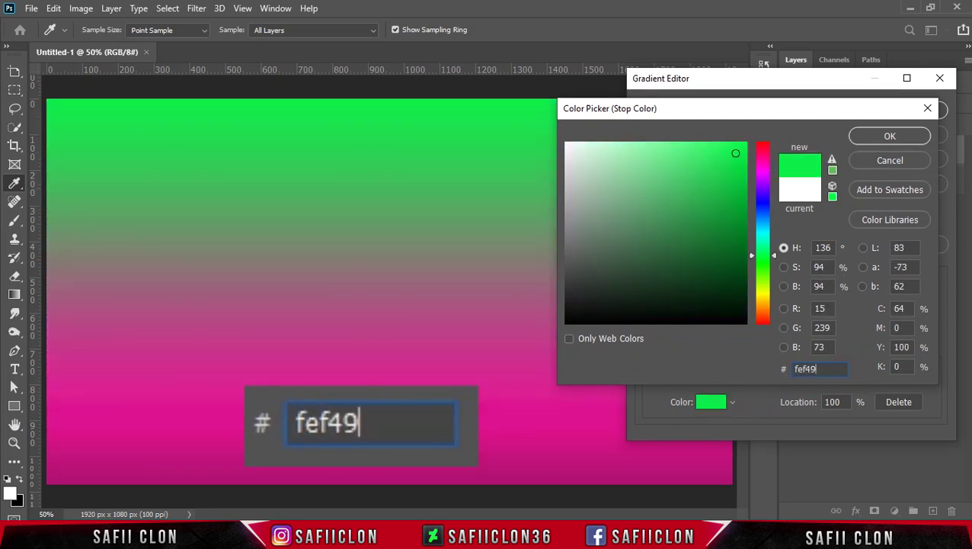
left_click(892, 140)
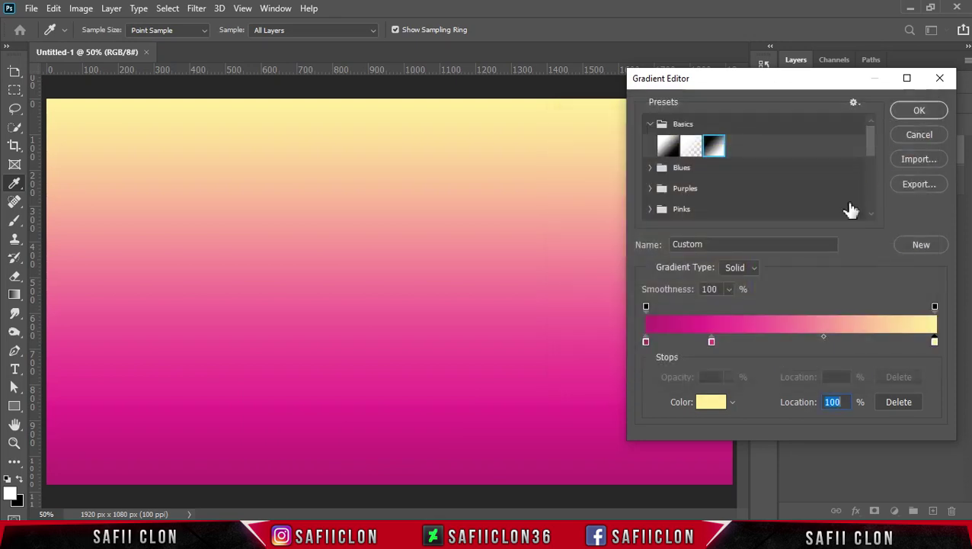
Shift the midpoint between the two pink stops slightly toward the dark pink one and accept the edited gradient
left_click(713, 344)
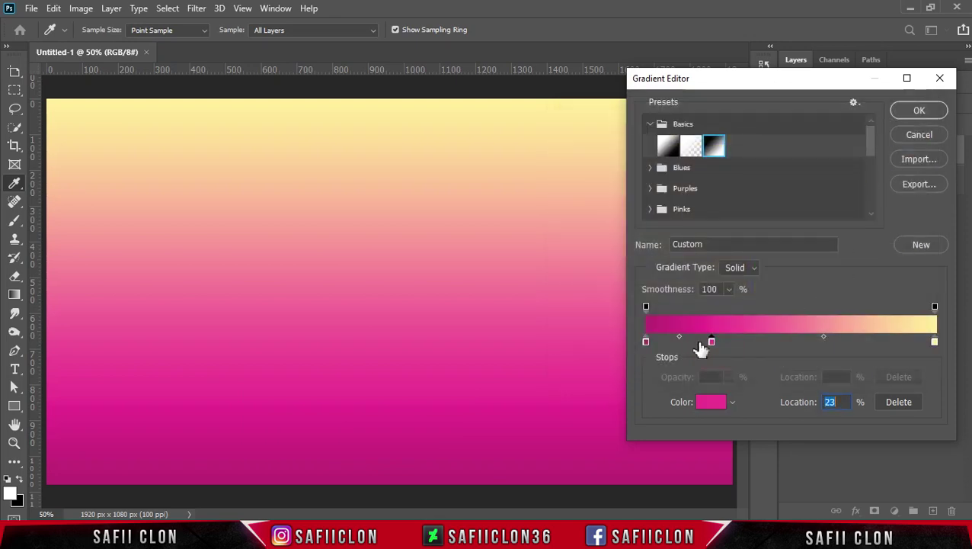
left_click_drag(679, 338, 674, 340)
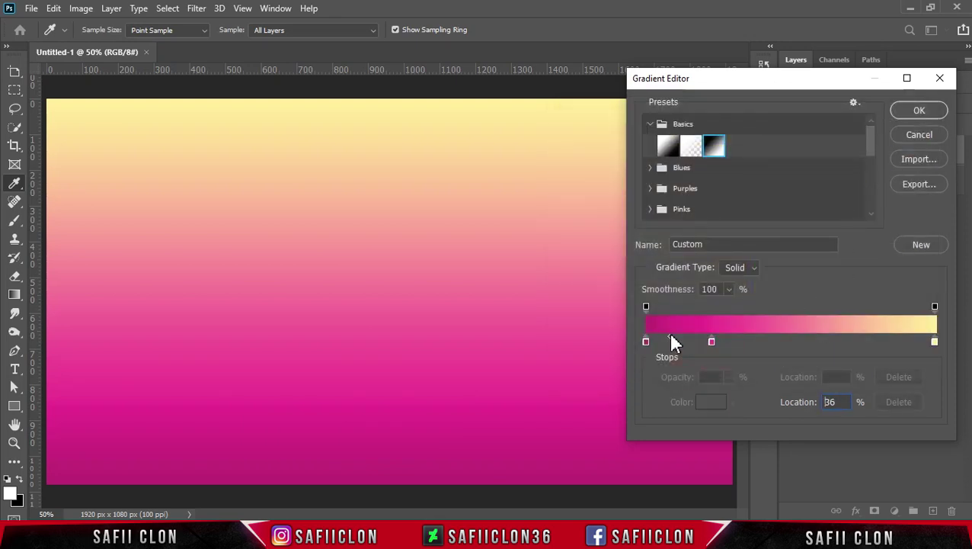
left_click_drag(670, 333, 668, 333)
left_click(669, 336)
left_click(919, 112)
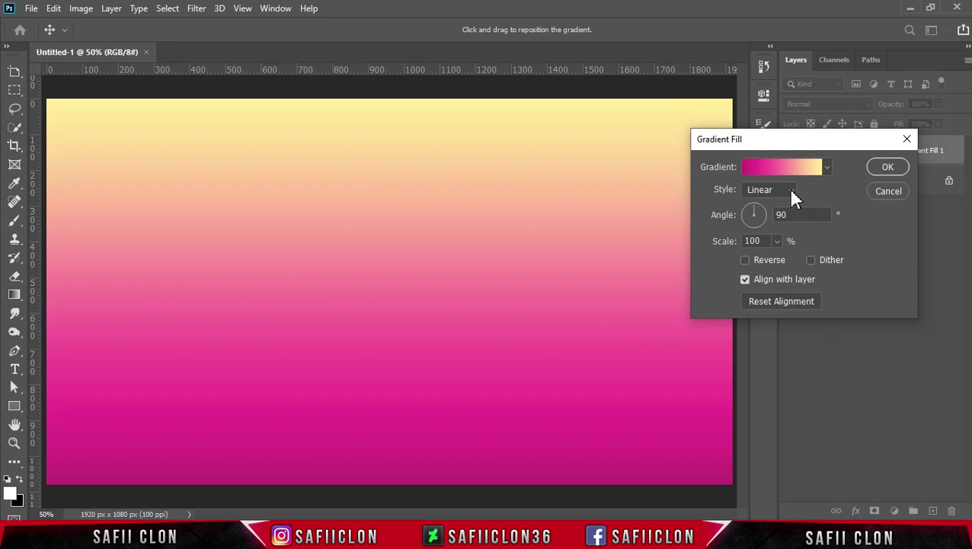
Make the gradient fill Radial and reversed at 188% scale, apply it, and compare the canvas with the layer hidden and shown
left_click(790, 190)
left_click(758, 215)
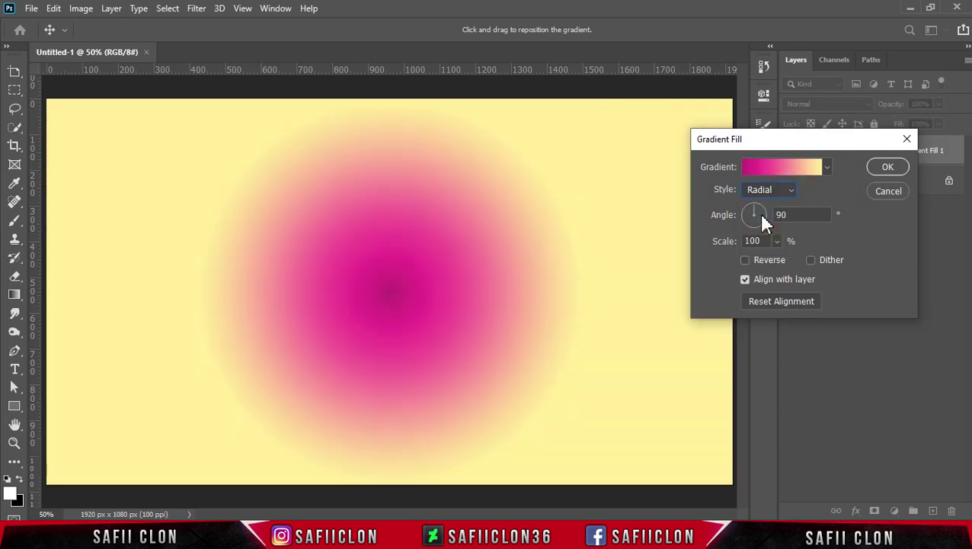
left_click(746, 260)
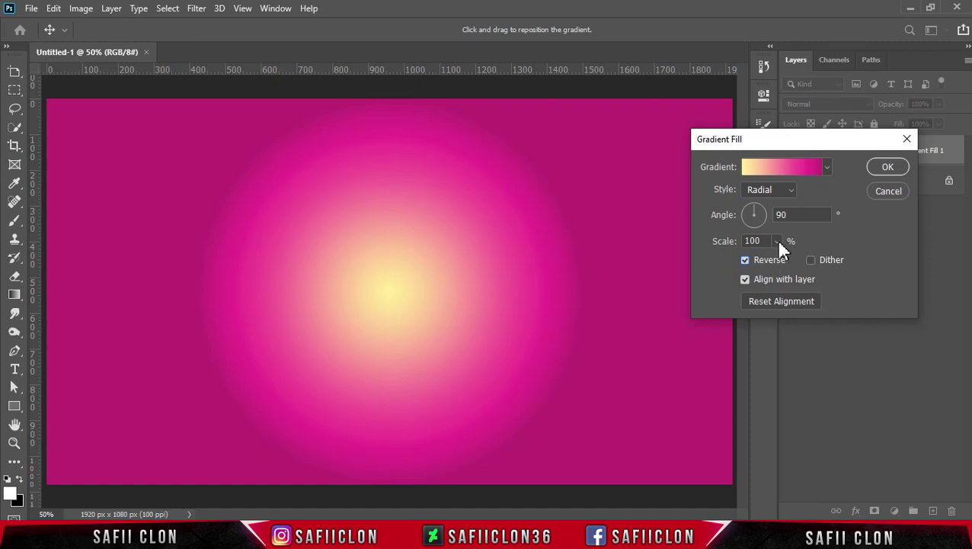
left_click(776, 241)
left_click_drag(775, 259, 778, 258)
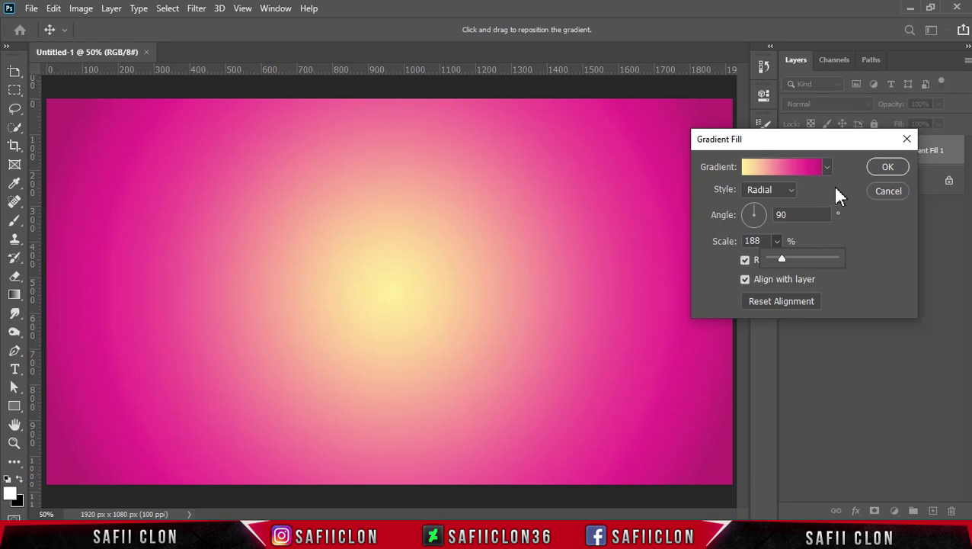
left_click(885, 166)
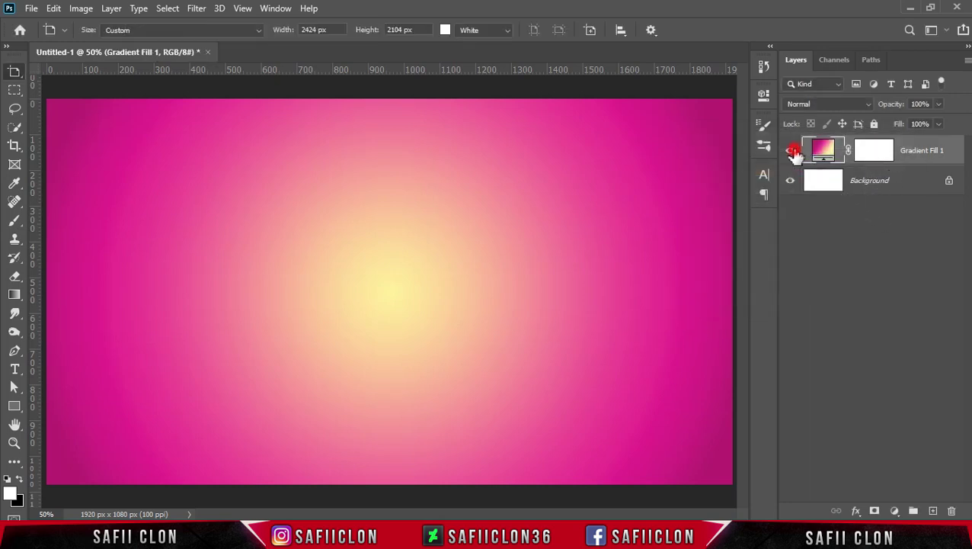
left_click(792, 151)
left_click(791, 150)
Set up the horizontal Type tool with the Cocogoose font and text color #000000
left_click(14, 369)
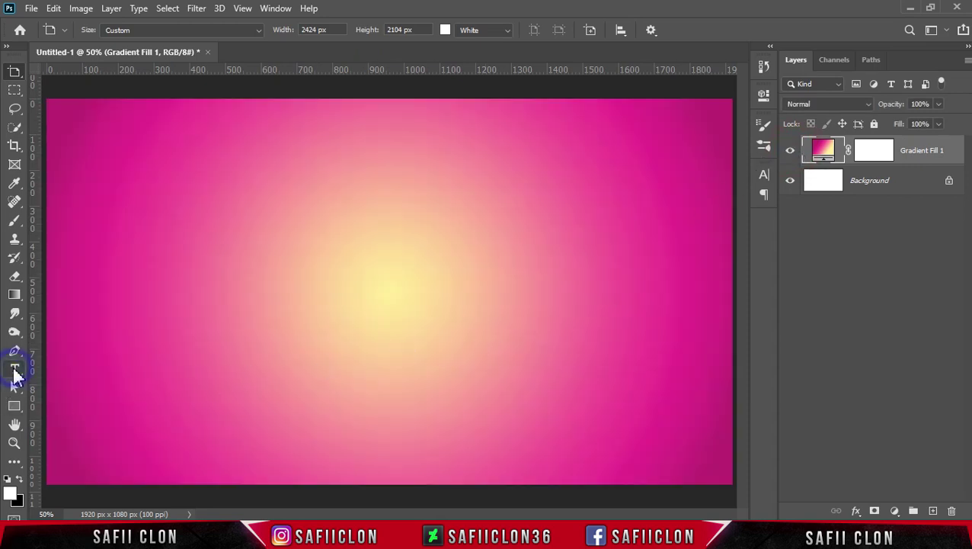
left_click(93, 368)
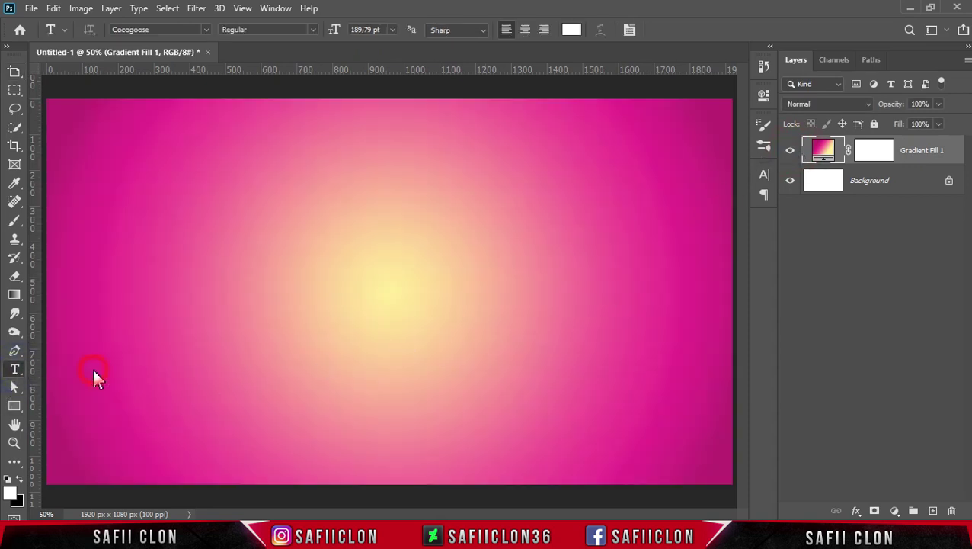
left_click(206, 31)
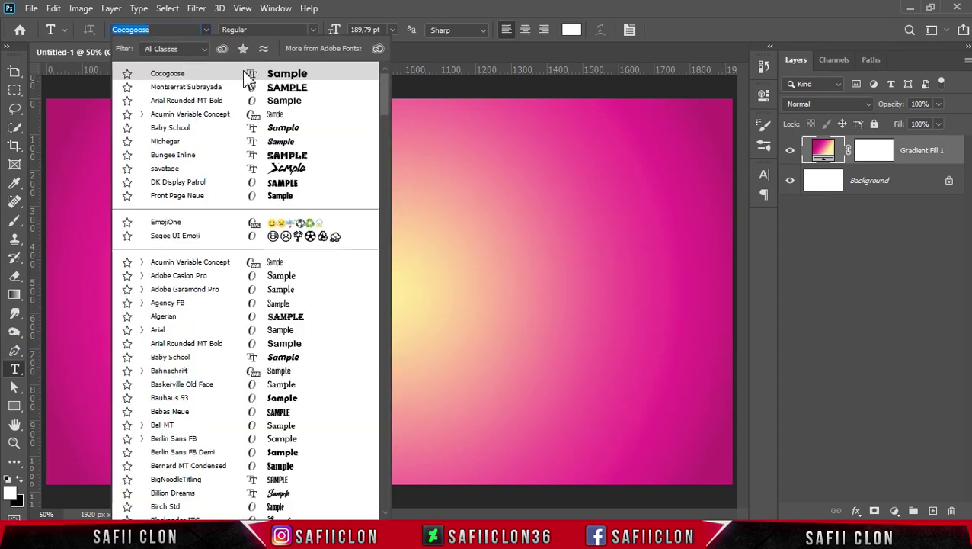
left_click(216, 70)
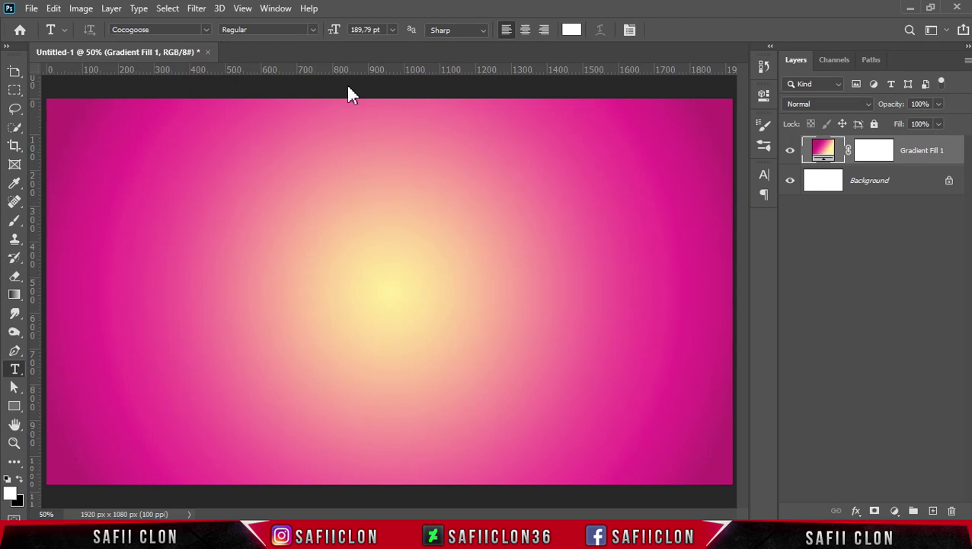
left_click(572, 34)
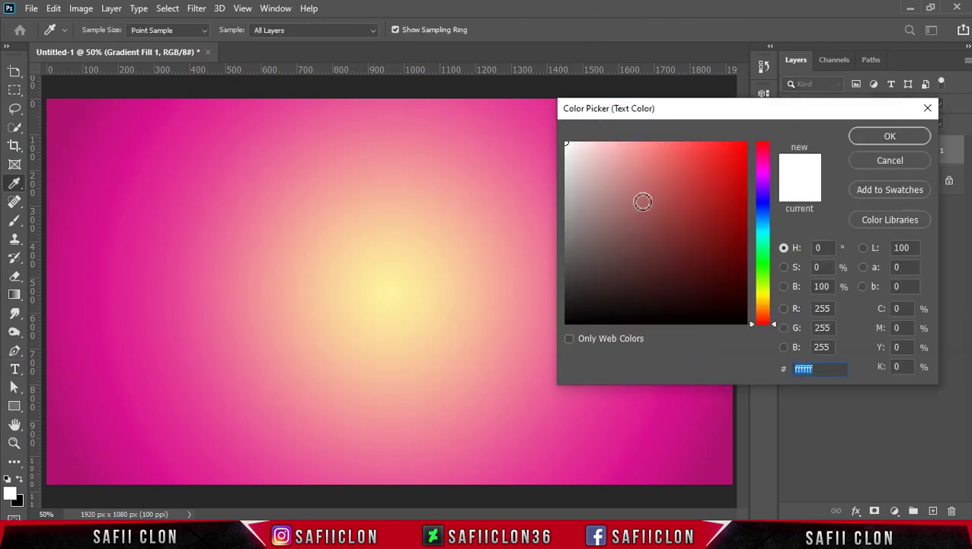
type("000000")
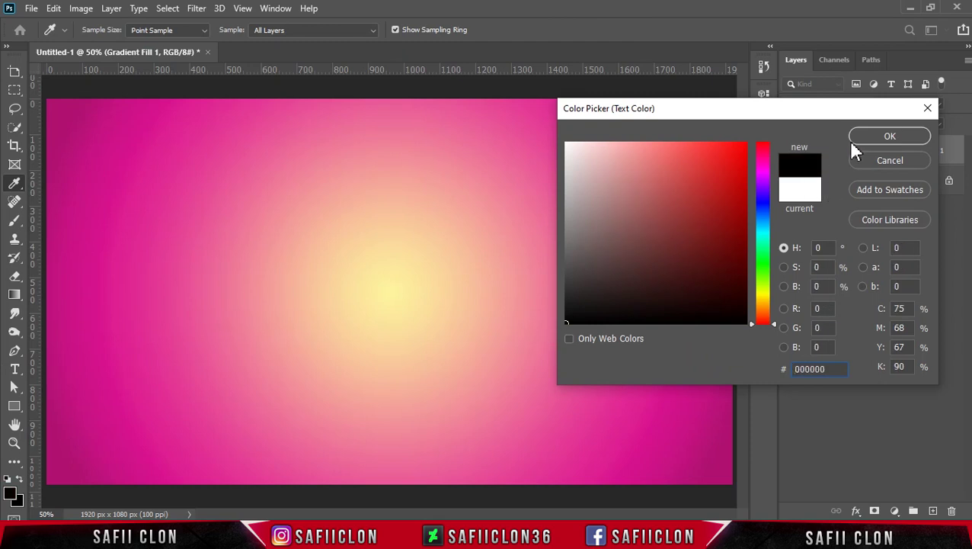
left_click(864, 139)
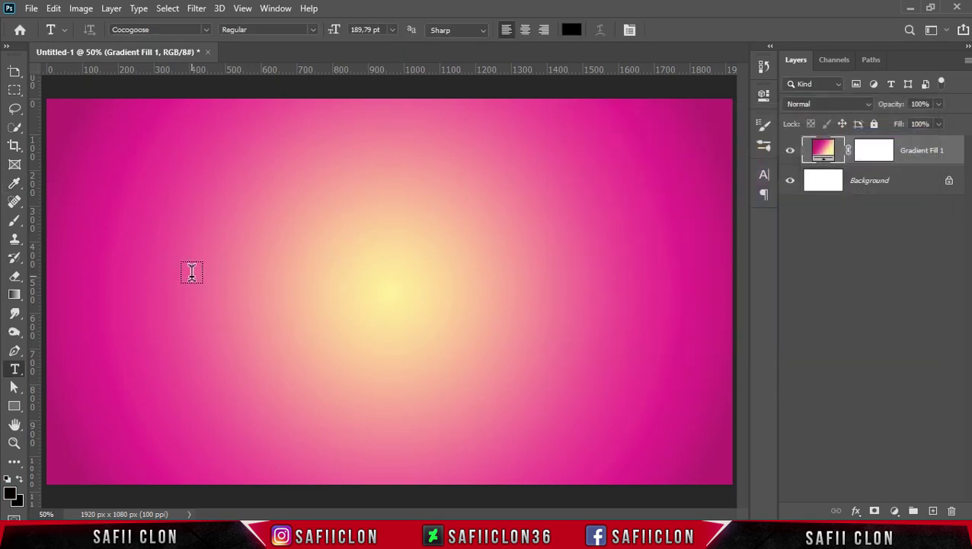
Add the text "POP" on the gradient background and enlarge it to 266.79 pt
left_click(192, 272)
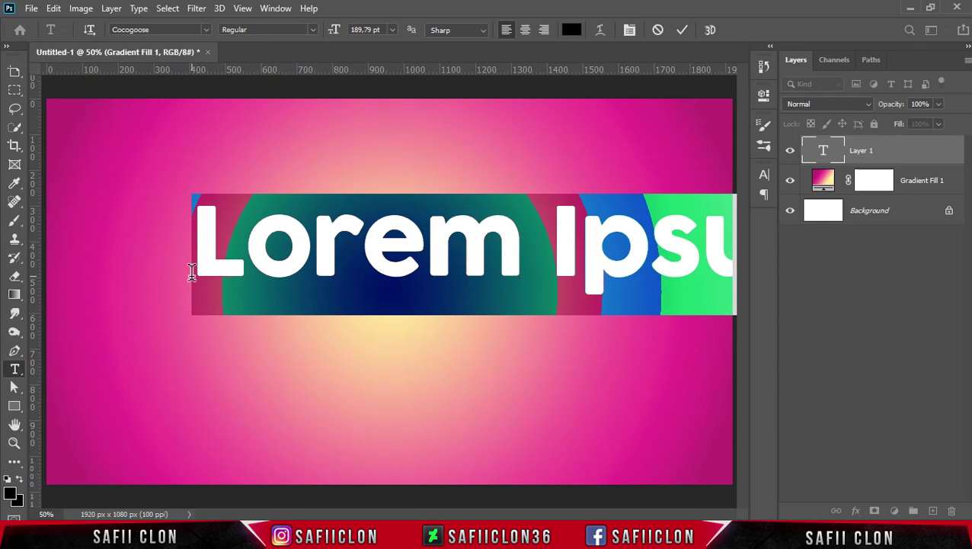
type("POP")
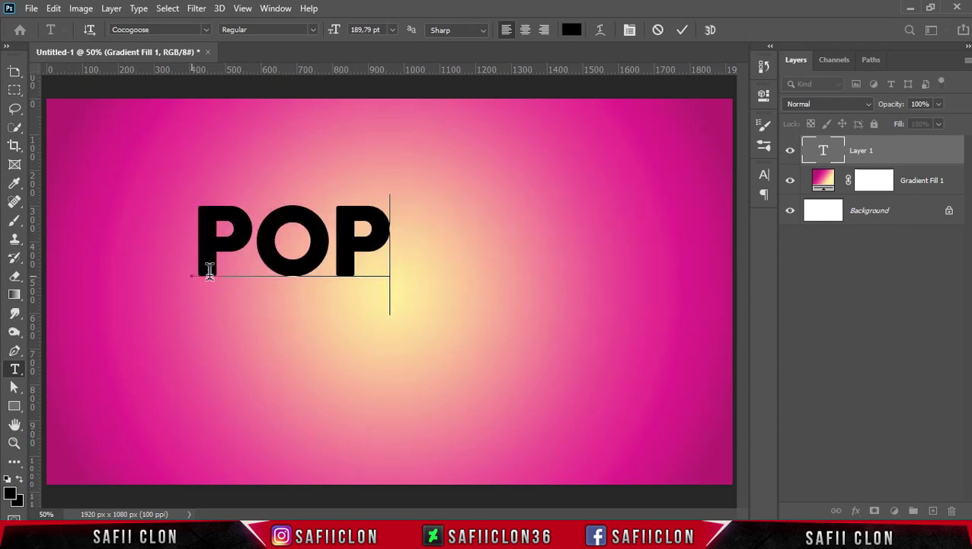
left_click_drag(384, 247, 208, 243)
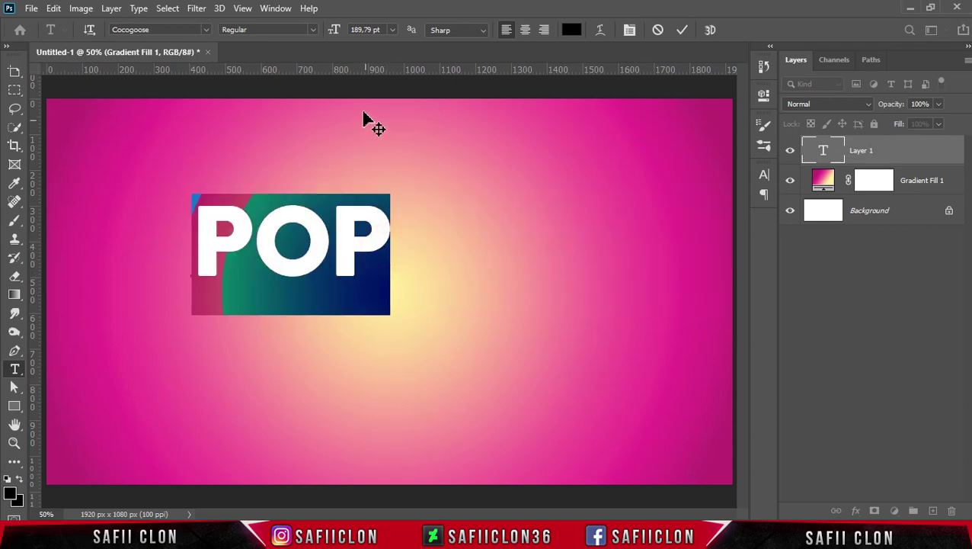
left_click_drag(336, 36, 392, 36)
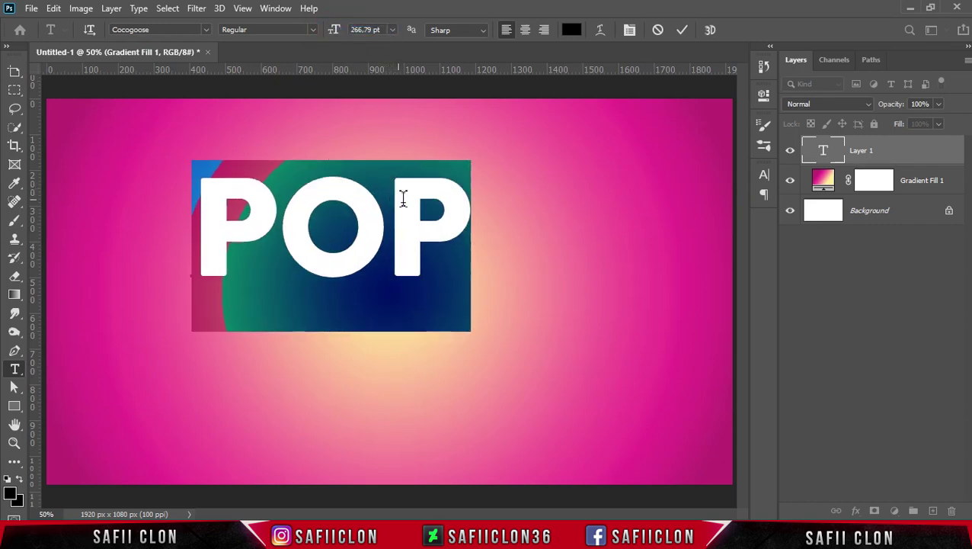
Check the tracking of the POP text in the character settings and commit the text
left_click(280, 10)
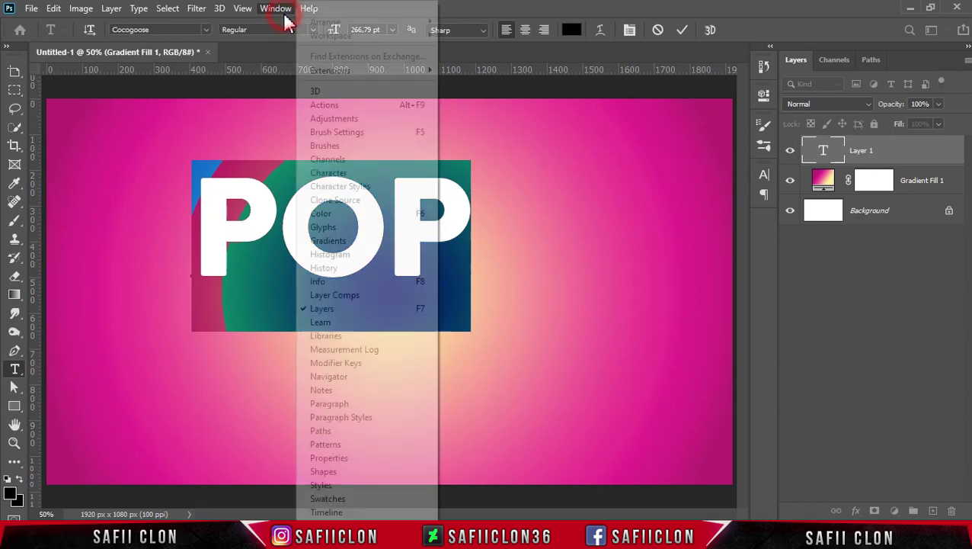
left_click(335, 175)
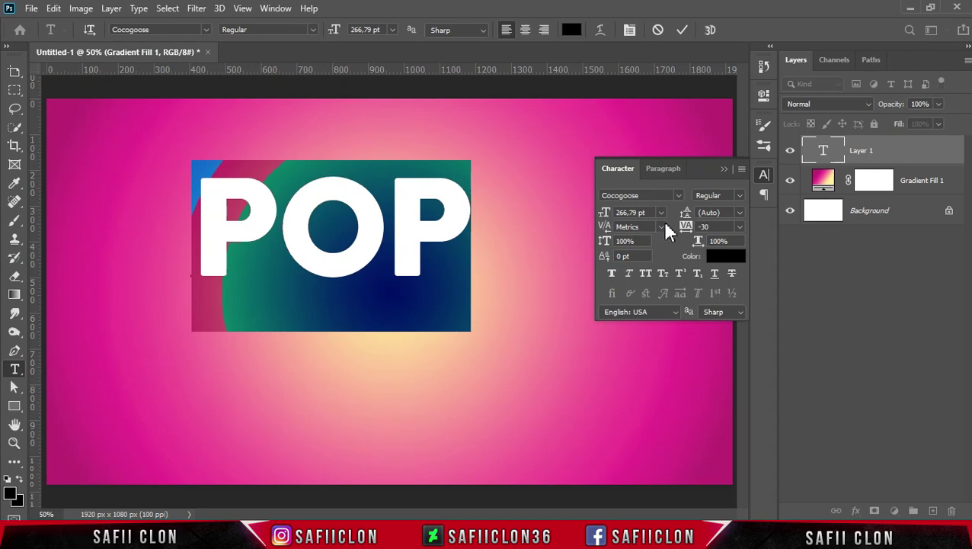
left_click_drag(695, 240, 688, 233)
left_click(723, 171)
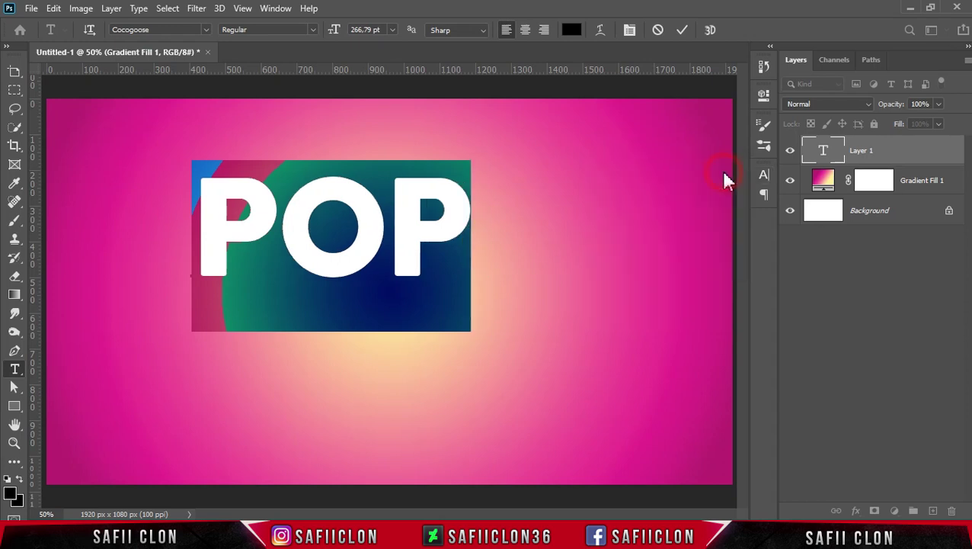
left_click(682, 34)
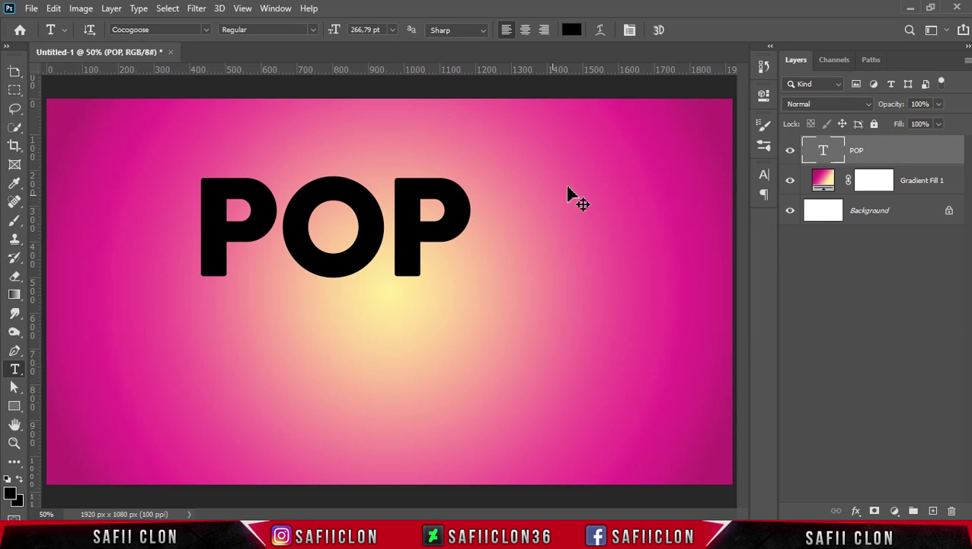
Scale the POP text to 125.09% and centre it on the canvas at about X 960 px, Y 574 px
key("ctrl+t")
left_click_drag(429, 235, 503, 271)
left_click_drag(528, 206, 564, 188)
left_click_drag(493, 237, 493, 247)
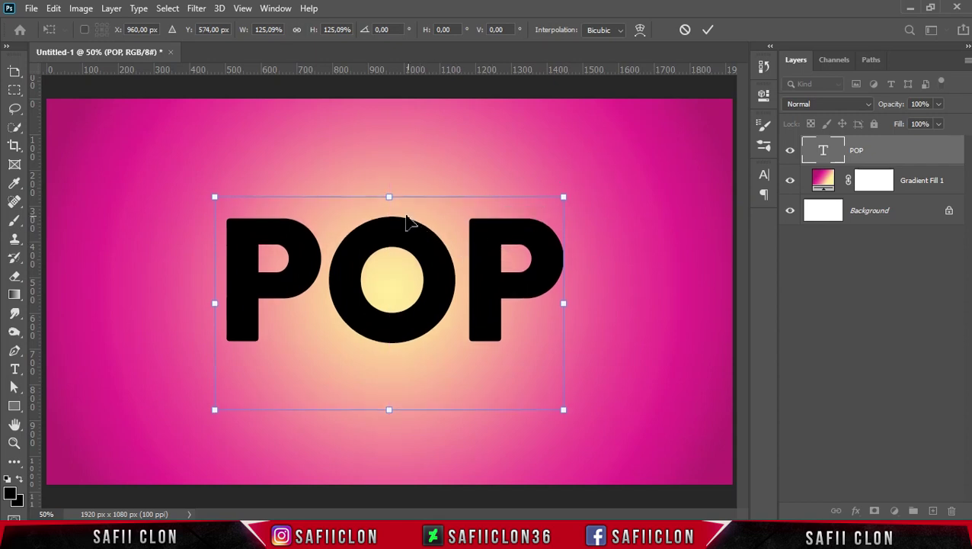
Skew the POP text horizontally by -11.92°, shift it to X 930 px, and apply the transform
left_click_drag(388, 200, 435, 206)
left_click_drag(532, 254, 499, 268)
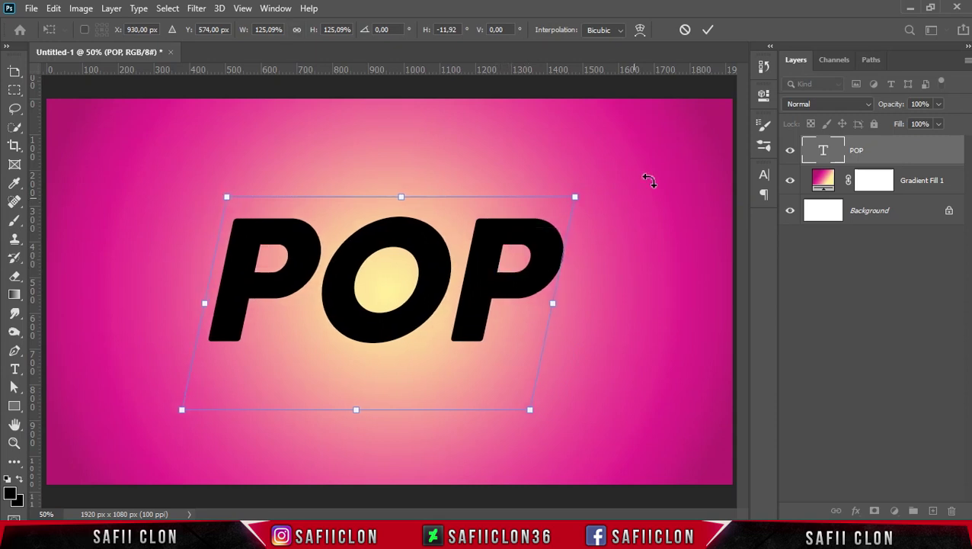
left_click(708, 30)
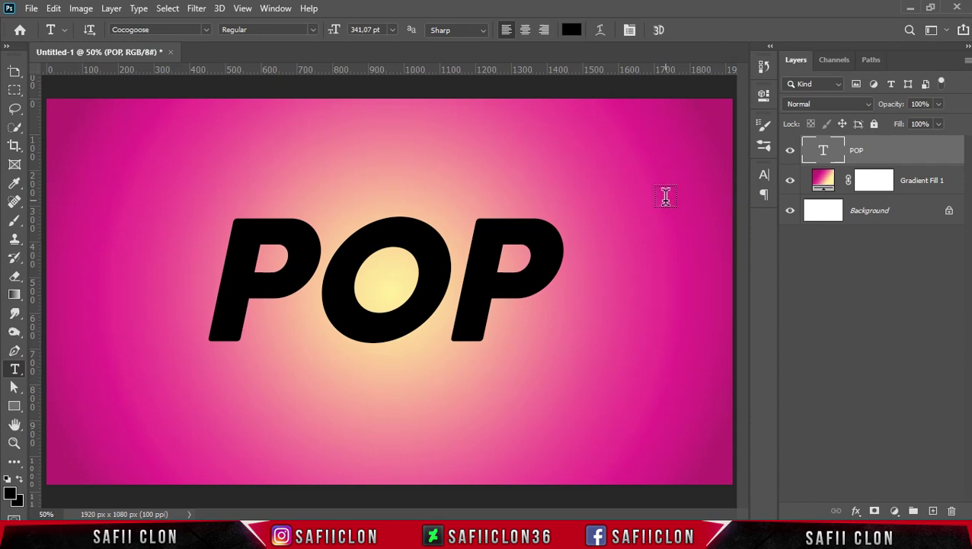
Duplicate the POP text layer within the same document and hide the original
left_click(790, 155)
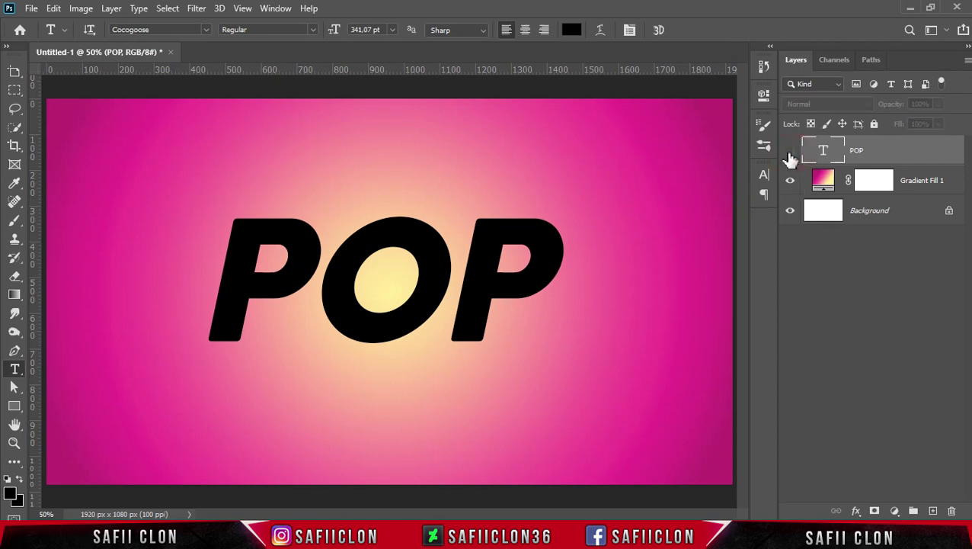
left_click(790, 153)
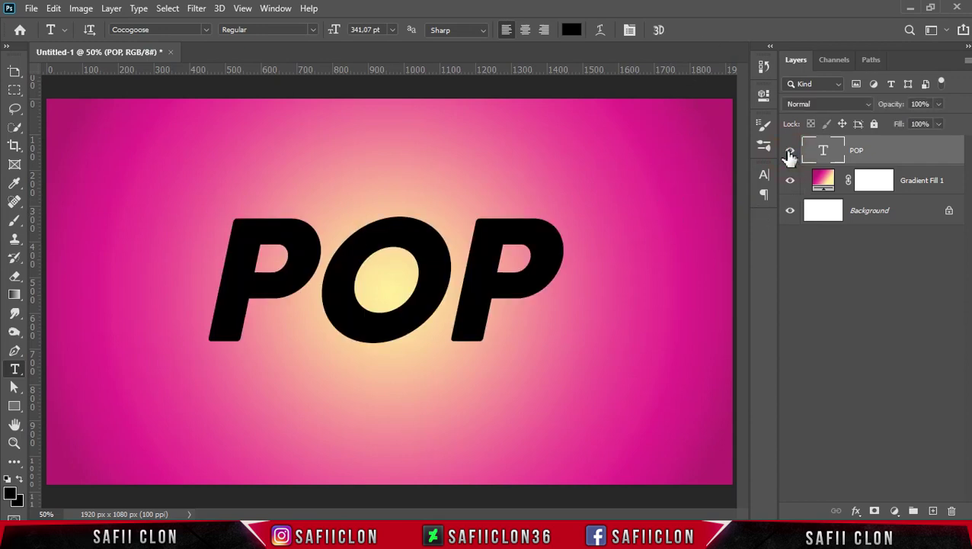
right_click(902, 146)
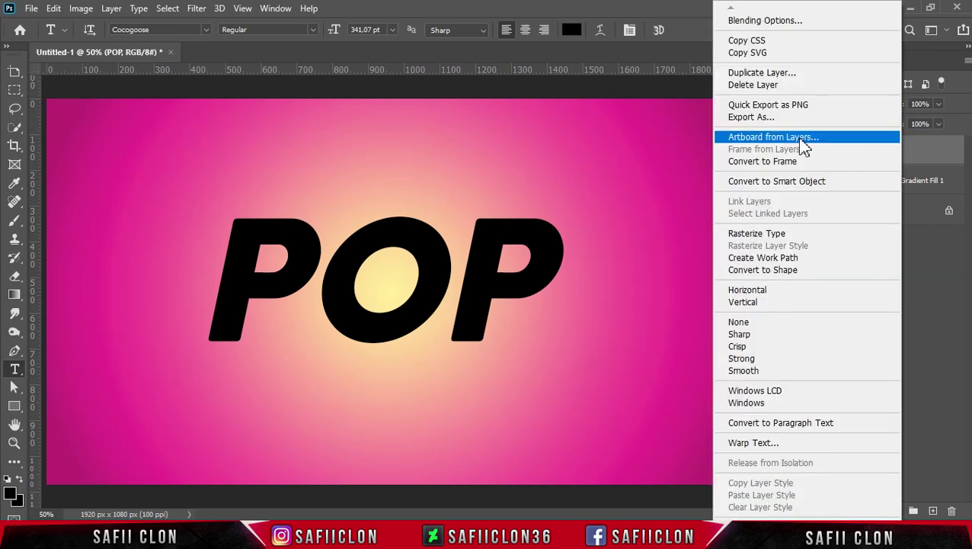
left_click(755, 72)
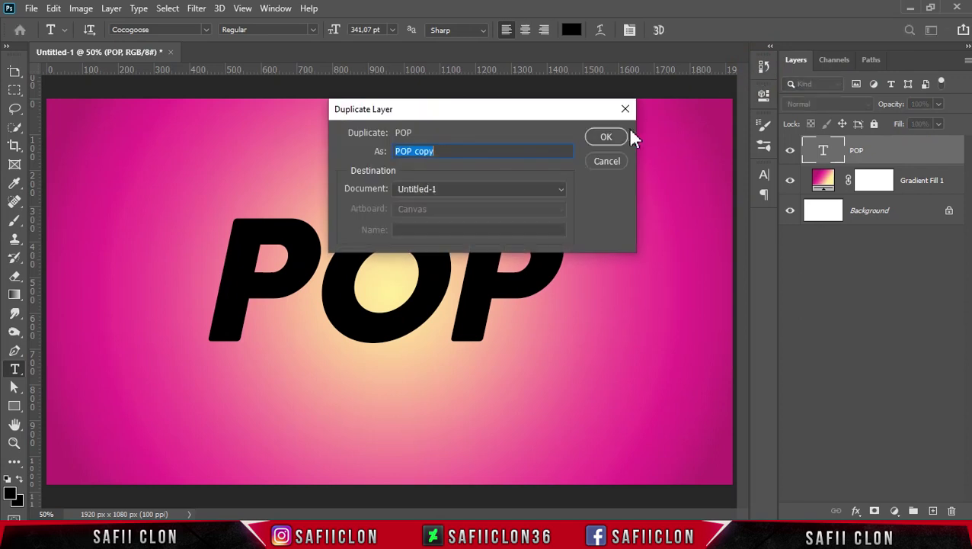
left_click(606, 137)
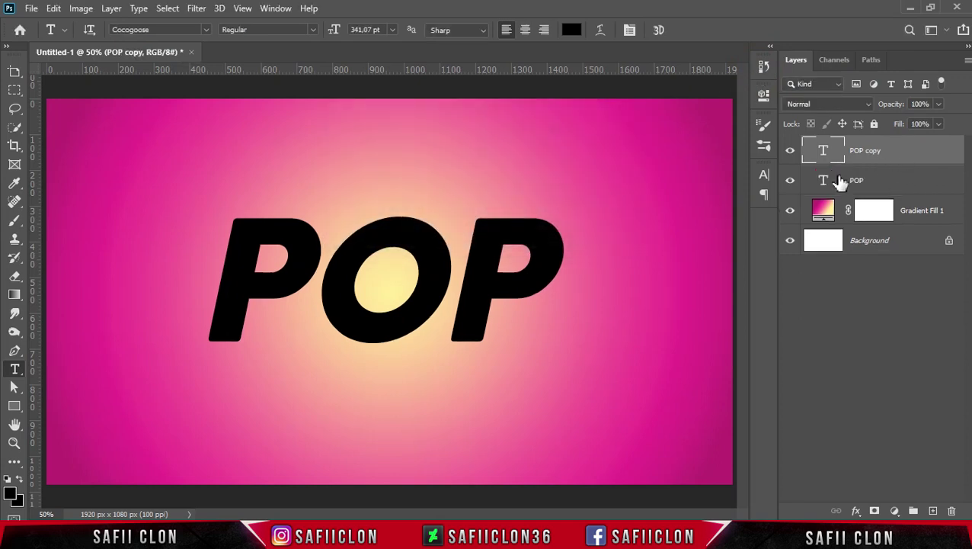
left_click(790, 185)
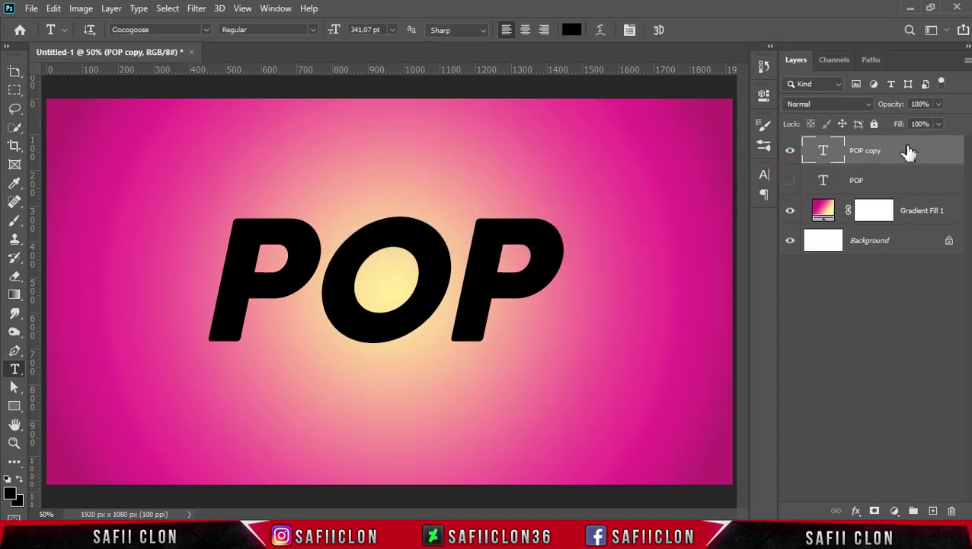
Rename the duplicated text layer as TEXT
left_click(866, 153)
double_click(867, 153)
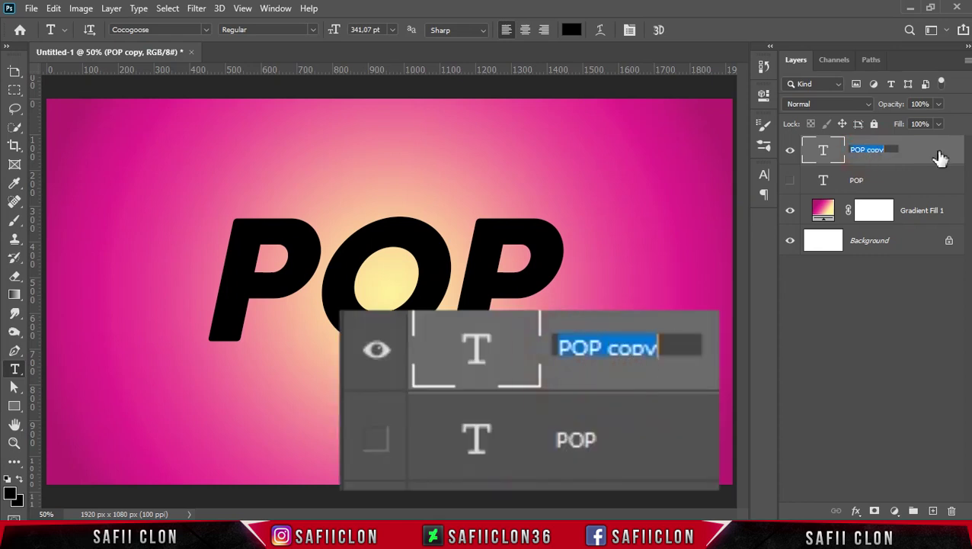
type("TEXT")
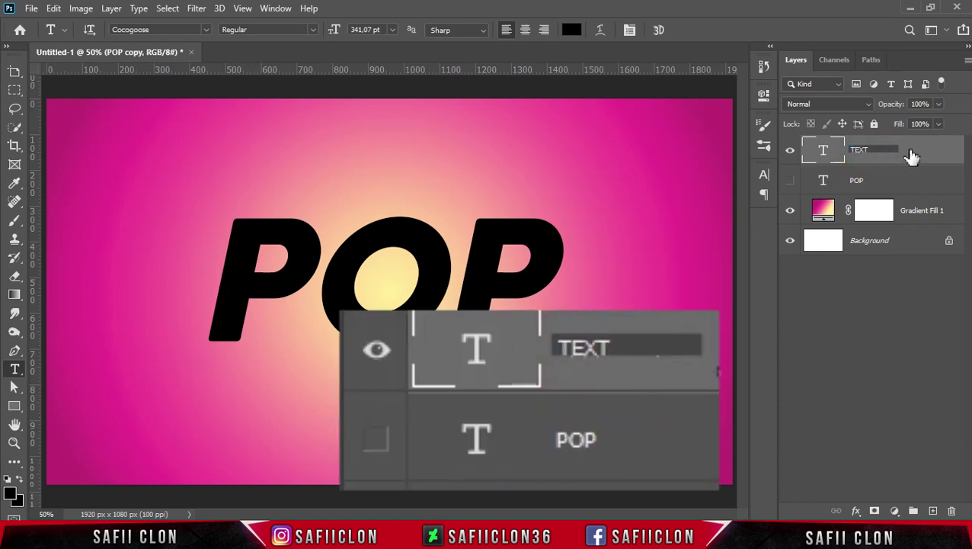
key("Return")
Rename the hidden original POP layer as SHADOWS
left_click(859, 185)
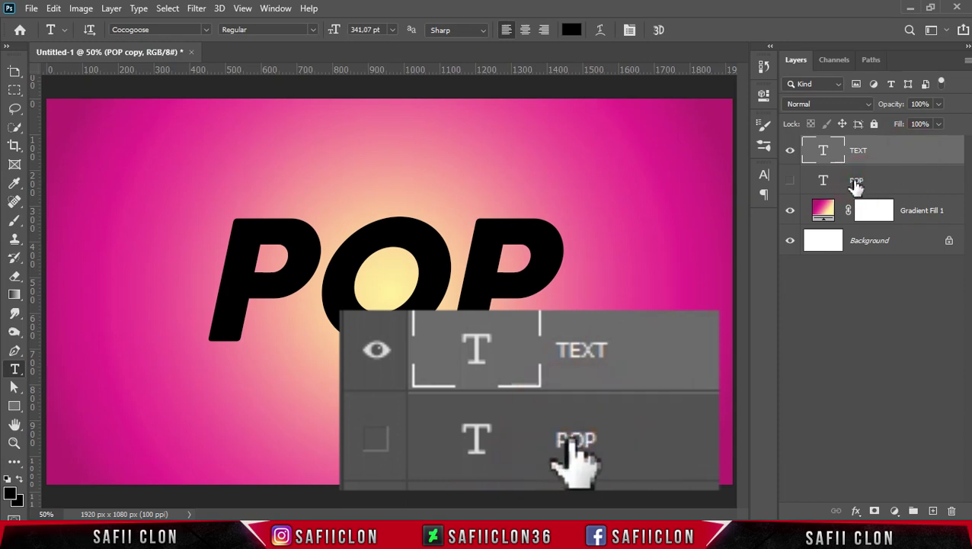
double_click(857, 185)
type("S")
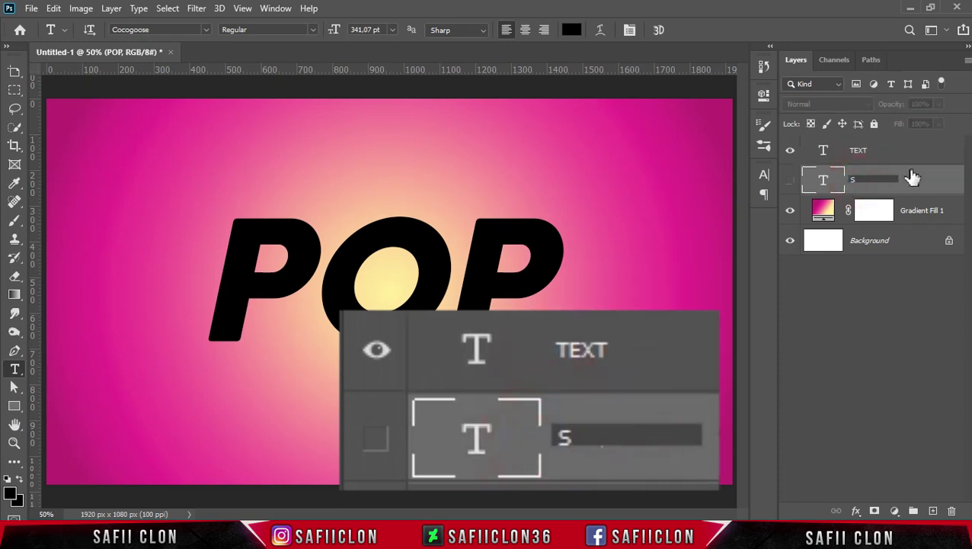
type("HADO")
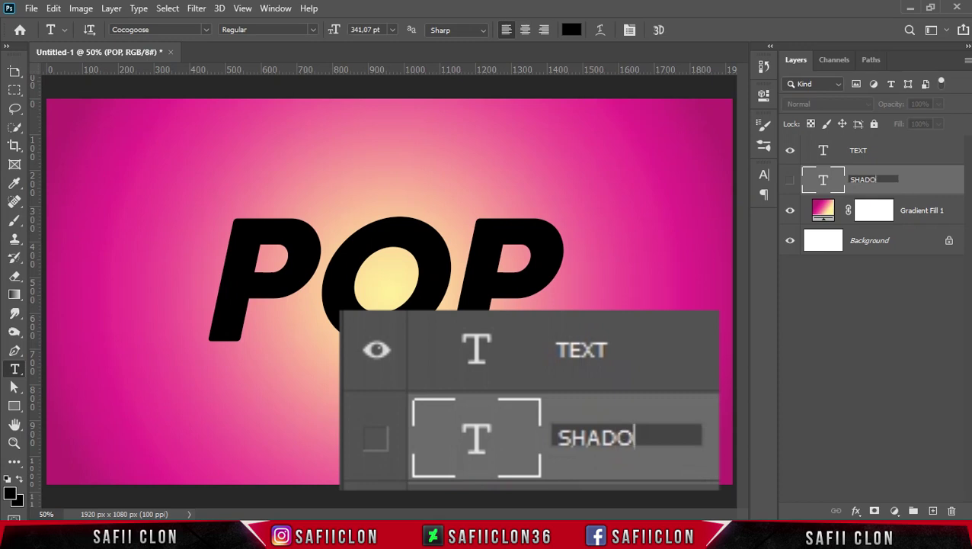
type("WS")
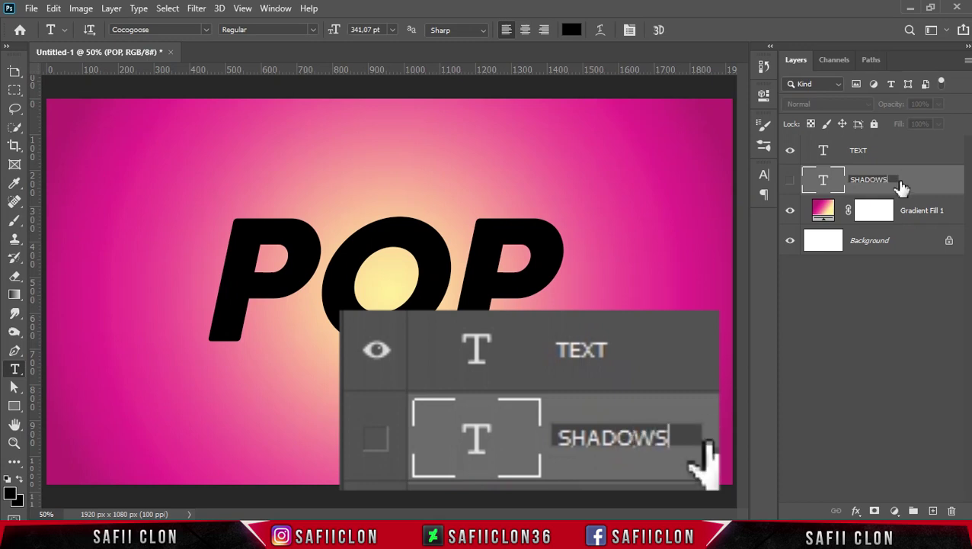
left_click(907, 181)
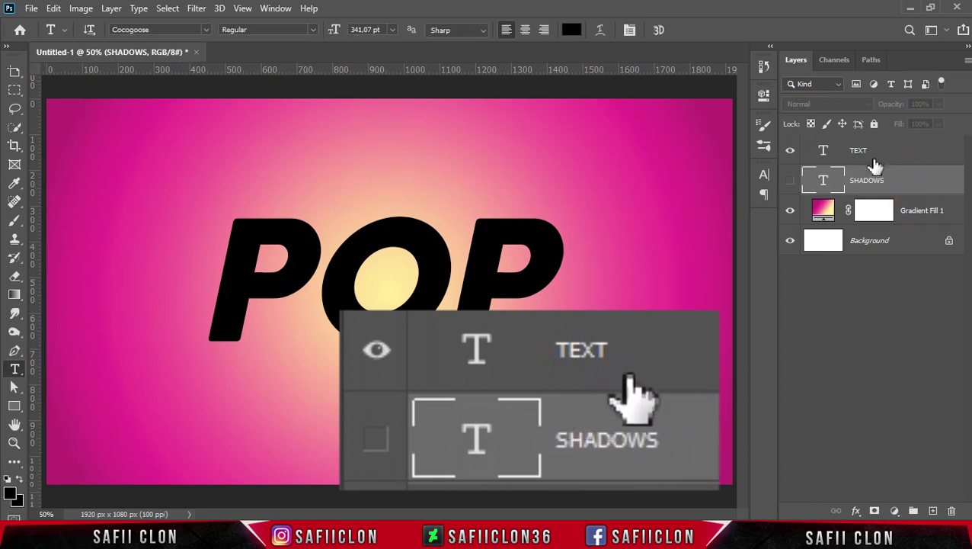
Add a Gradient Overlay effect with the Normal blend mode to the TEXT layer, keeping the lettering in view beside the dialog
left_click(899, 156)
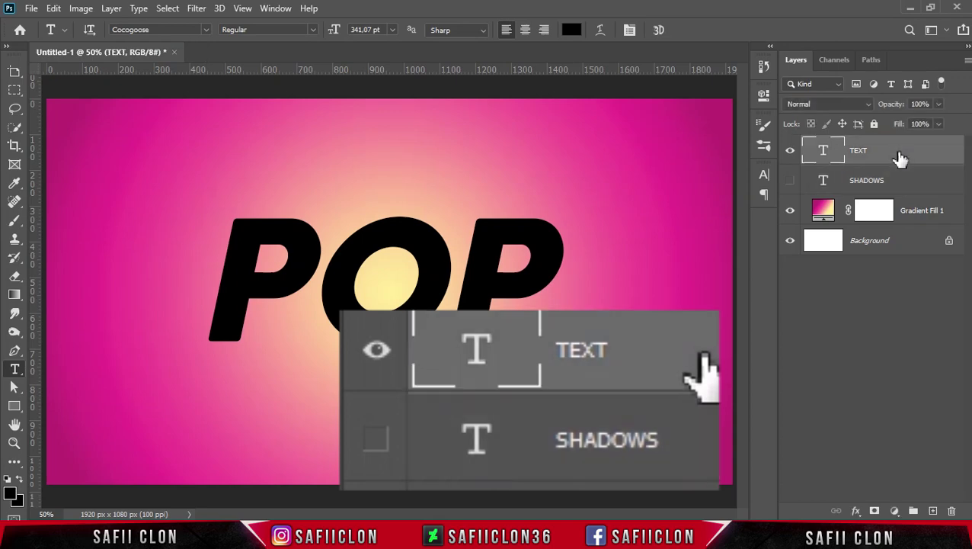
right_click(899, 155)
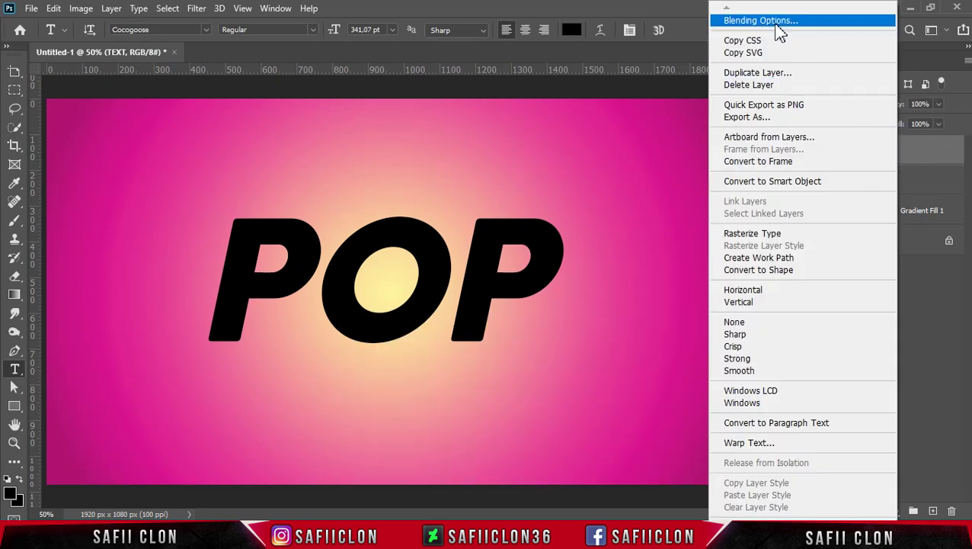
left_click(772, 22)
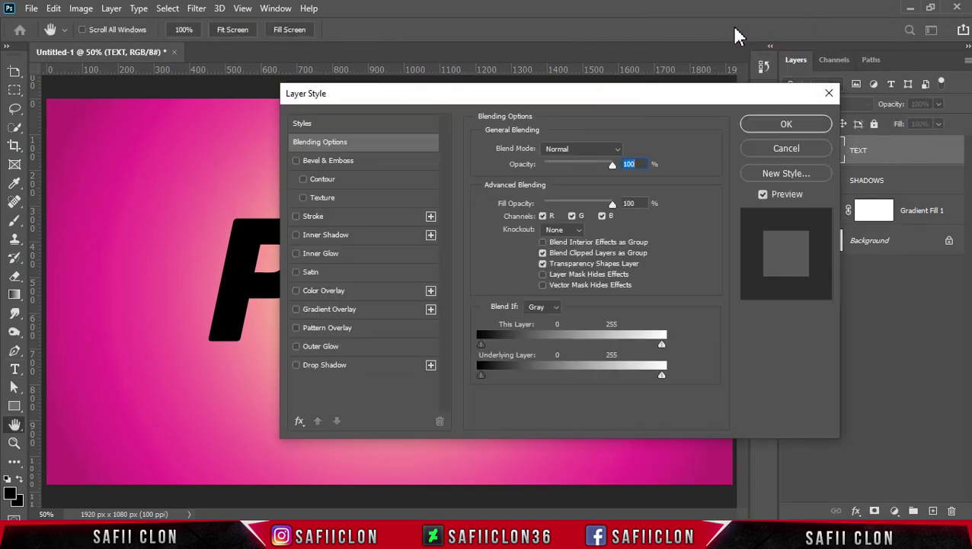
left_click_drag(514, 93, 796, 91)
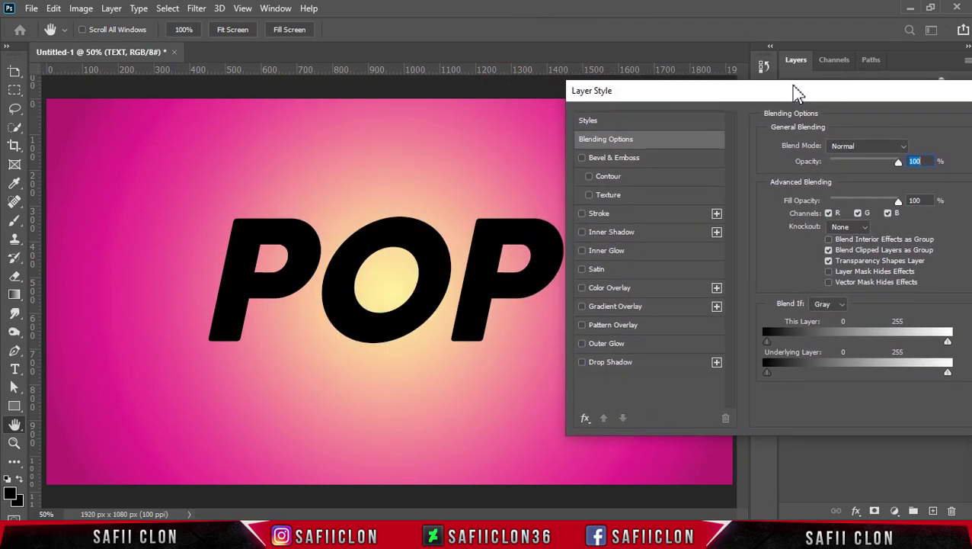
key("ctrl+plus")
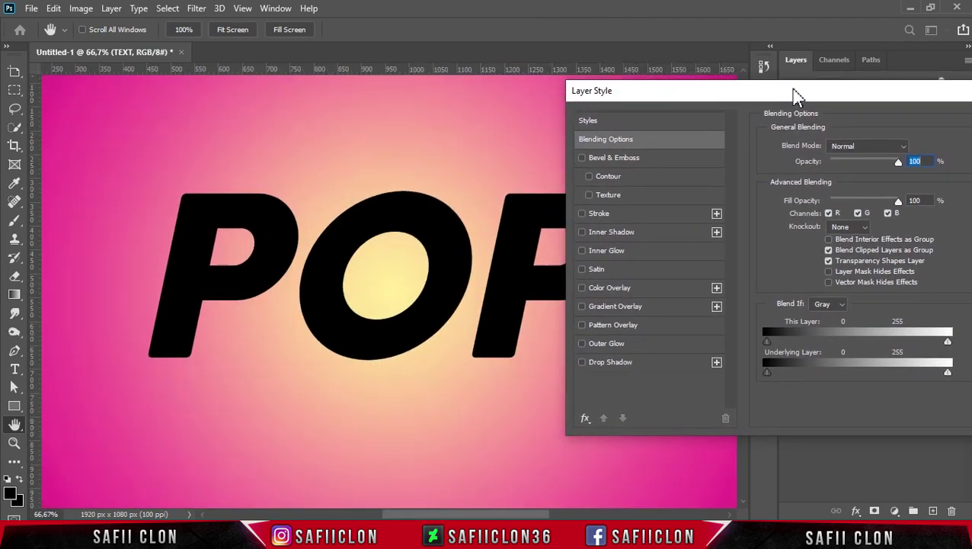
key("ctrl+plus")
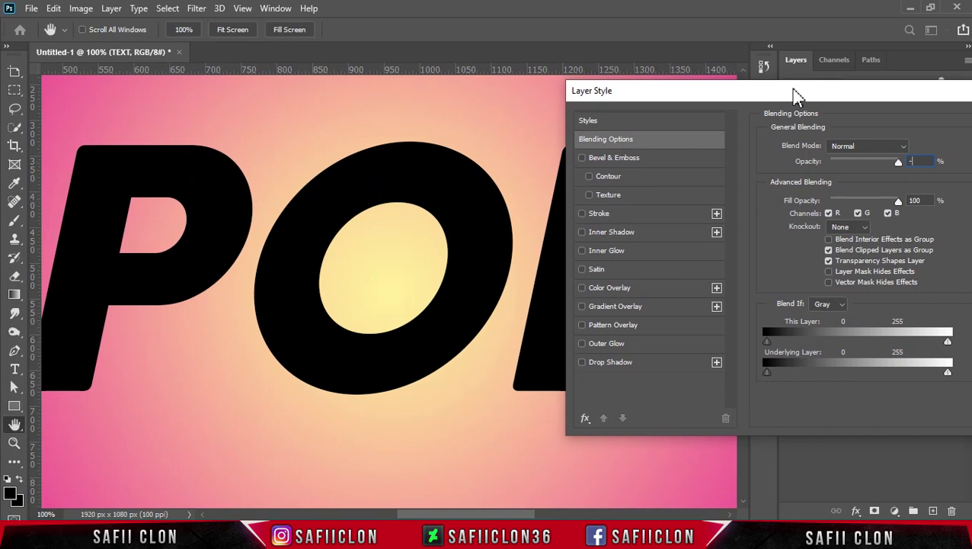
key("ctrl+minus")
left_click_drag(523, 516, 546, 516)
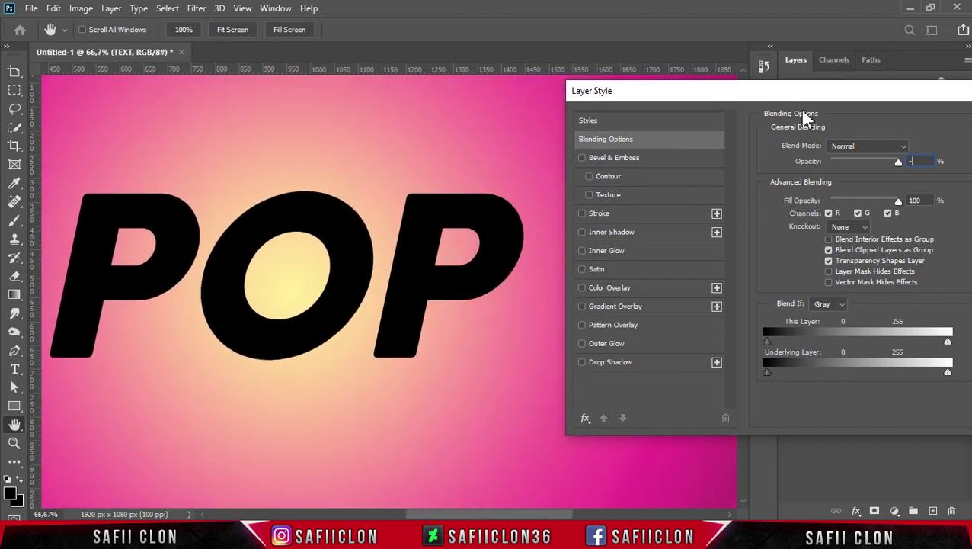
left_click_drag(806, 93, 772, 109)
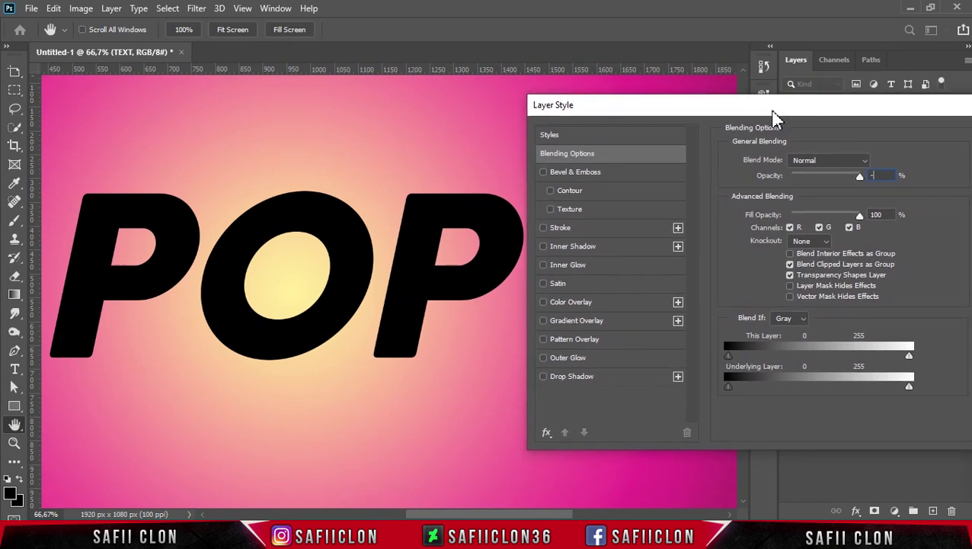
left_click(573, 323)
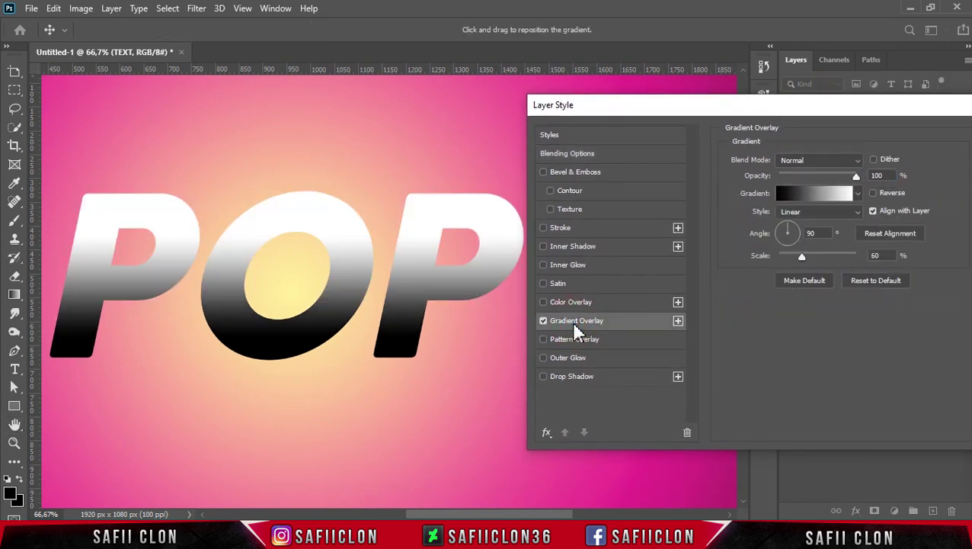
left_click(822, 160)
left_click(800, 175)
Base the overlay gradient on the Black, White preset from Basics and set its starting color stop to #feffd9
left_click(811, 197)
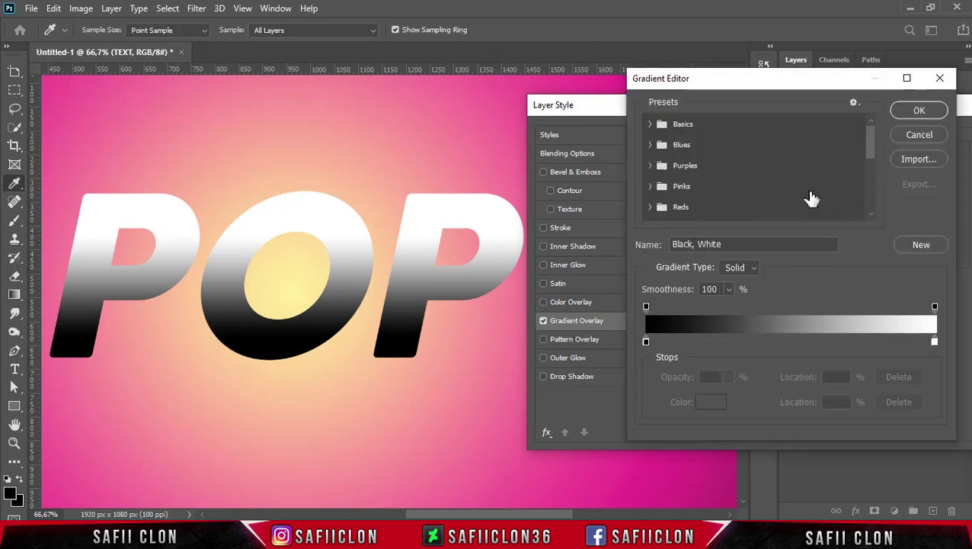
left_click_drag(737, 89, 766, 91)
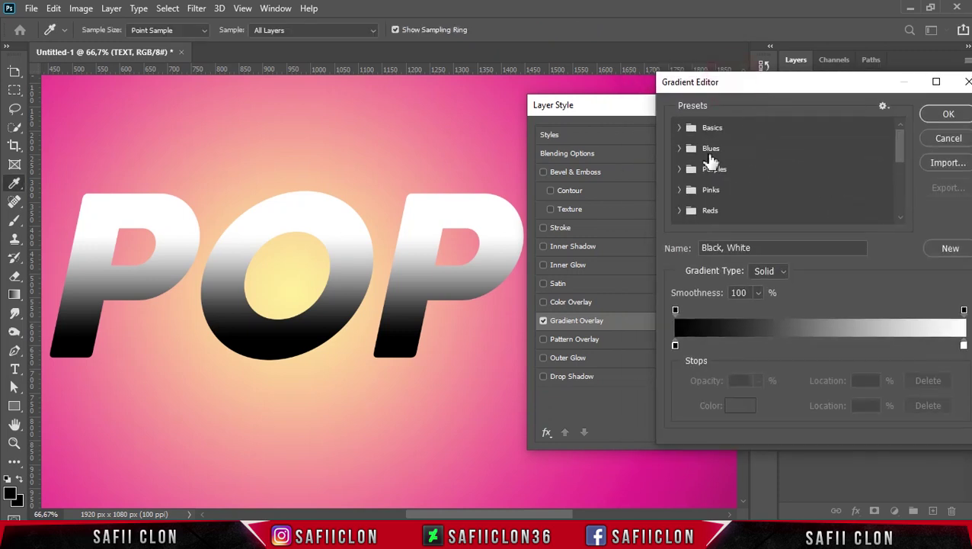
left_click(679, 129)
left_click(744, 150)
left_click(674, 346)
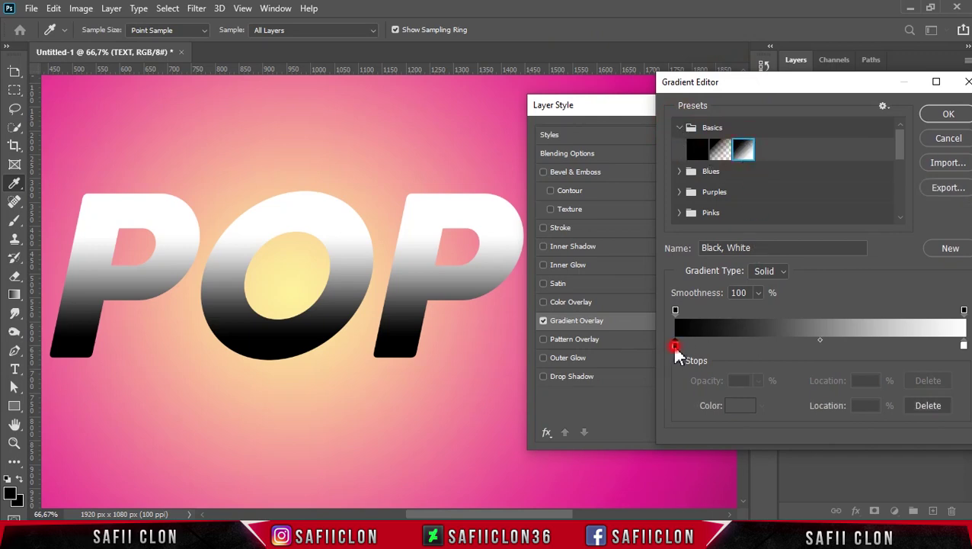
left_click(740, 406)
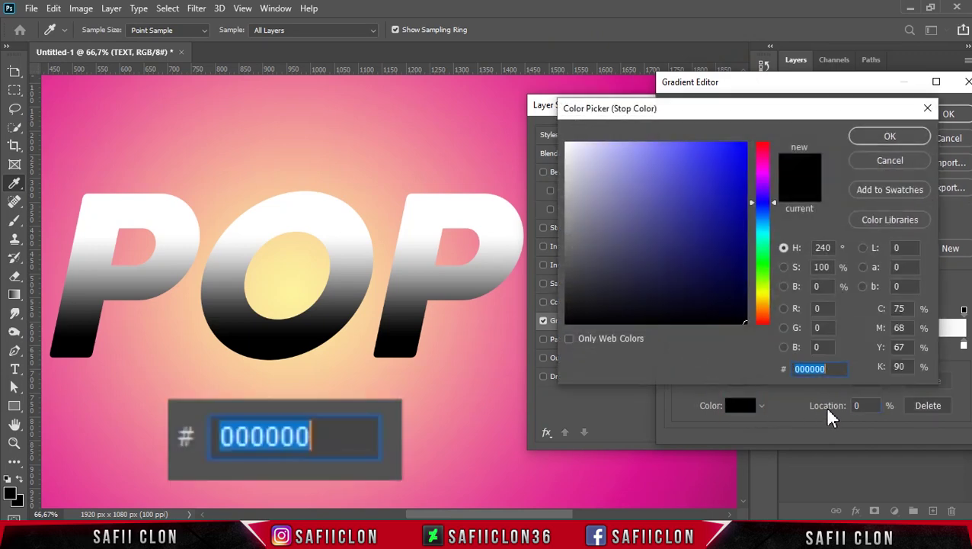
type("f")
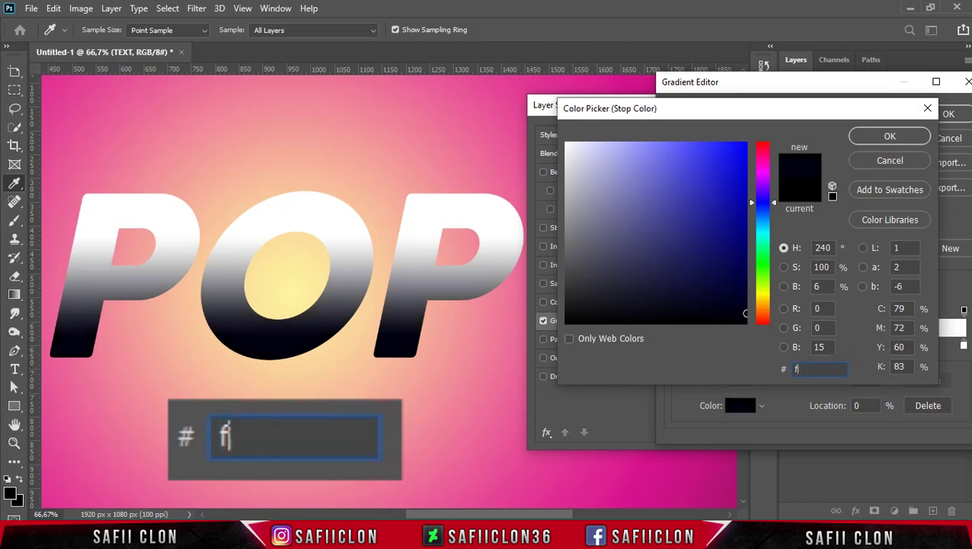
type("effd9")
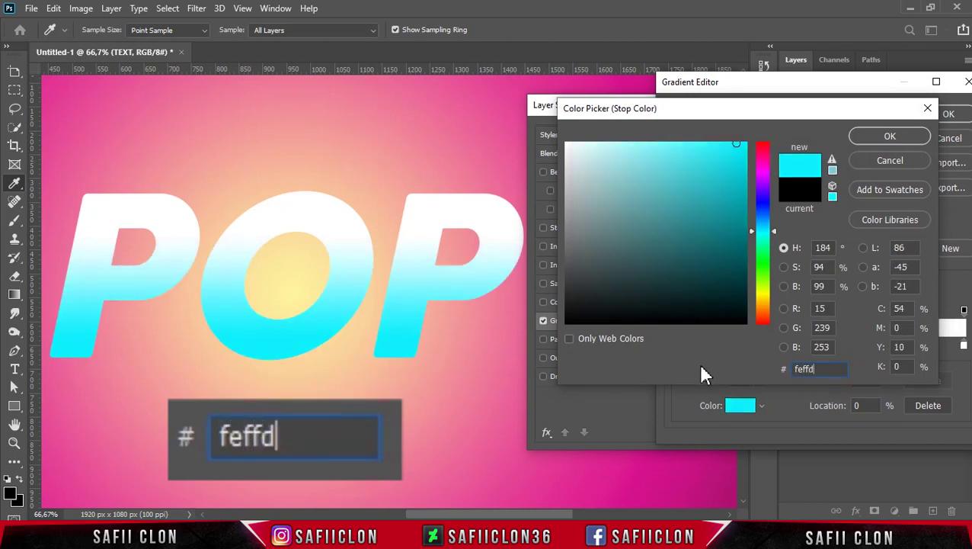
left_click(885, 135)
Set the overlay gradient's end color stop at location 100% to #ffab2a and accept the gradient
left_click(964, 345)
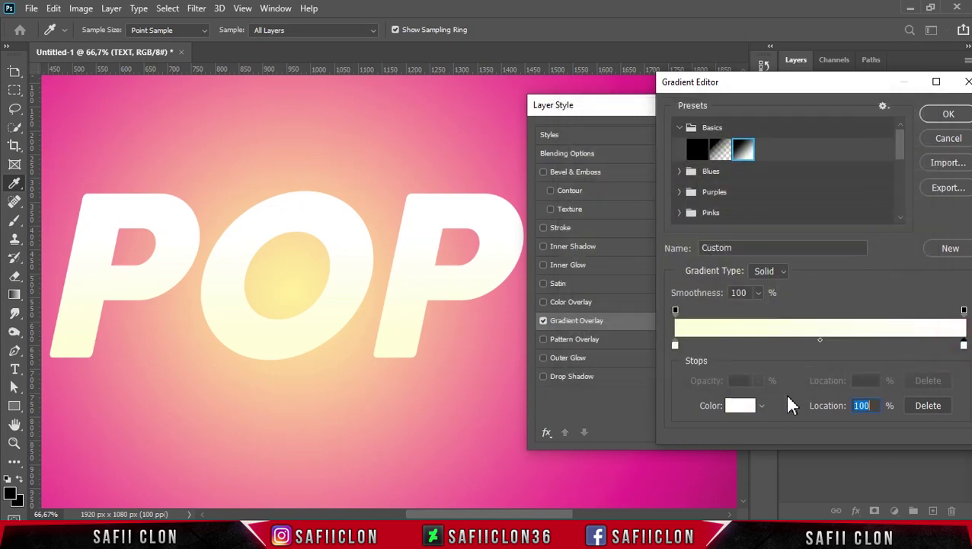
left_click(742, 405)
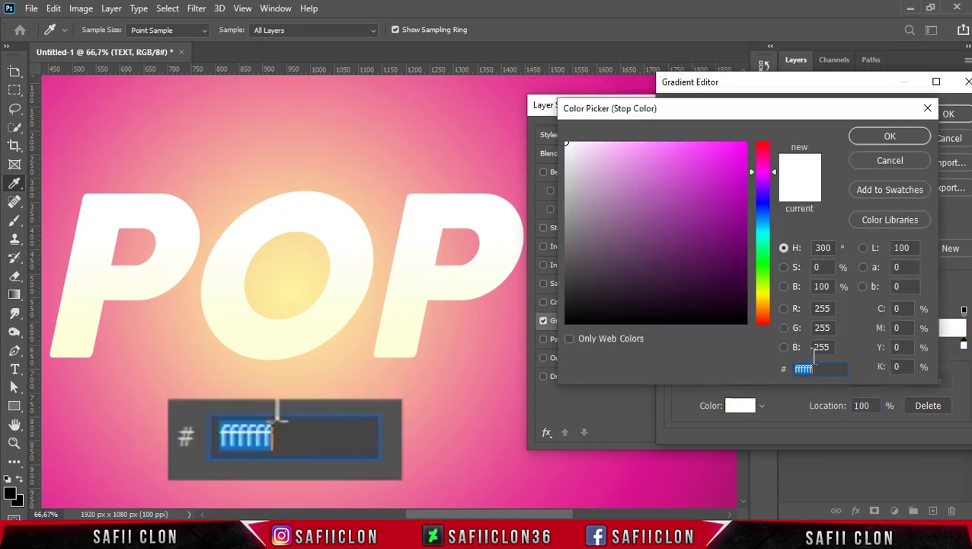
type("ffab2")
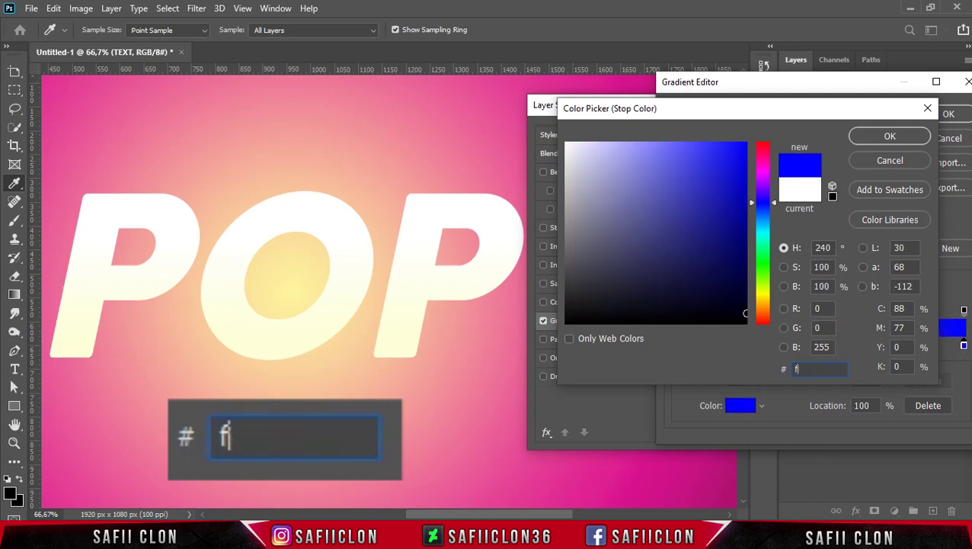
type("a")
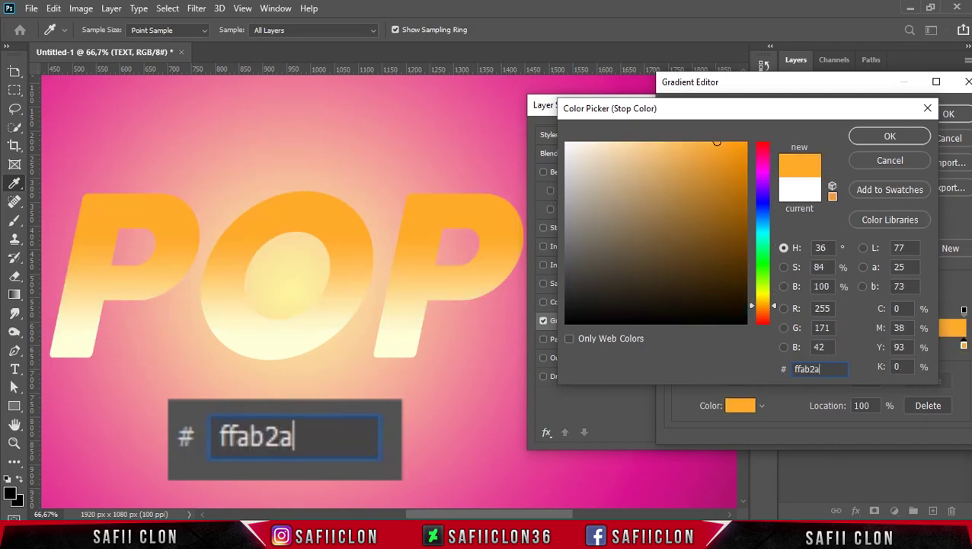
left_click(887, 137)
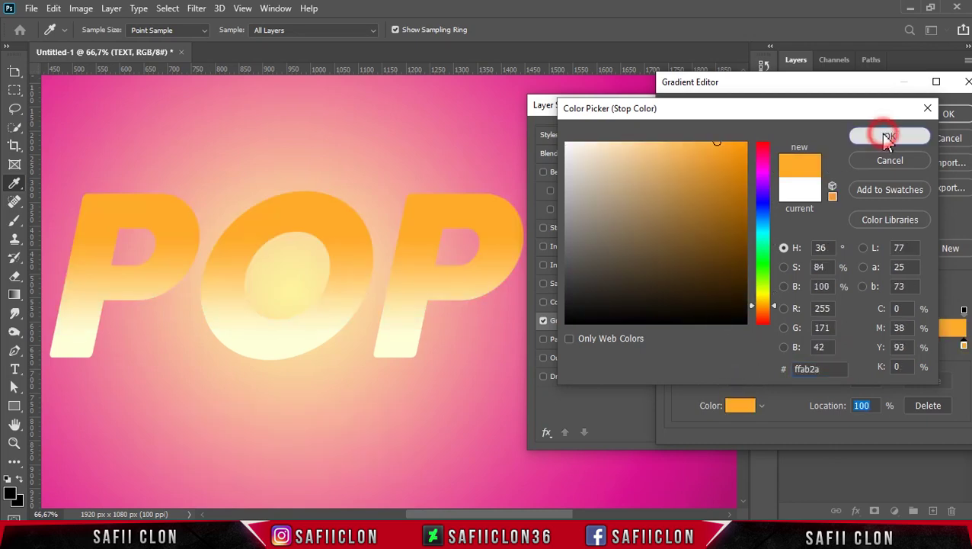
left_click(957, 116)
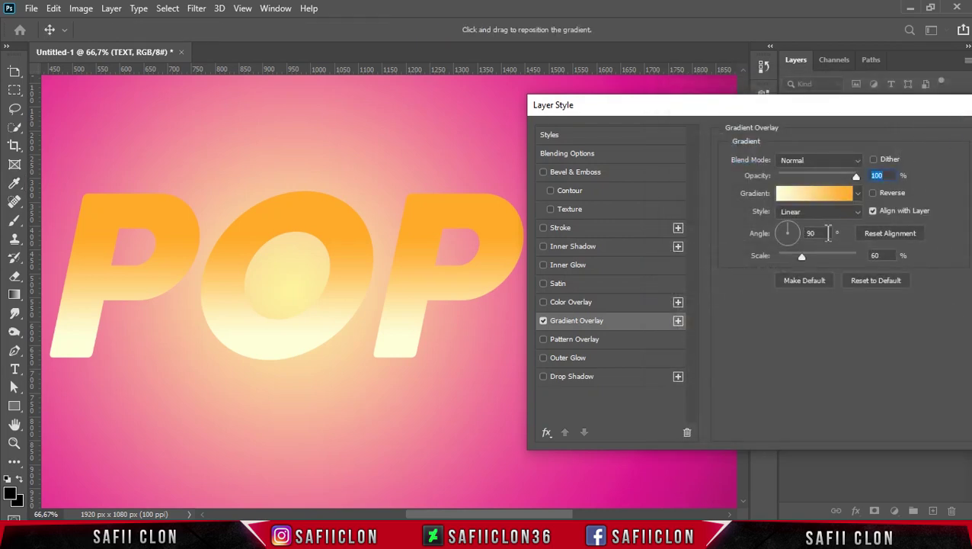
Reverse the overlay gradient on the lettering, using the Linear style, a 90° angle and 60% scale
left_click(873, 194)
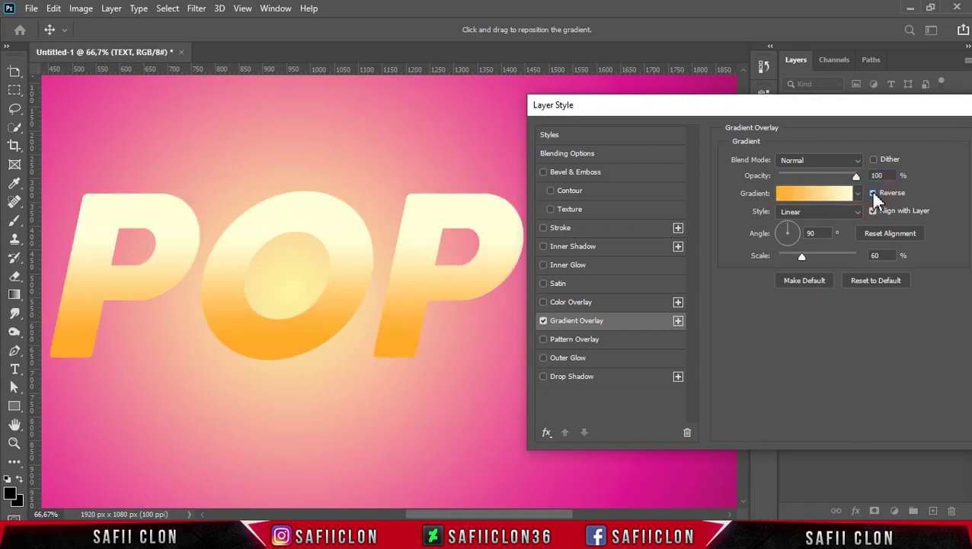
left_click(854, 212)
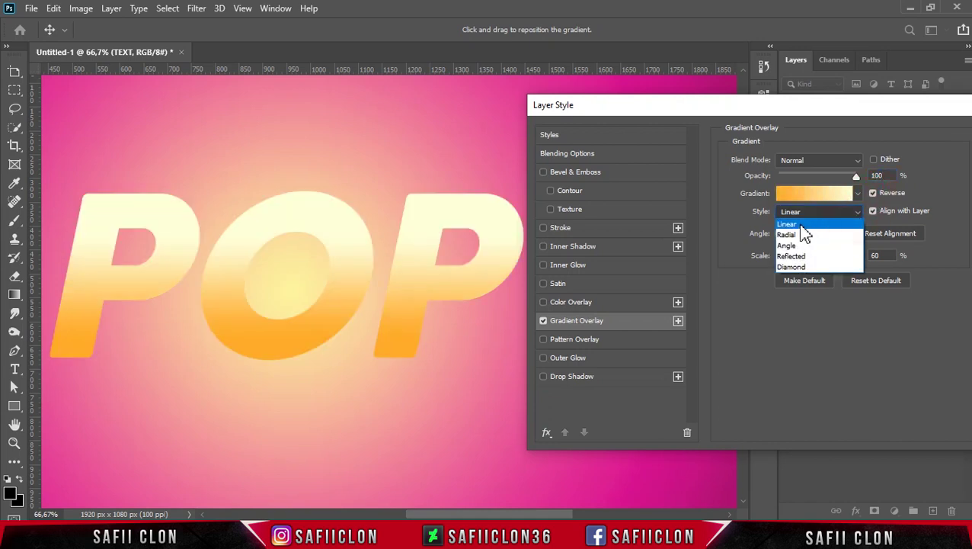
left_click(808, 221)
double_click(828, 233)
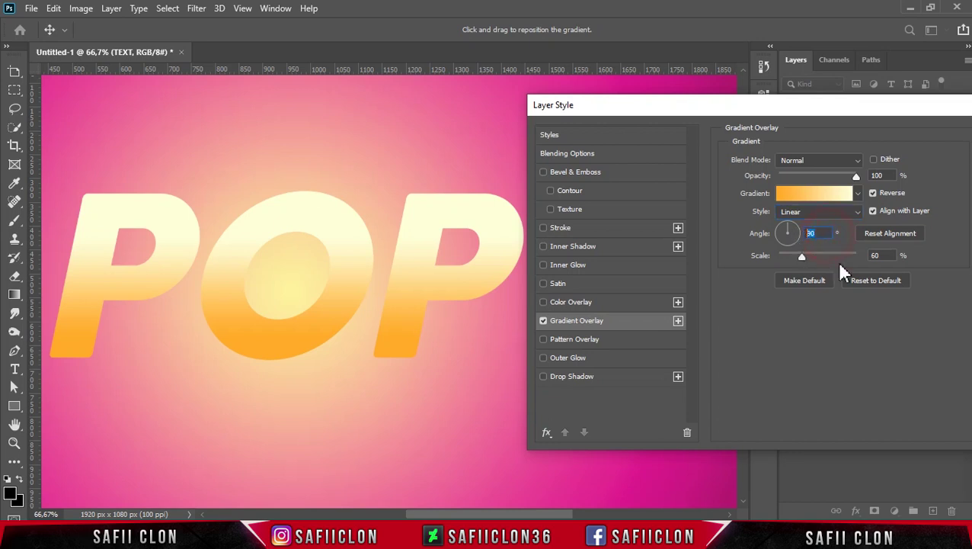
double_click(876, 255)
left_click(424, 288)
mouse_move(423, 301)
left_mouse_down()
mouse_move(417, 330)
mouse_move(429, 289)
mouse_move(424, 301)
left_mouse_up()
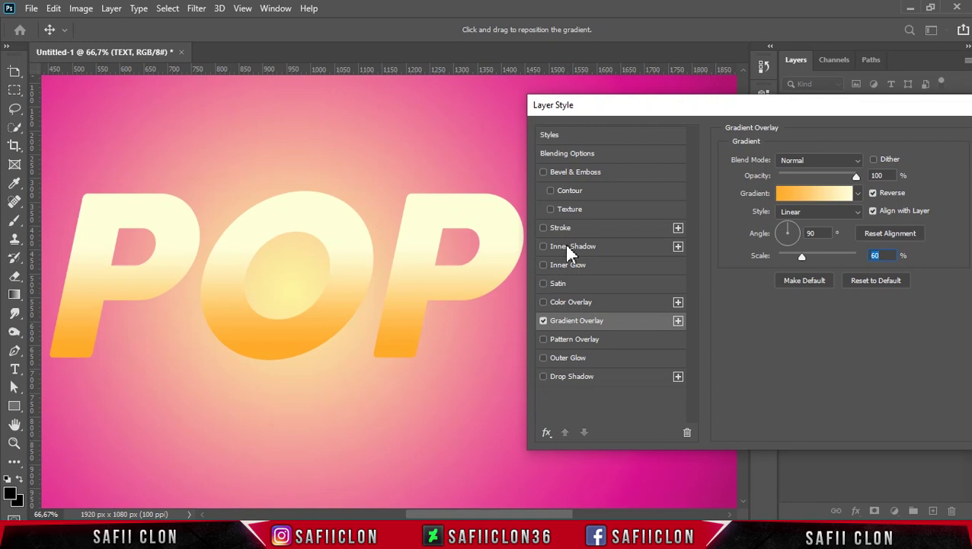
Add a 13 px Stroke effect positioned Inside the TEXT layer's lettering, with the fill type set to Gradient
left_click(583, 227)
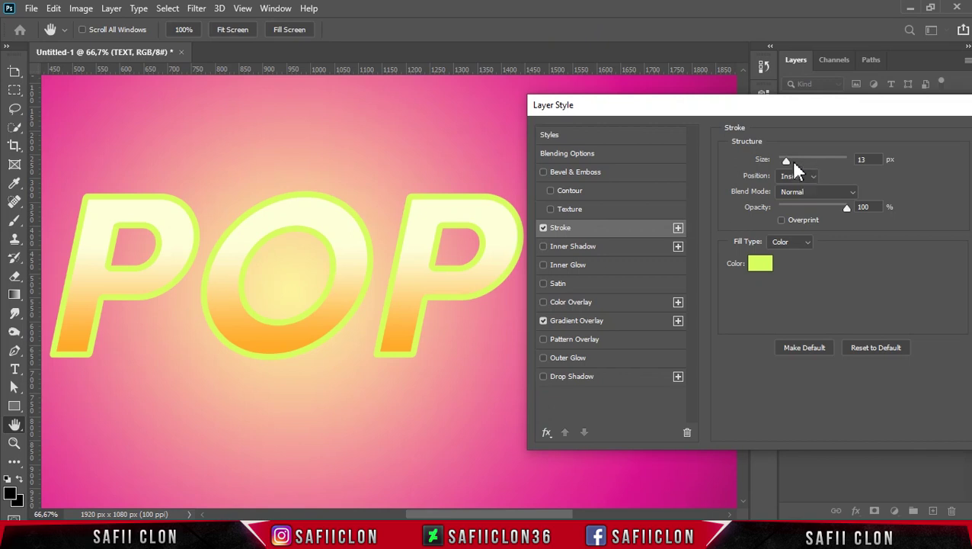
left_click_drag(787, 161, 786, 161)
left_click(813, 178)
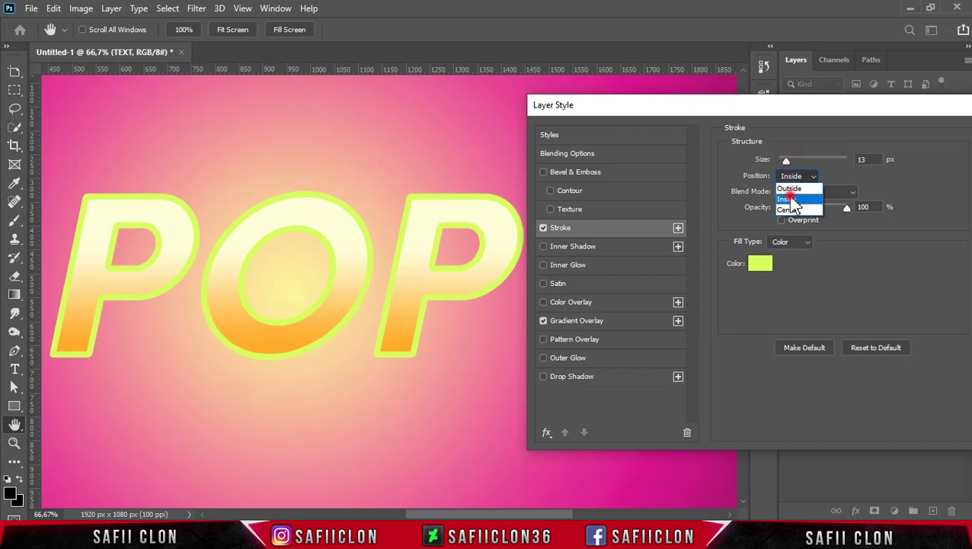
left_click(791, 199)
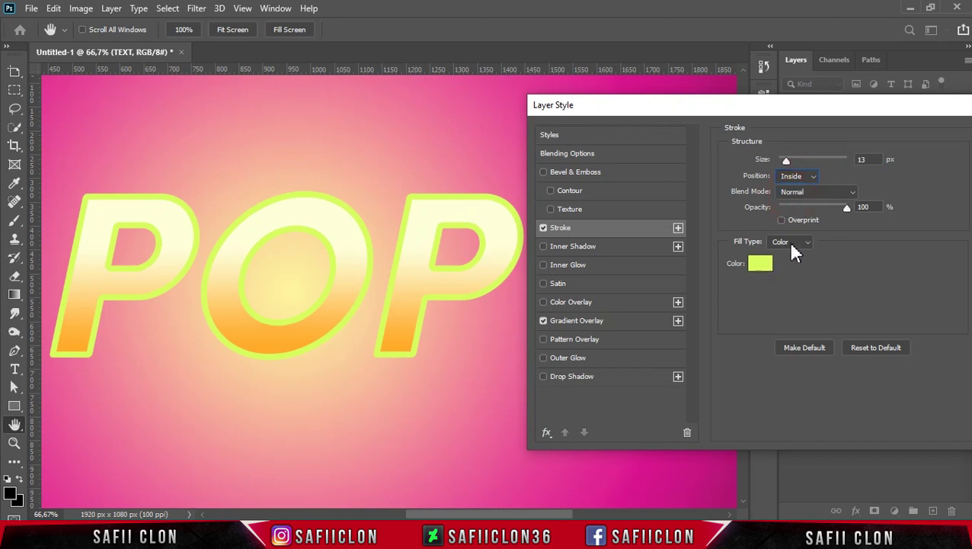
left_click(791, 241)
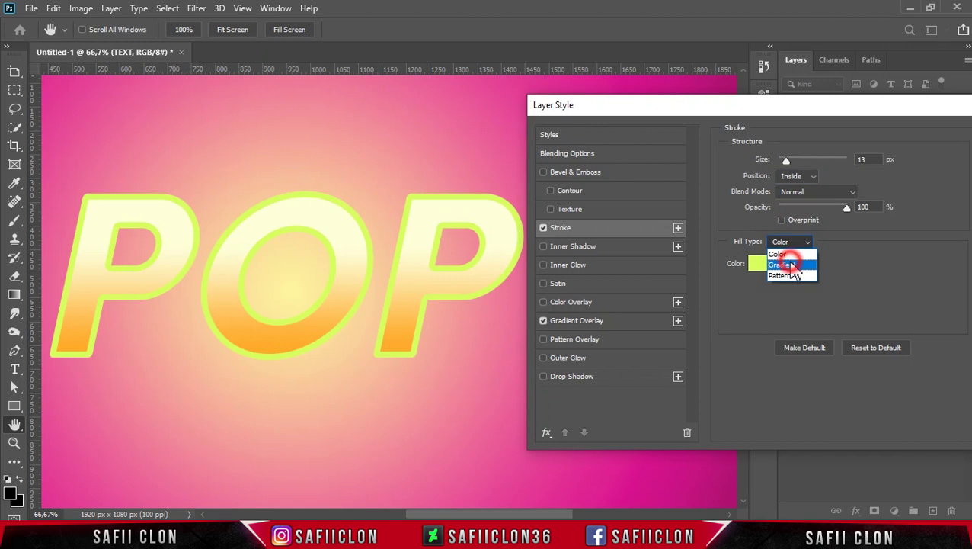
left_click(792, 266)
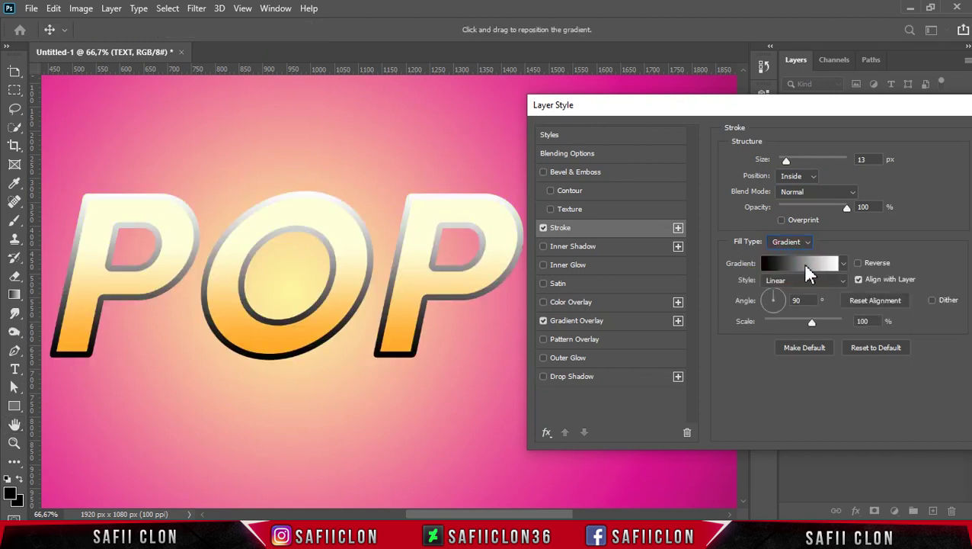
Base the stroke gradient on the Black, White preset from Basics and set its starting color stop to #db3f40
left_click(806, 271)
left_click_drag(750, 85, 756, 81)
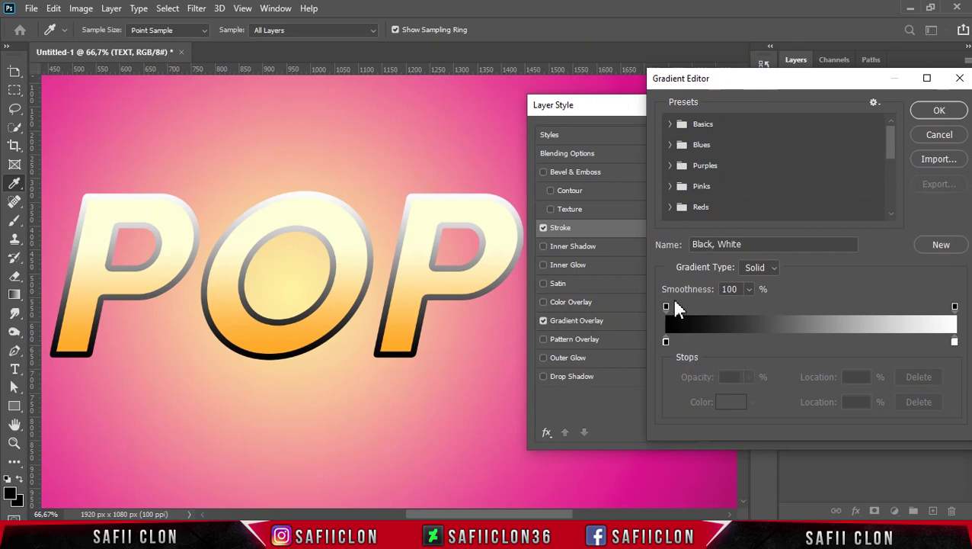
left_click(670, 125)
left_click(732, 147)
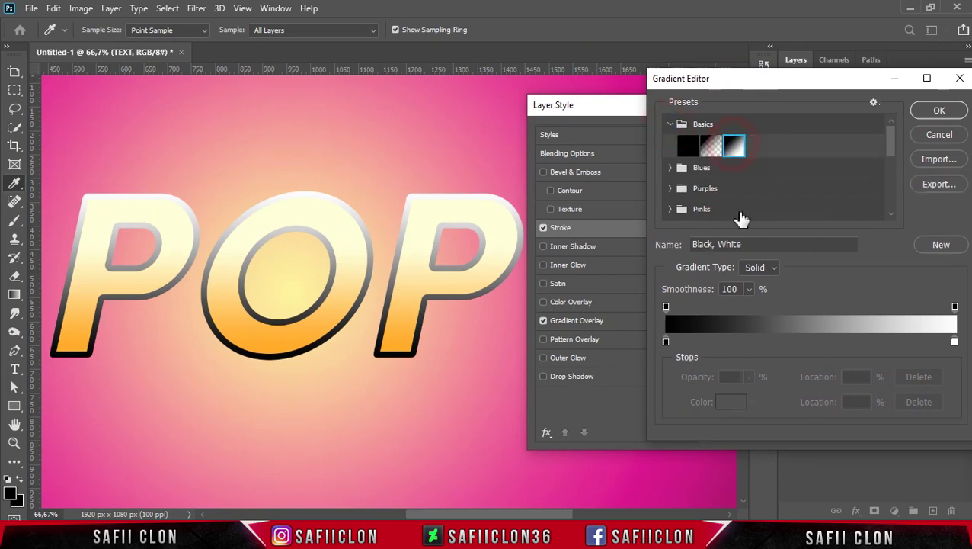
left_click(665, 341)
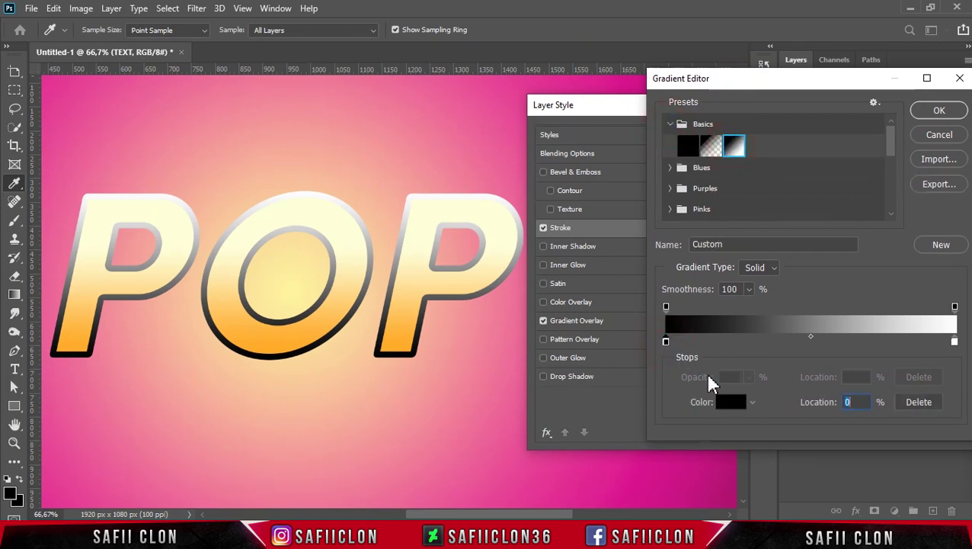
left_click(729, 403)
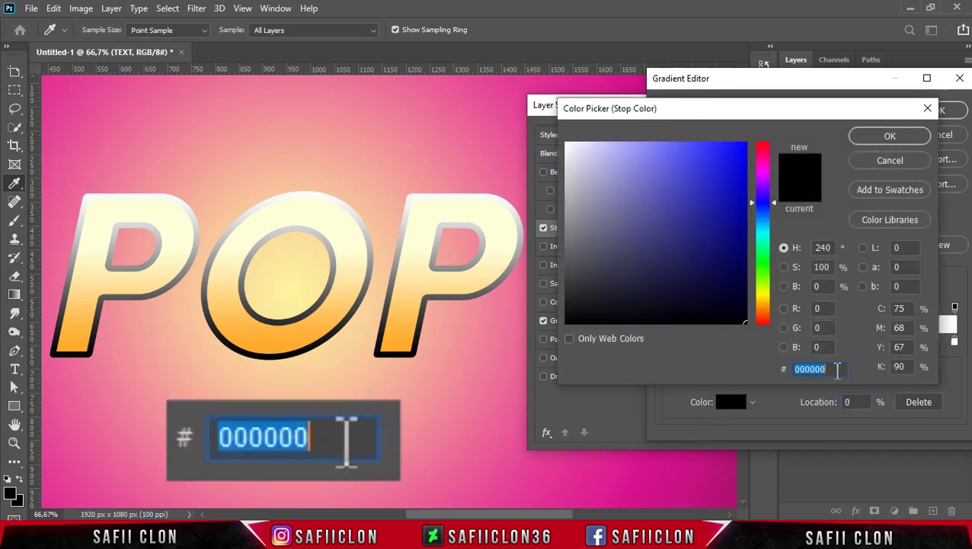
type("db")
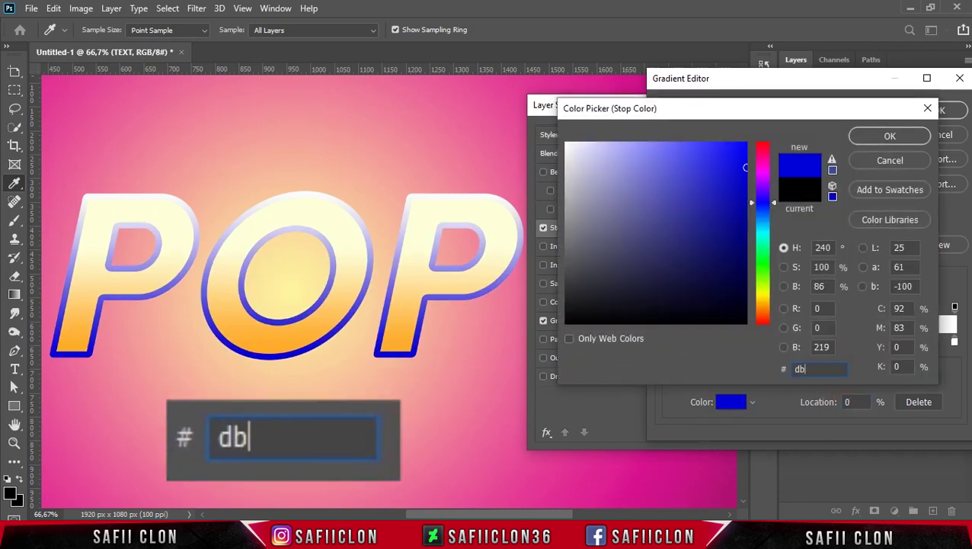
type("3f40")
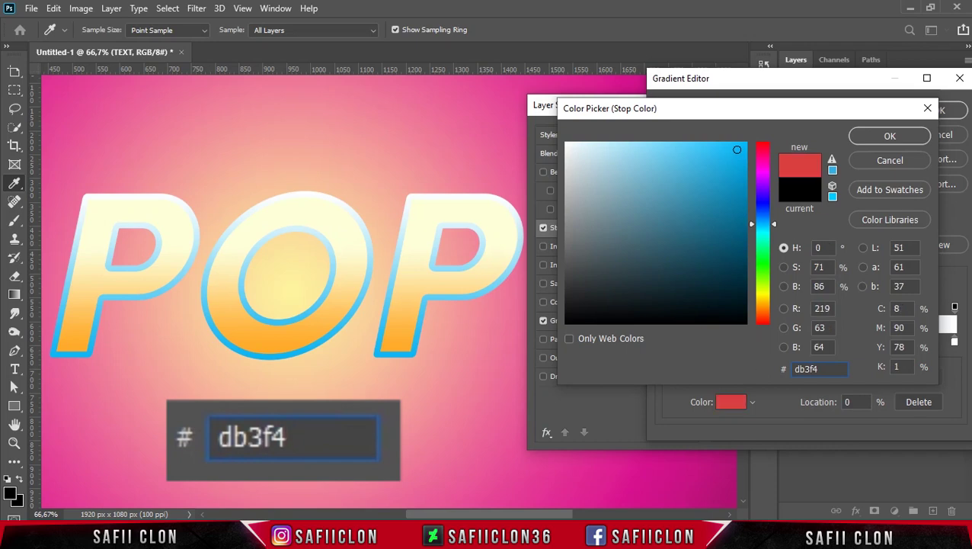
left_click(881, 134)
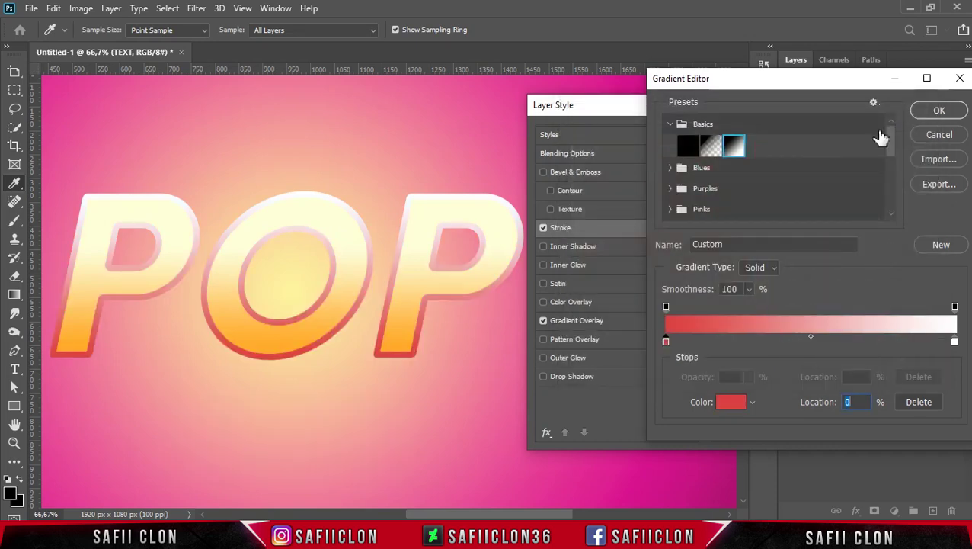
Set the stroke gradient's end color stop to #fcf123, accept the gradient and use the Linear style
left_click(955, 342)
left_click(731, 402)
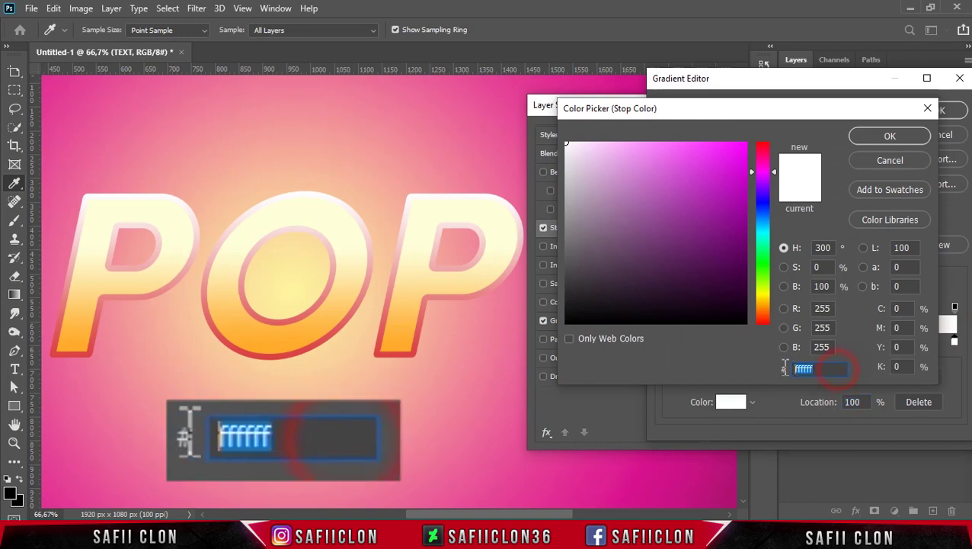
type("fcf")
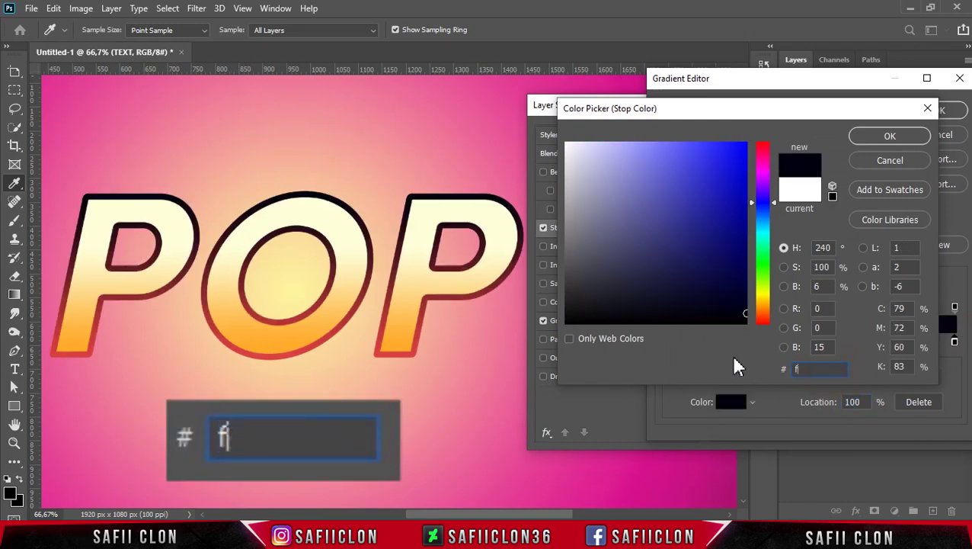
type("123")
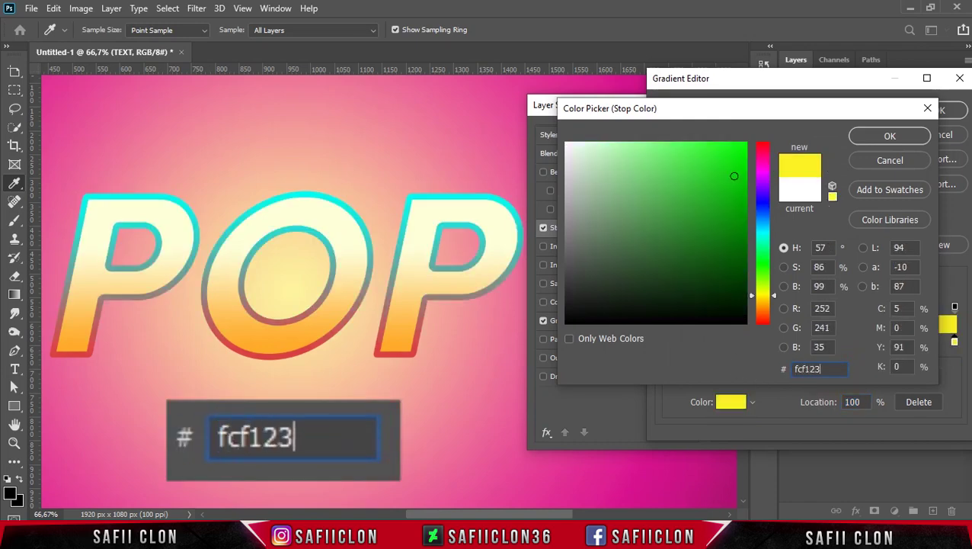
left_click(879, 138)
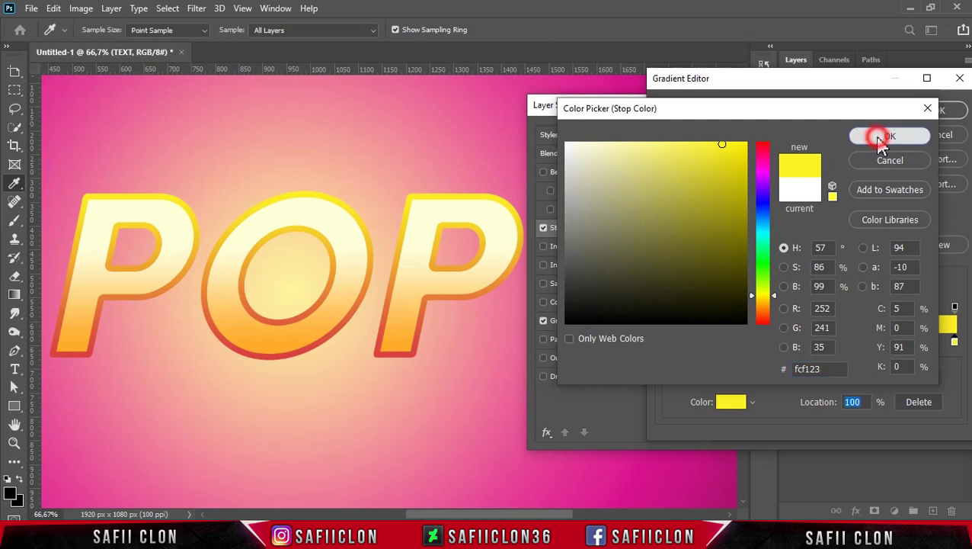
left_click(935, 111)
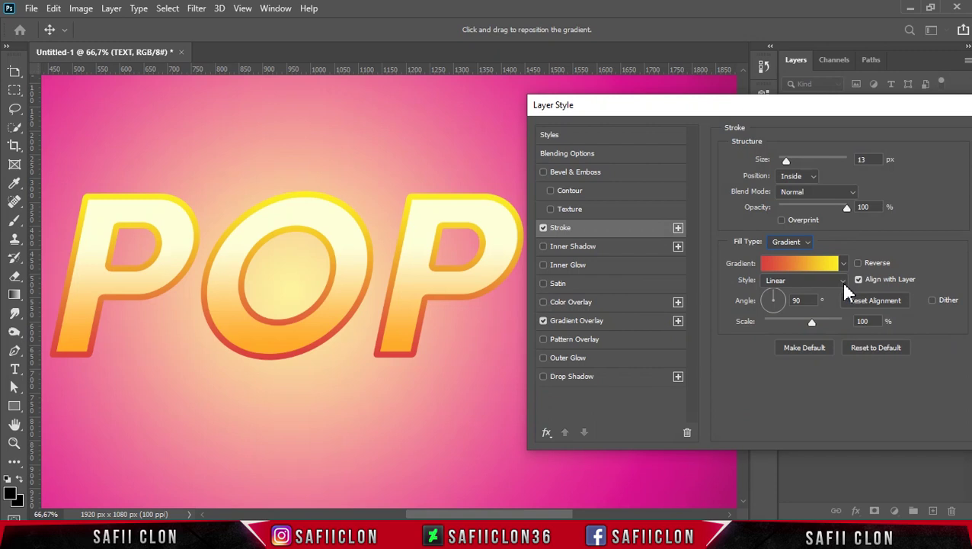
left_click(842, 281)
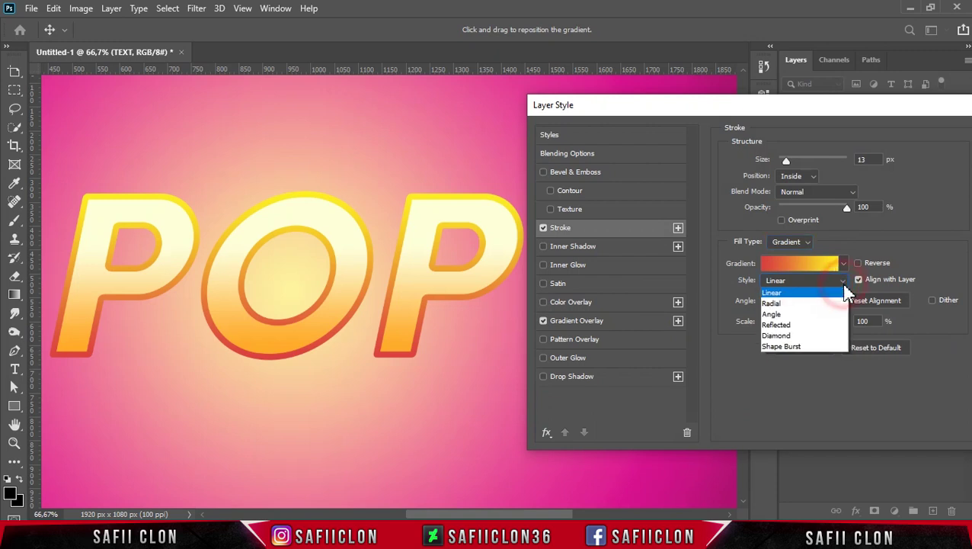
left_click(784, 293)
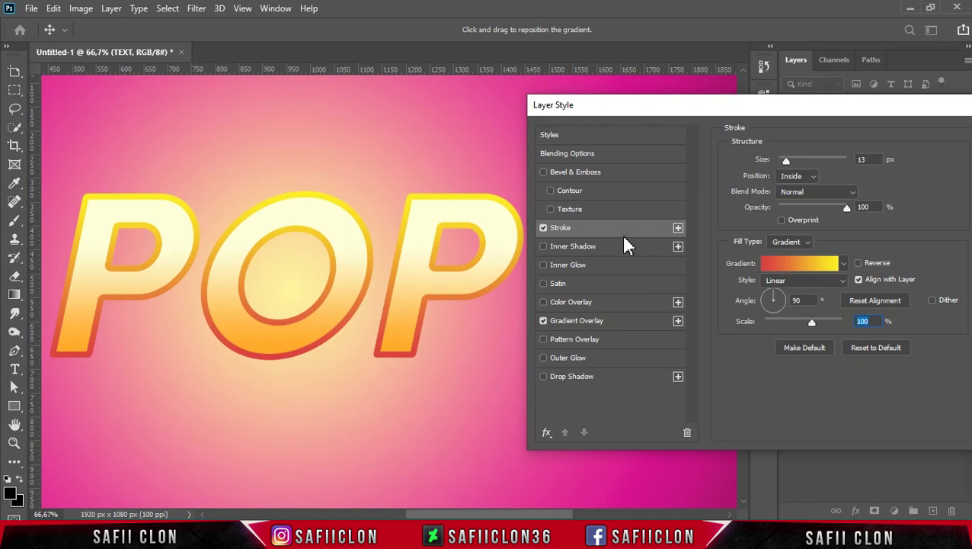
Add a second Stroke effect to the TEXT layer and set the lower stroke to 24 px, positioned Outside
left_click(679, 229)
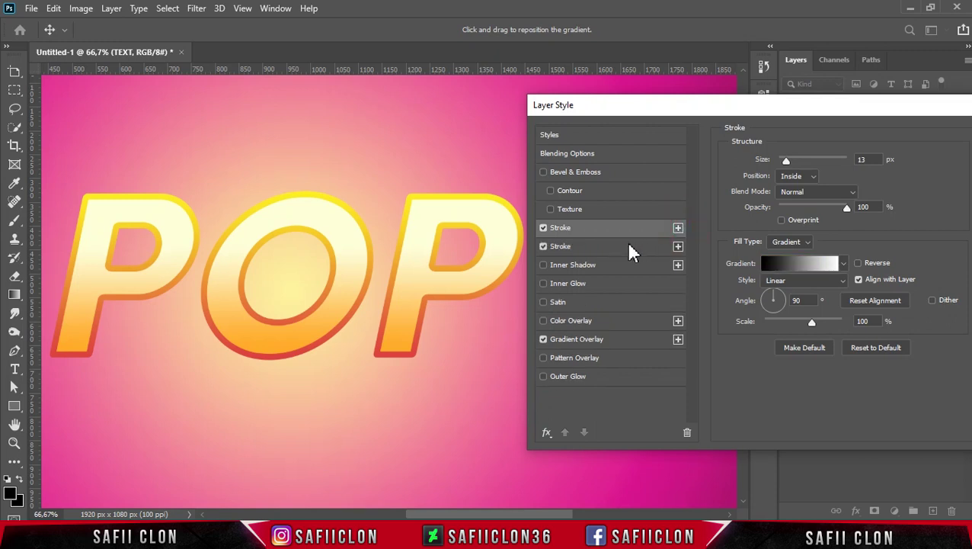
left_click(623, 250)
left_click(622, 252)
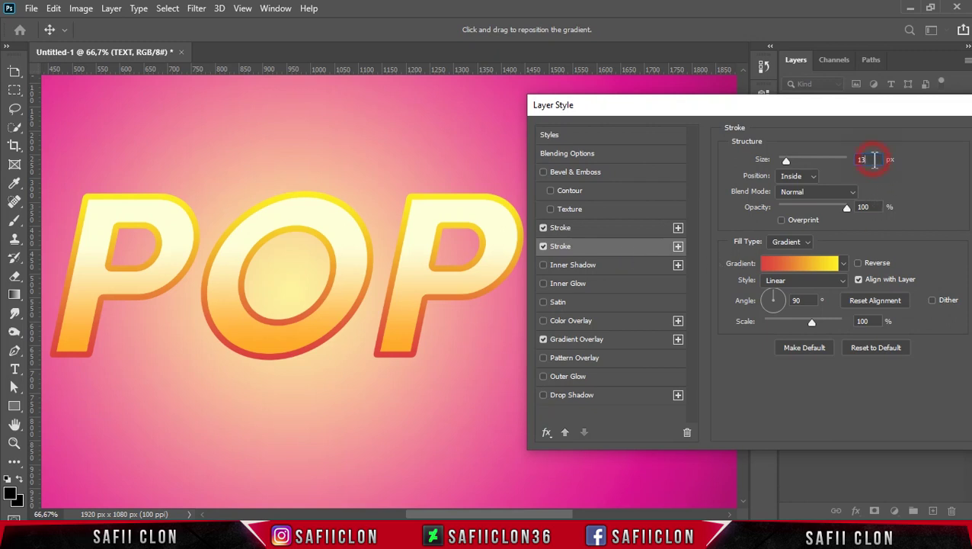
left_click_drag(787, 159, 788, 158)
left_click(808, 176)
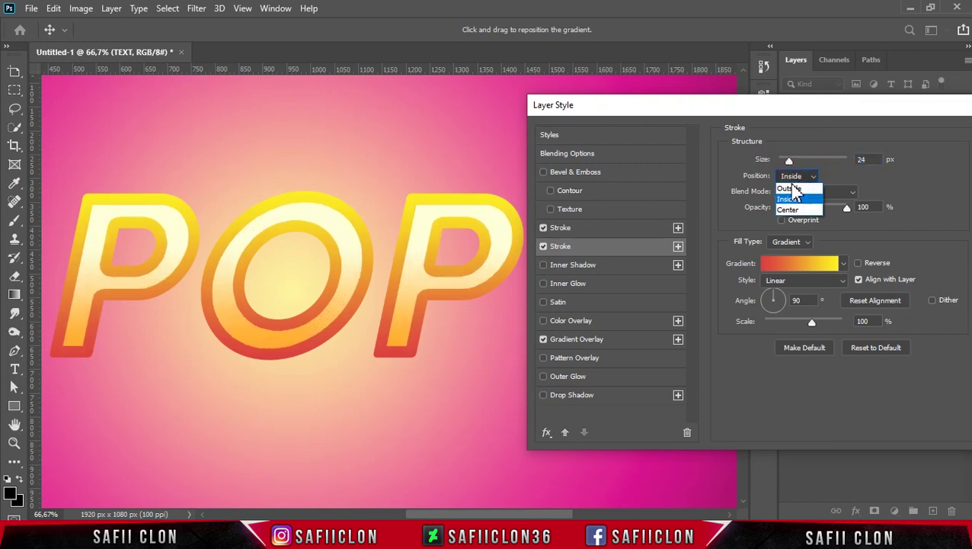
left_click(793, 190)
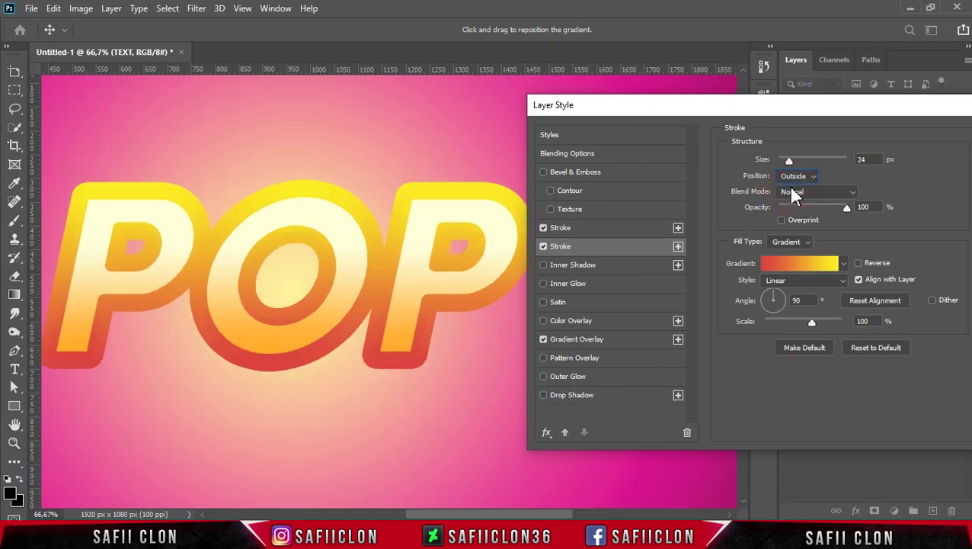
Keep the outer stroke's blend mode Normal and fill type Gradient, and load the Black, White preset from Basics
left_click(838, 192)
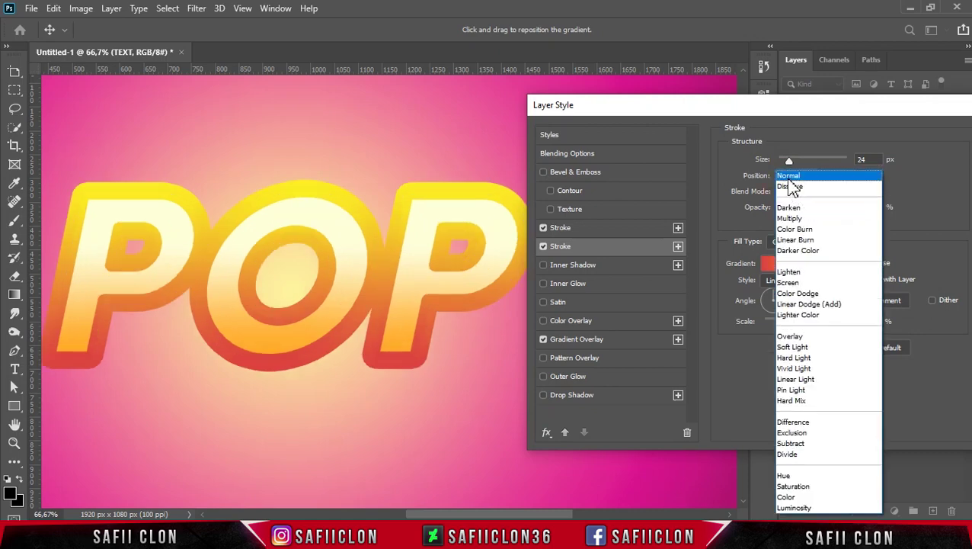
left_click(789, 175)
left_click(792, 241)
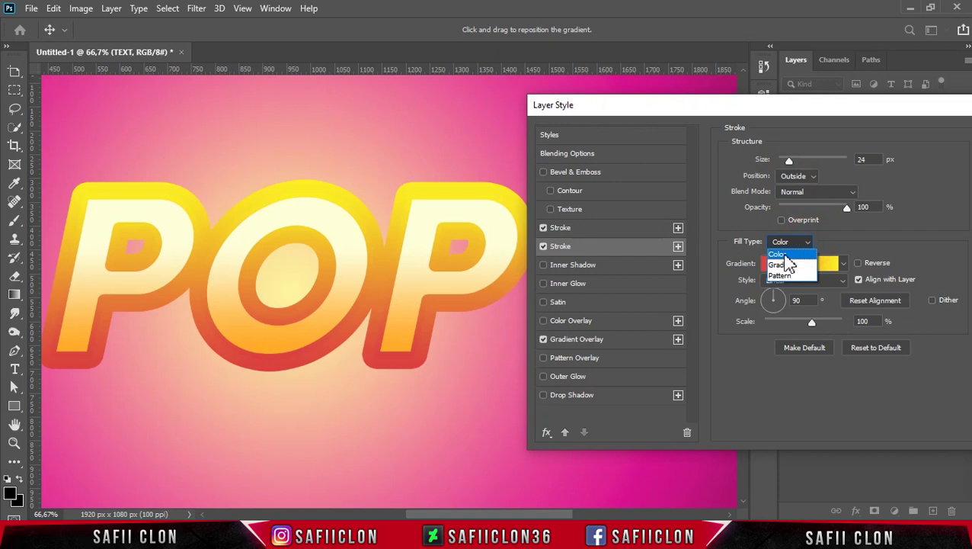
left_click(788, 266)
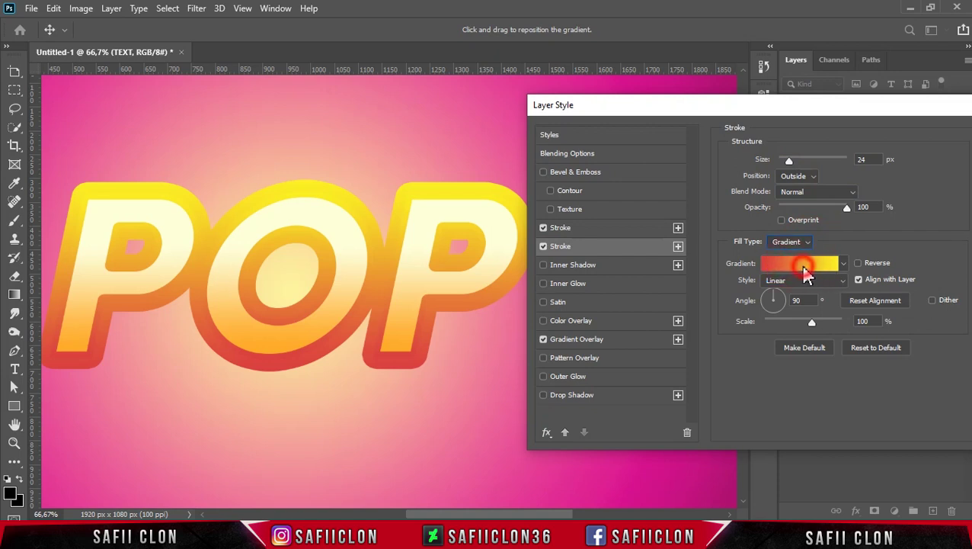
left_click(801, 265)
left_click_drag(727, 76, 725, 83)
left_click(664, 135)
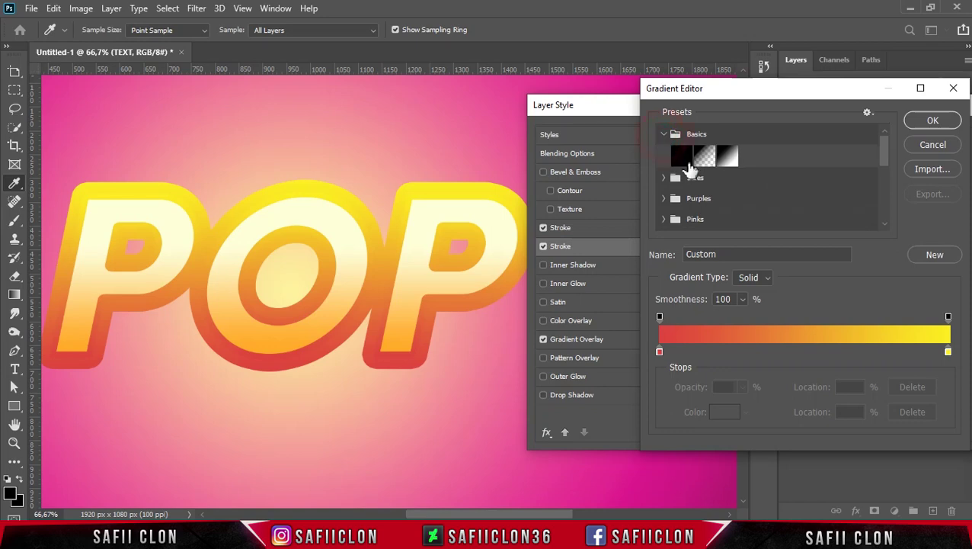
left_click(728, 156)
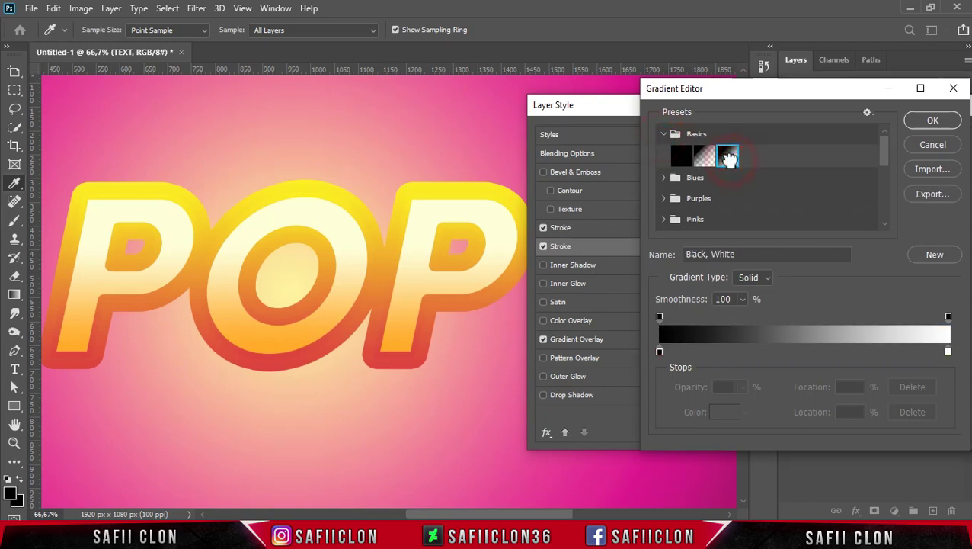
Set the outer stroke gradient's starting color stop to #105d95
left_click(659, 352)
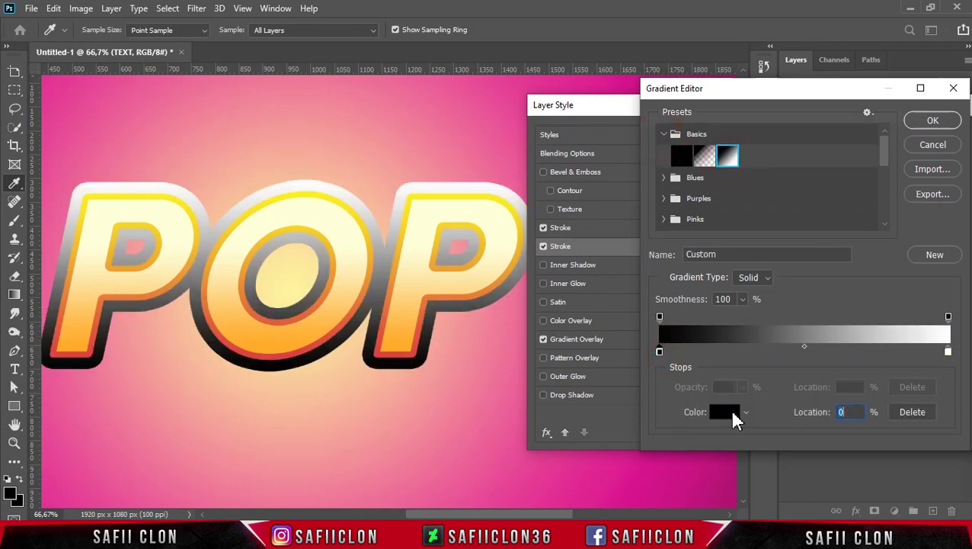
left_click(727, 412)
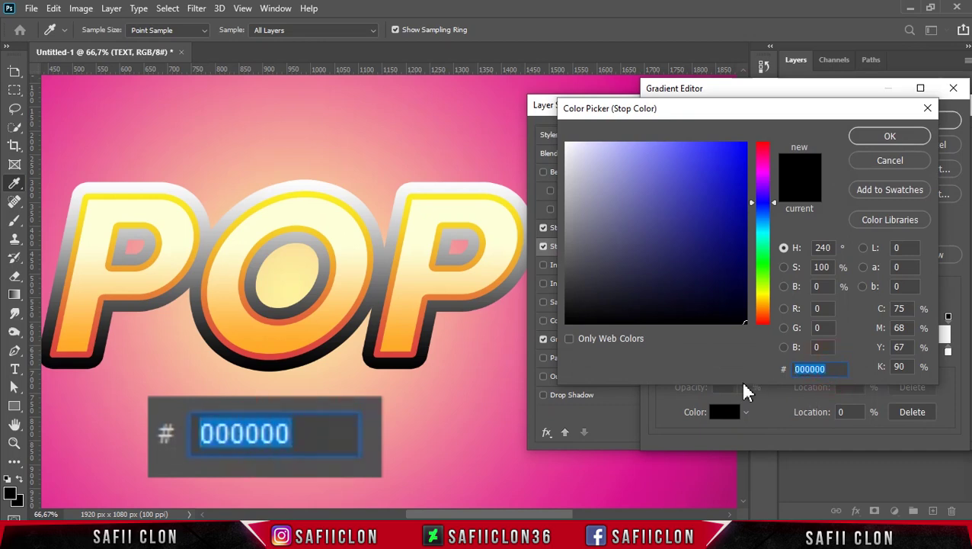
type("105")
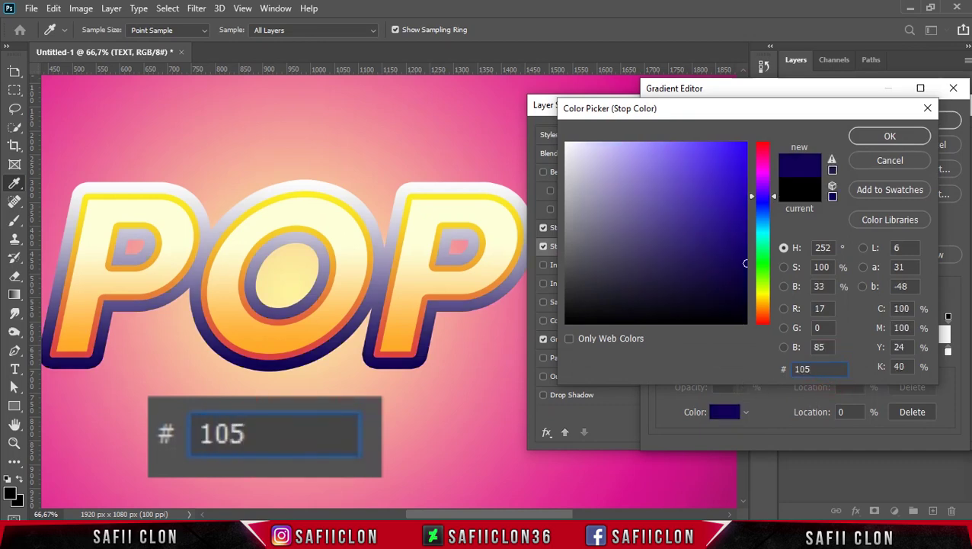
type("d95")
left_click(882, 137)
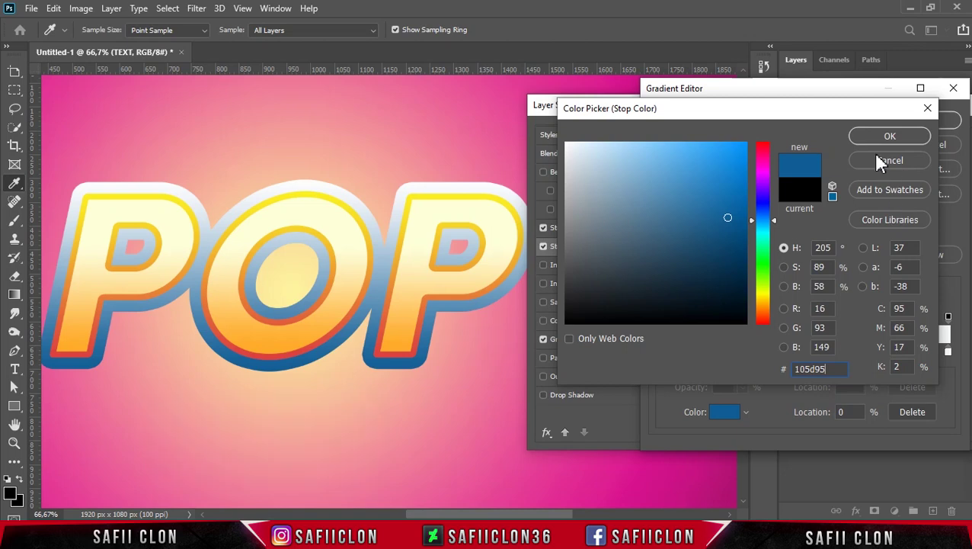
Set the outer stroke gradient's end color stop to #2a6896
left_click(947, 352)
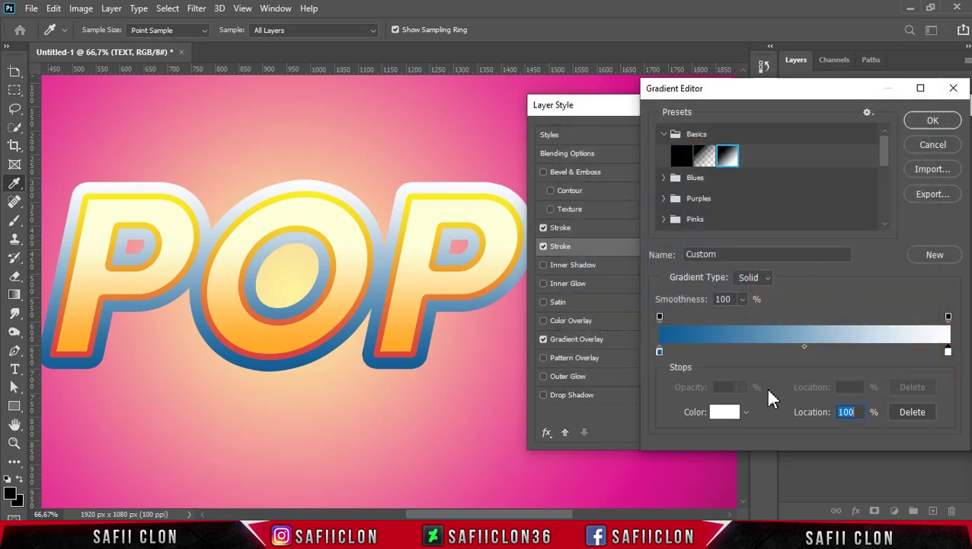
left_click(725, 411)
left_click_drag(822, 370, 790, 370)
type("2")
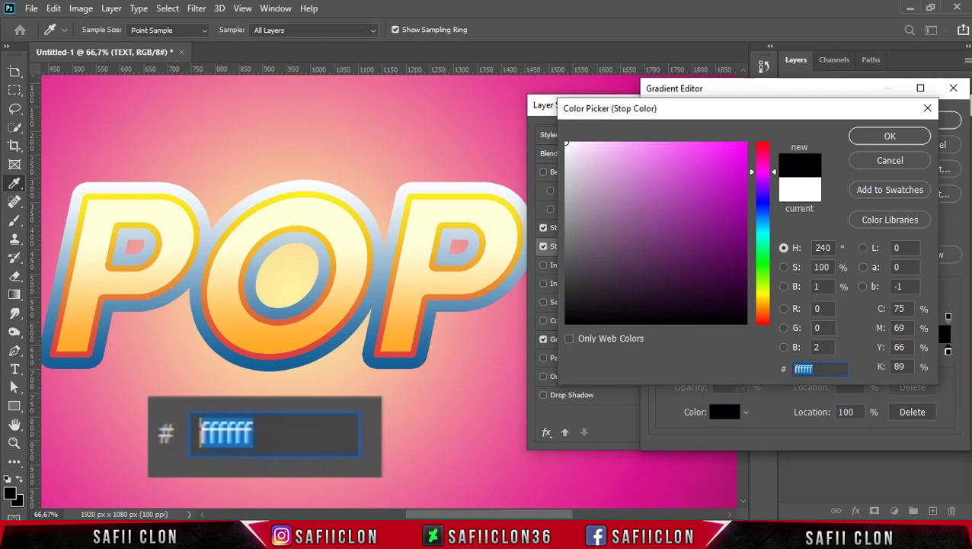
type("2a68")
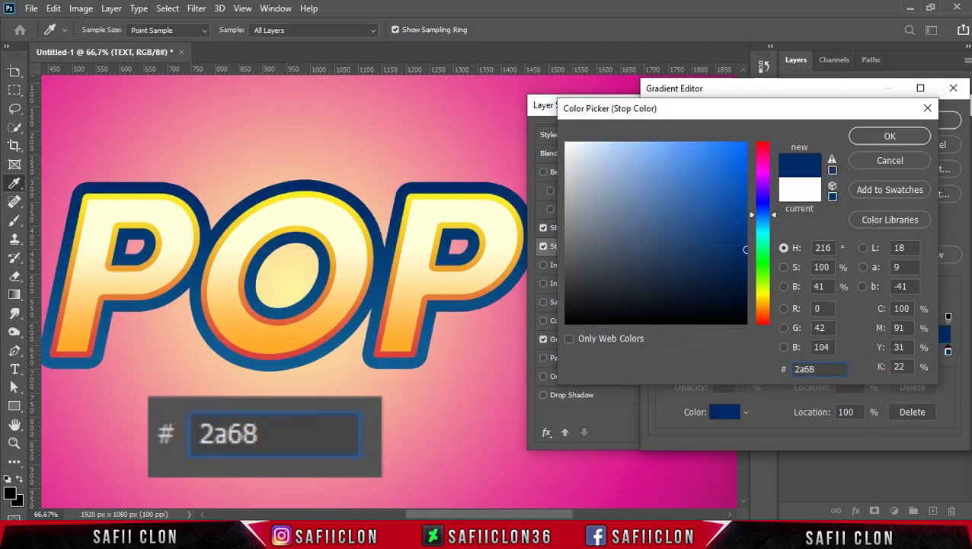
type("96")
left_click(888, 139)
Add a middle color stop at 50% to the outer stroke gradient and color it #21dea4
left_click(810, 351)
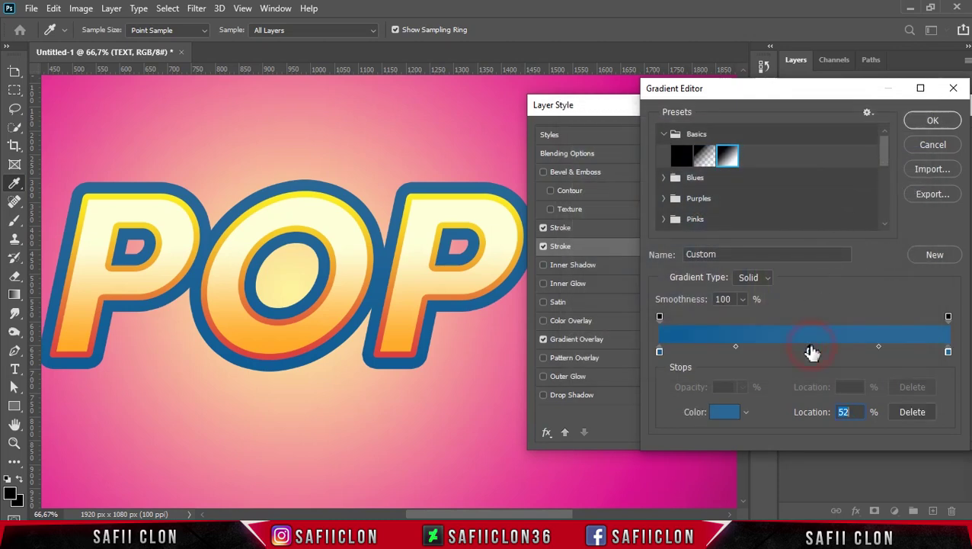
left_click_drag(806, 352, 803, 354)
left_click(726, 412)
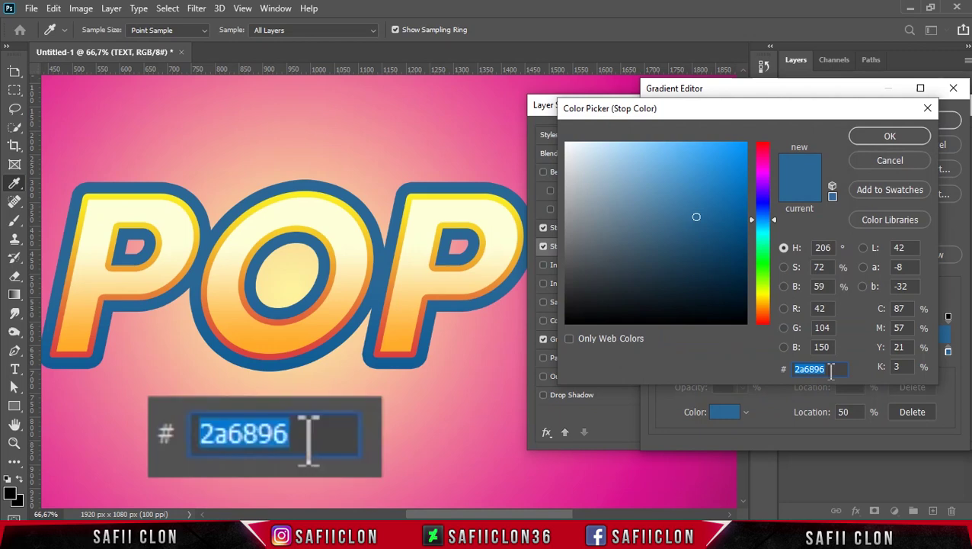
type("21")
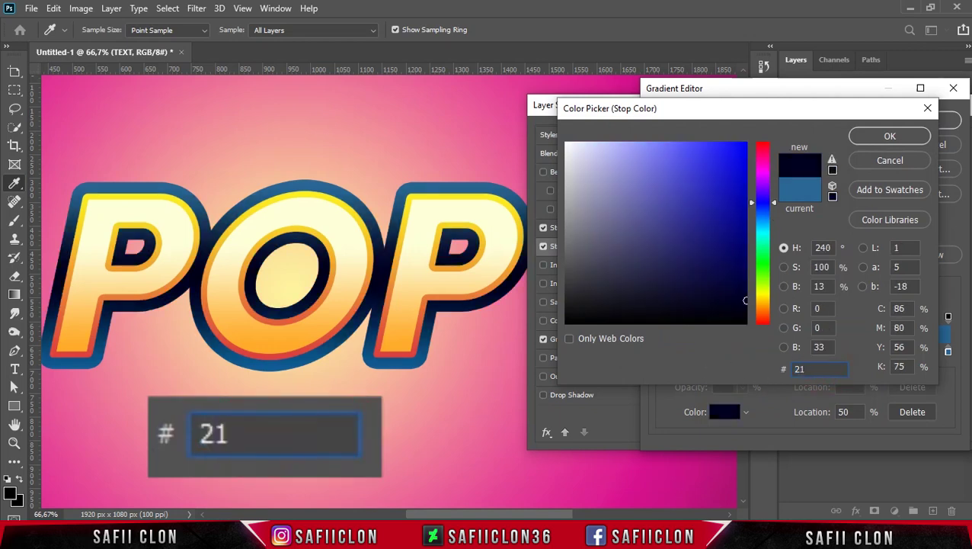
type("dea4")
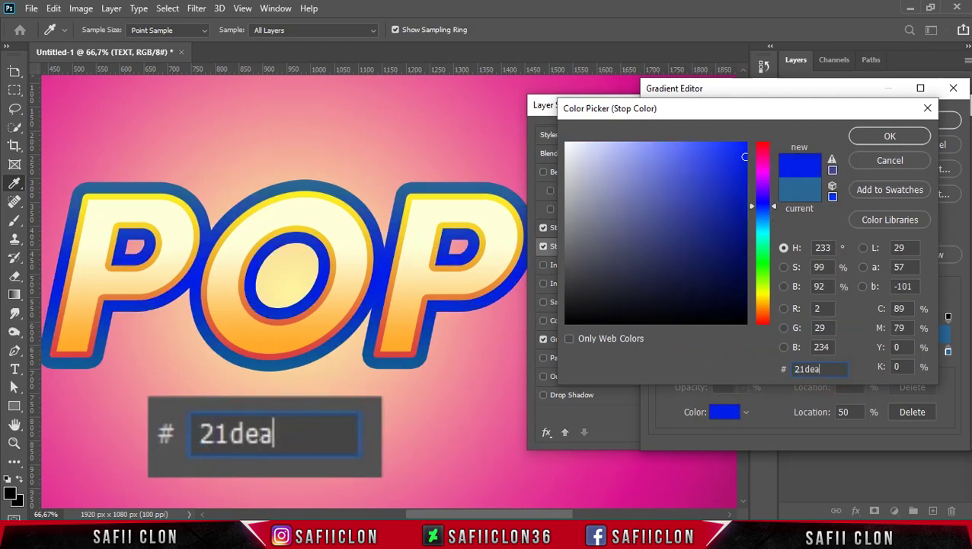
left_click(883, 138)
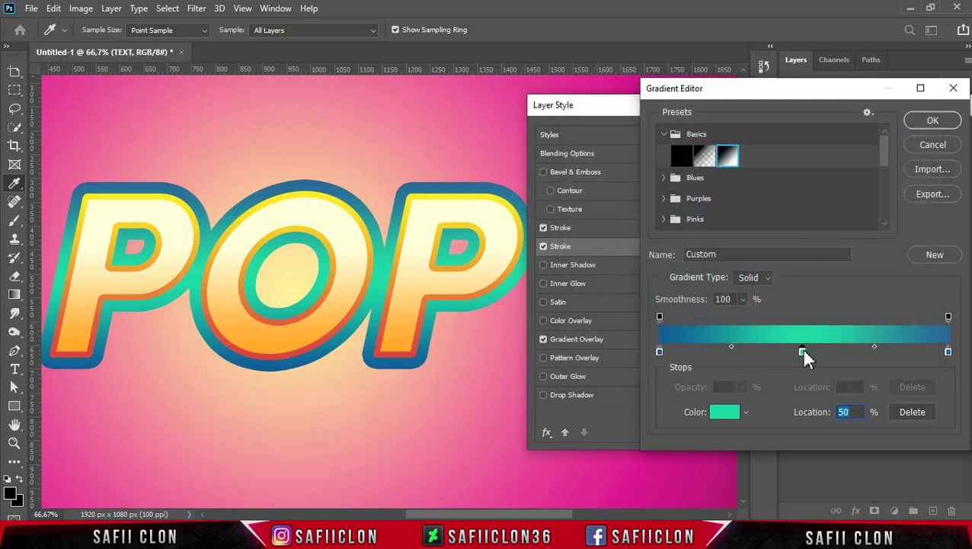
Accept the gradient, give the outer stroke the Shape Burst style with a 90° angle and 100% scale, and apply the layer style
left_click_drag(803, 353, 809, 353)
left_click(931, 121)
left_click(838, 280)
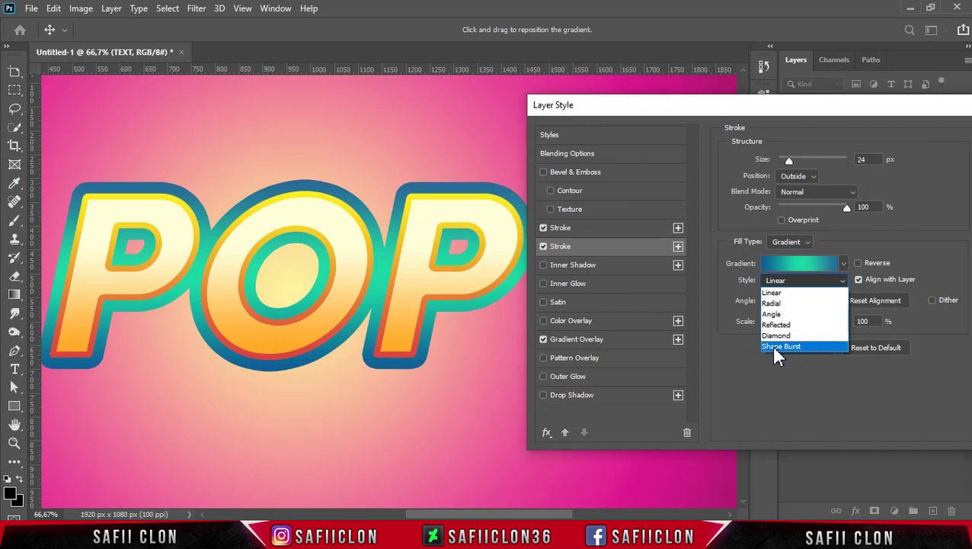
left_click(782, 347)
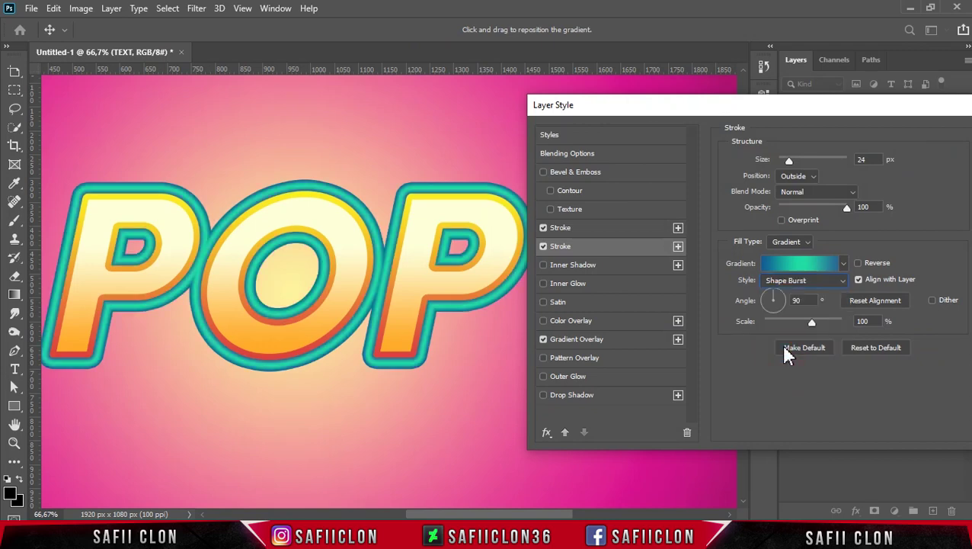
double_click(808, 301)
double_click(873, 320)
left_click_drag(827, 112, 613, 104)
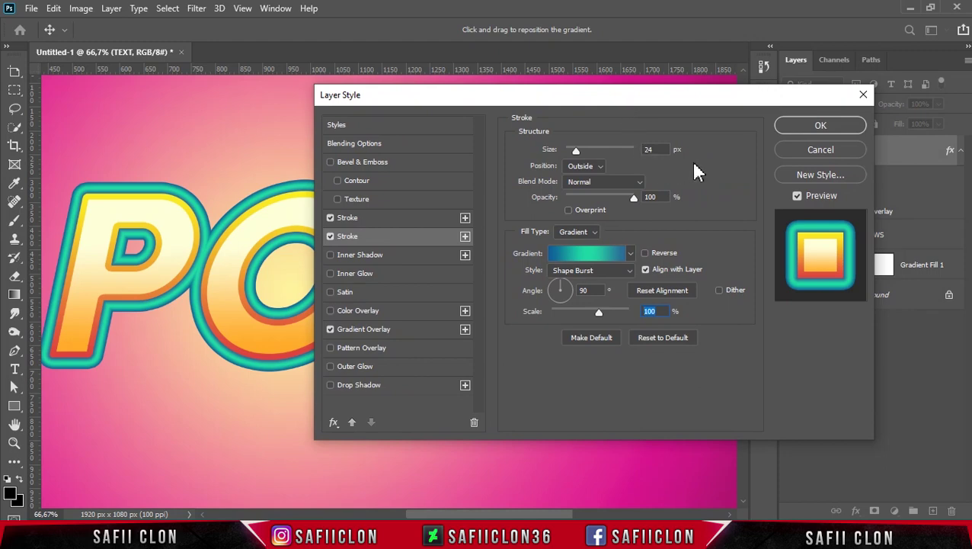
left_click(822, 124)
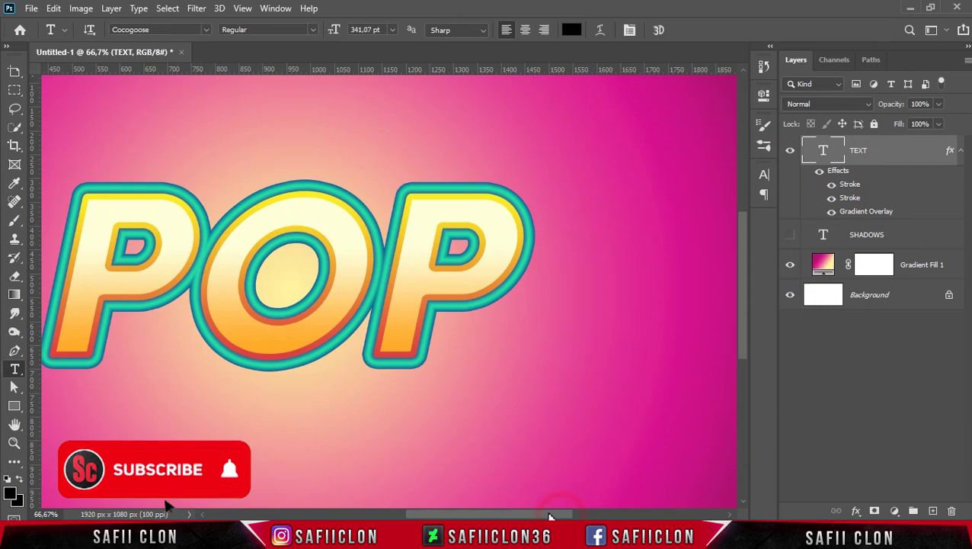
Turn on the SHADOWS layer's visibility and select it, hiding the TEXT layer temporarily to check the black lettering
scroll(579, 455, "left", 2)
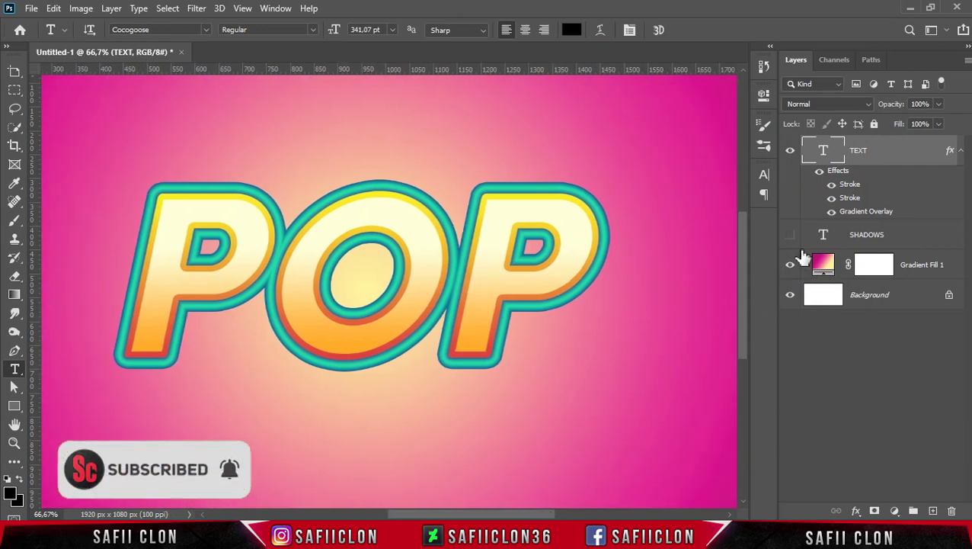
left_click(790, 152)
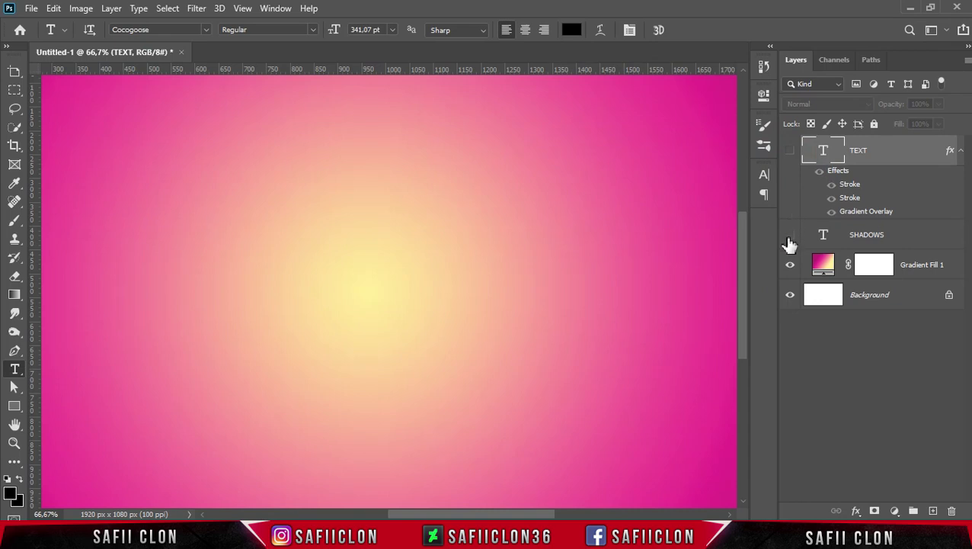
left_click(790, 236)
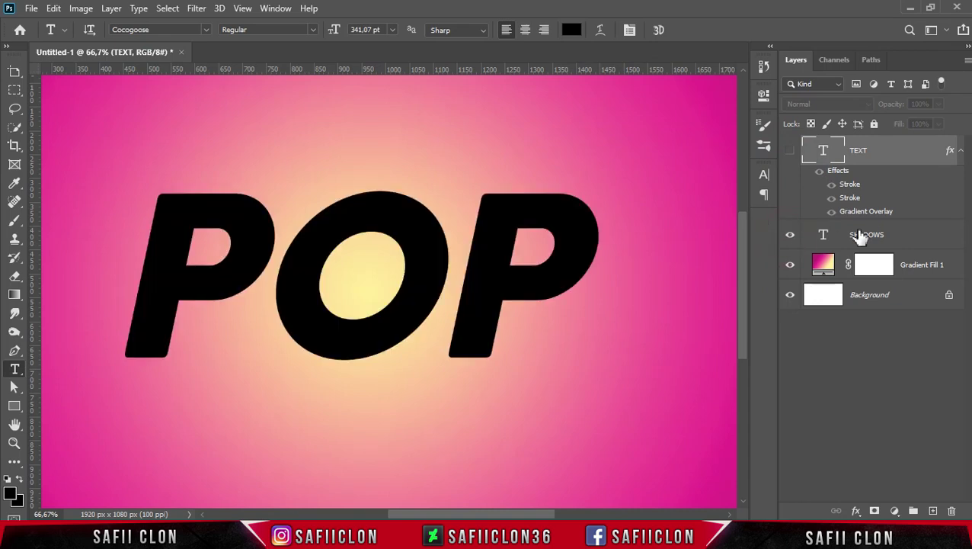
left_click(902, 237)
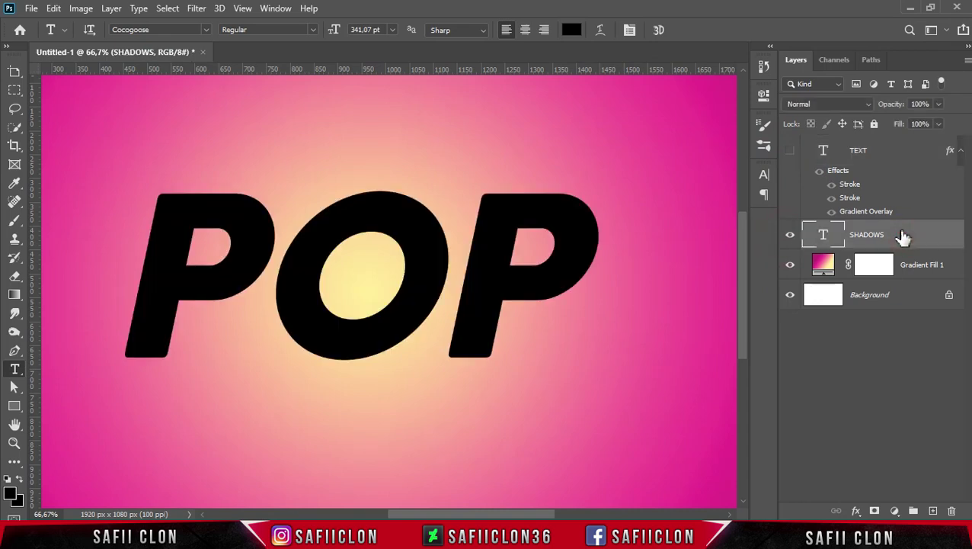
left_click(790, 152)
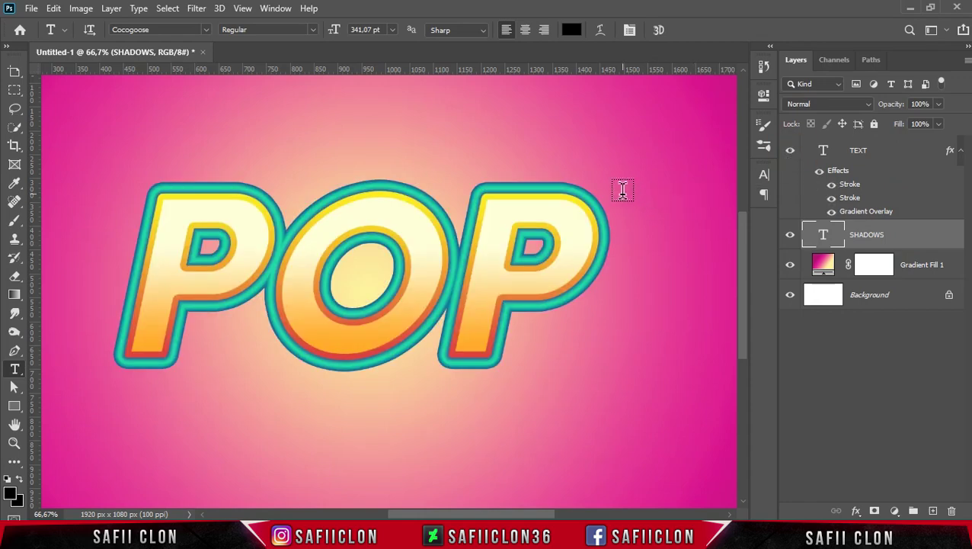
Free-transform the SHADOWS layer to shift it 1.5 px right and 1.5 px down, to X 931.50 px, Y 575.50 px
key("ctrl+t")
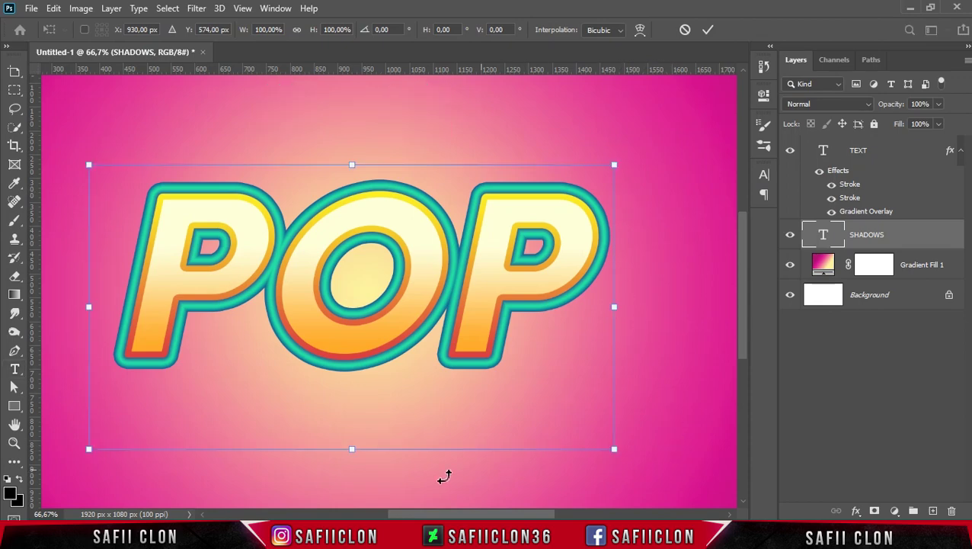
key("ctrl+super+o")
left_click_drag(523, 222, 686, 25)
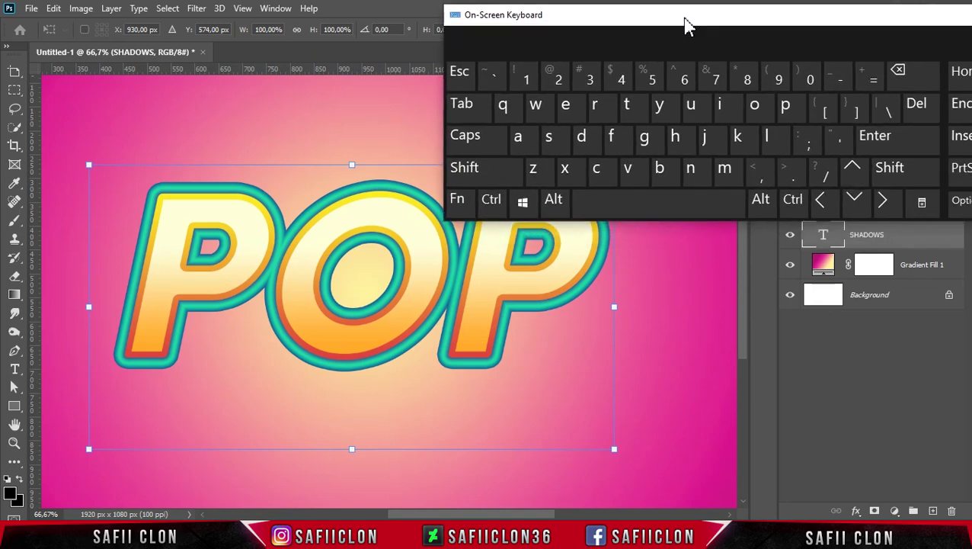
left_click(555, 284)
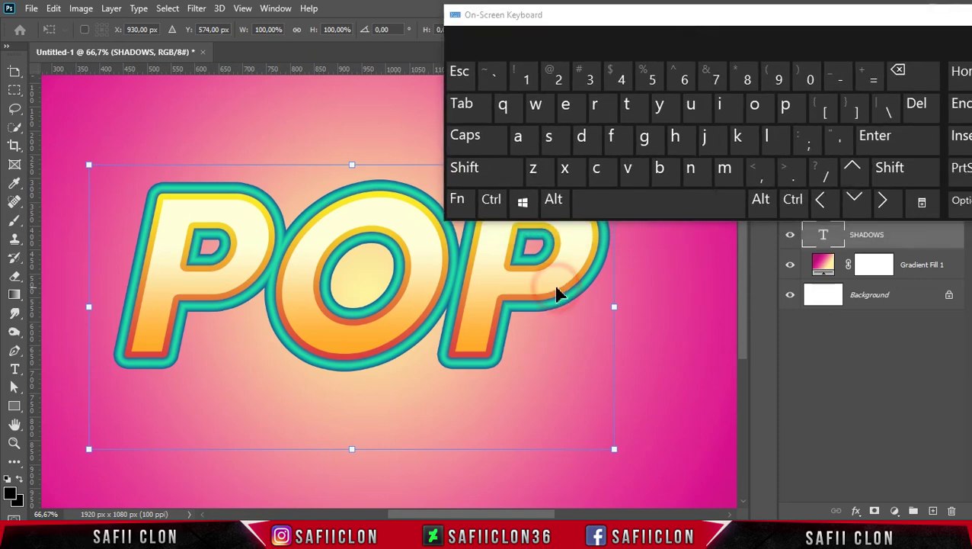
left_click(888, 203)
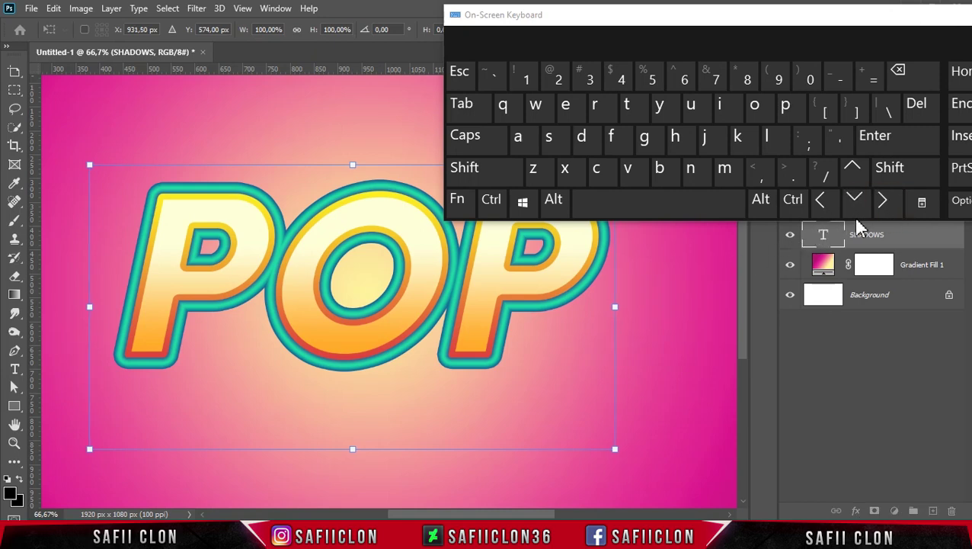
left_click(856, 205)
left_click_drag(913, 21, 629, 147)
left_click(727, 140)
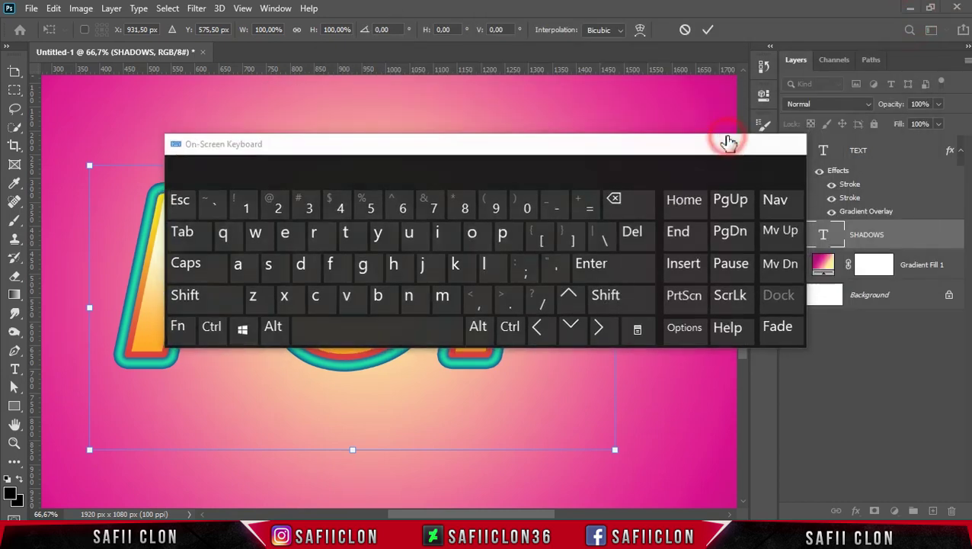
left_click(707, 30)
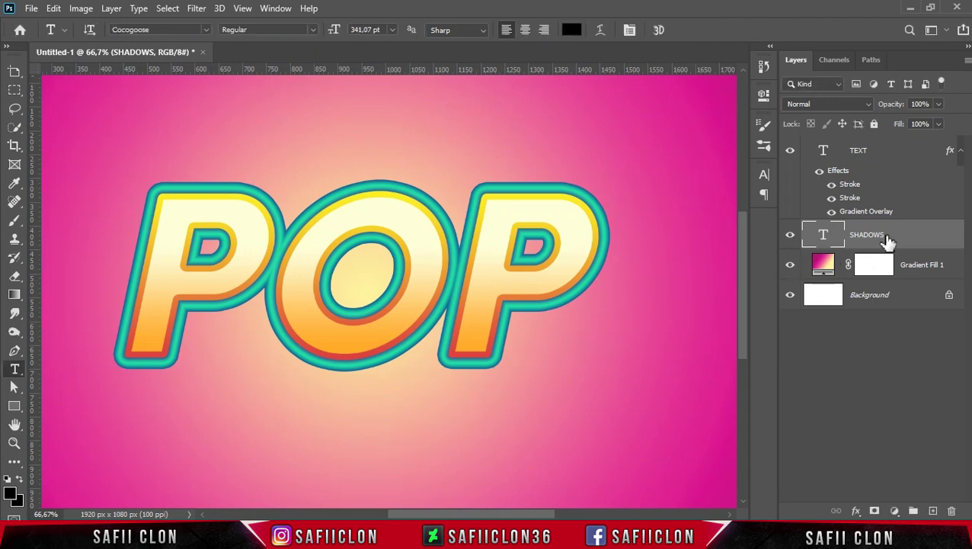
Duplicate the SHADOWS layer with the same transform repeated on each copy until SHADOWS copy 26 exists
left_click(895, 237)
key("ctrl+shift+alt+t")
key("ctrl+shift+alt+t")
key("ctrl+shift+alt+t")
key("ctrl+shift+alt+t")
key("ctrl+shift+alt+t")
key("ctrl+shift+alt+t")
key("ctrl+shift+alt+t")
key("ctrl+shift+alt+t")
key("ctrl+shift+alt+t")
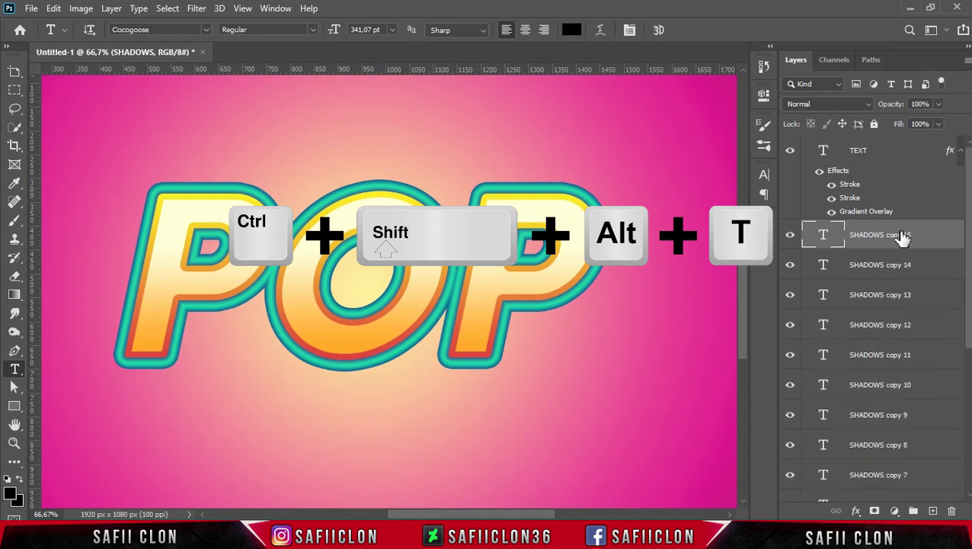
key("ctrl+shift+alt+t")
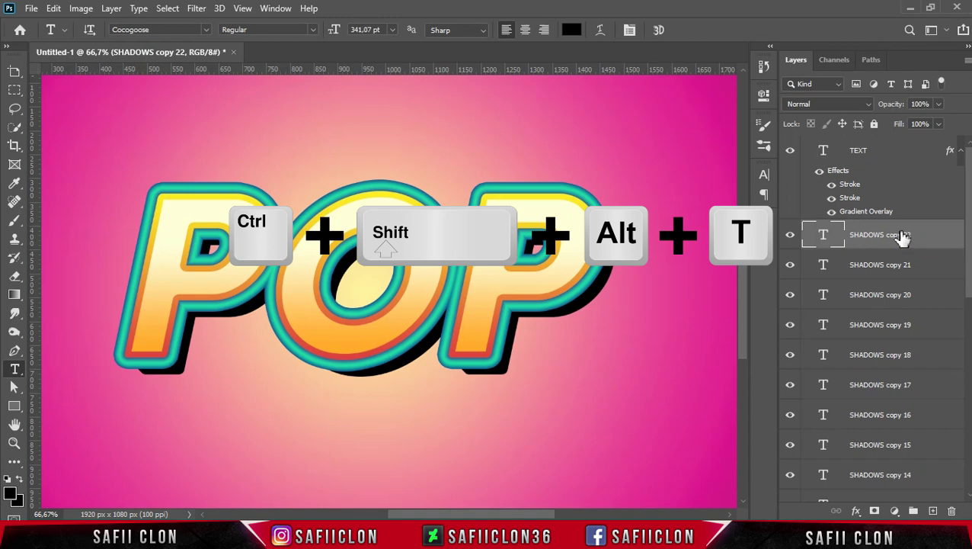
key("ctrl+shift+alt+t")
key("ctrl+shift+alt+t")
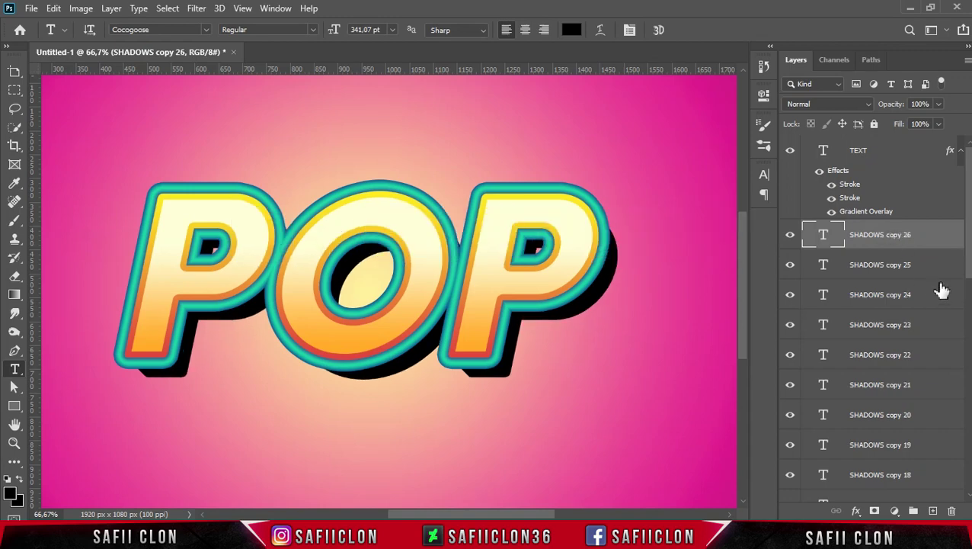
Set the fill of SHADOWS copy 26 to 9% and of SHADOWS copy 25 to 12%
left_click(942, 232)
left_click(938, 124)
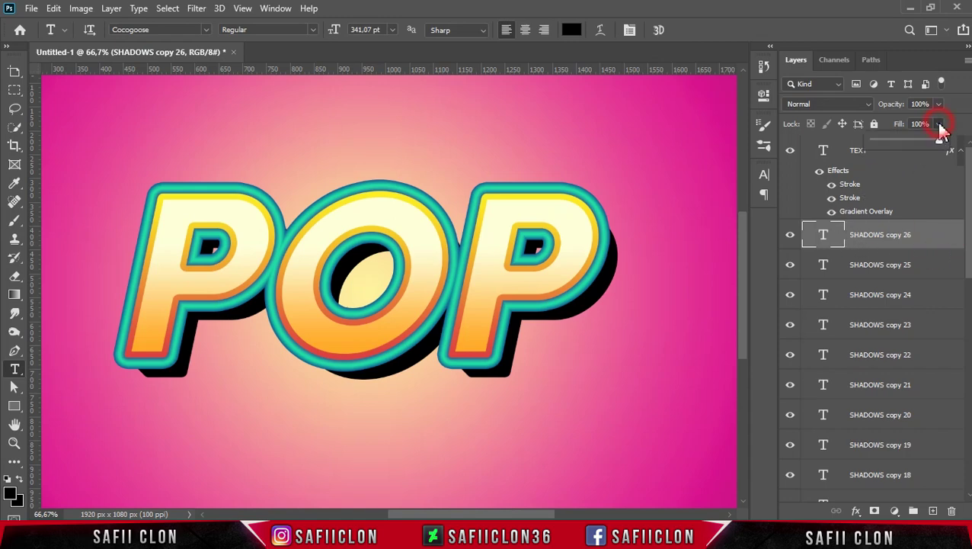
left_click_drag(941, 143, 914, 146)
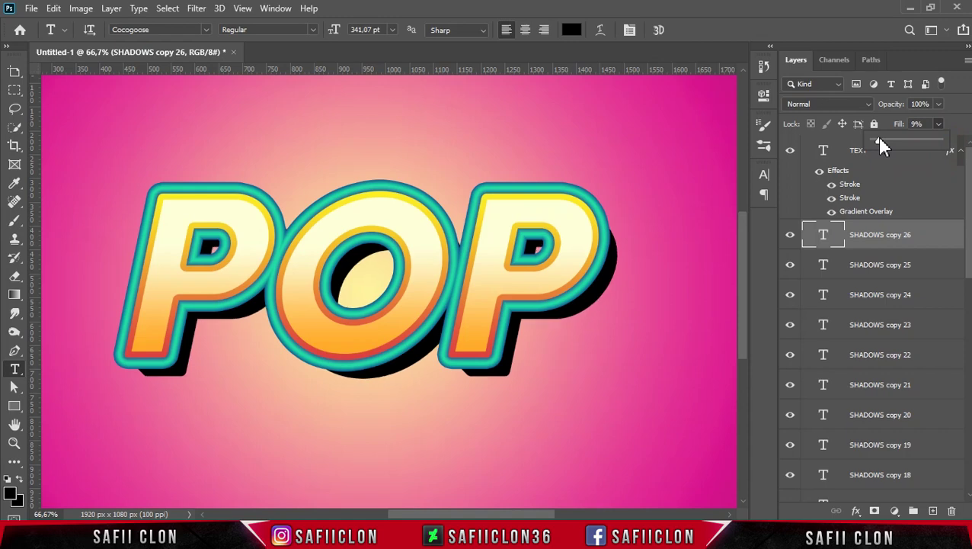
left_click(934, 237)
left_click(922, 268)
left_click(942, 124)
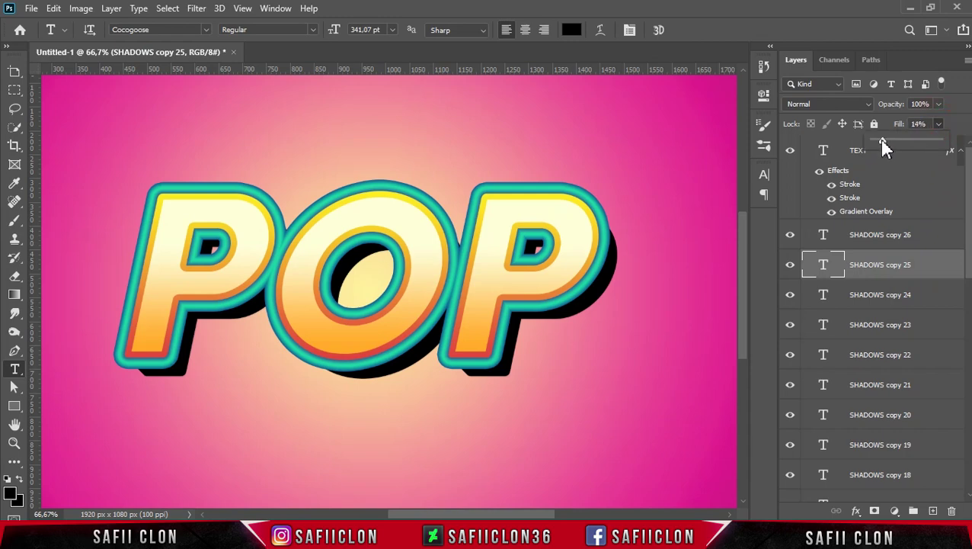
left_click_drag(880, 145, 883, 143)
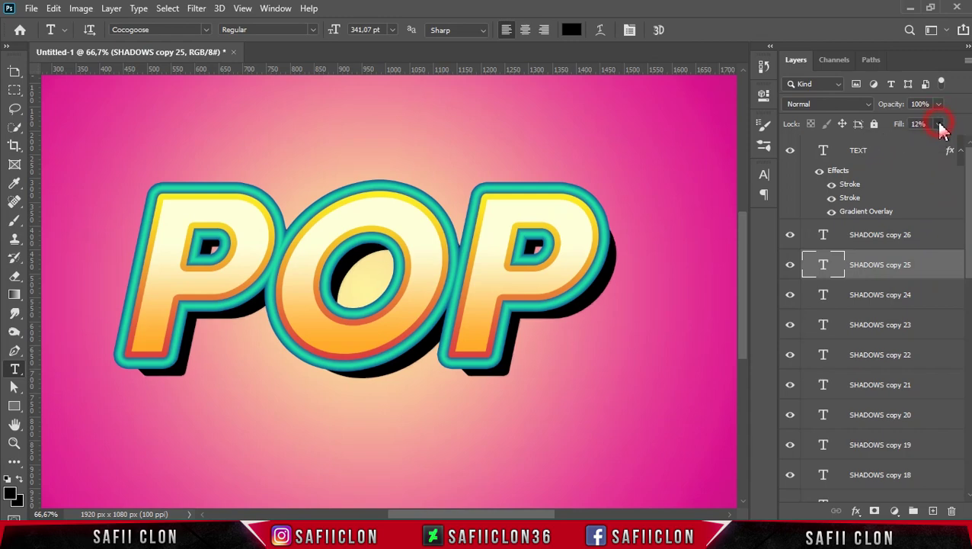
Set the fill of SHADOWS copy 24 to 15% and of SHADOWS copy 23 to 23%
left_click(909, 301)
left_click_drag(941, 124, 888, 134)
left_click(943, 126)
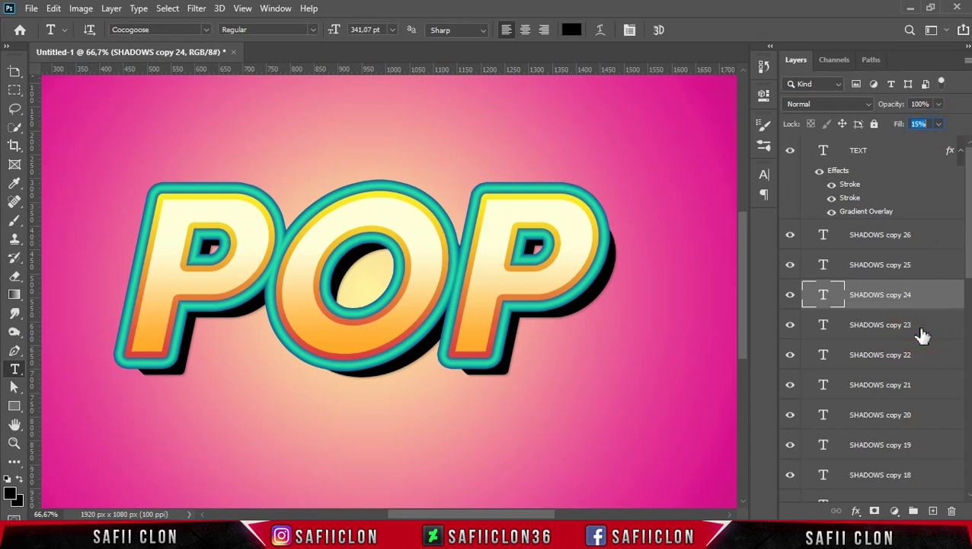
left_click(922, 336)
left_click(942, 125)
left_click_drag(939, 142, 890, 145)
Lower the fill of SHADOWS copy 22 to continue the shadow fade, and set SHADOWS copy 21 to 32% fill
left_click_drag(969, 246, 970, 273)
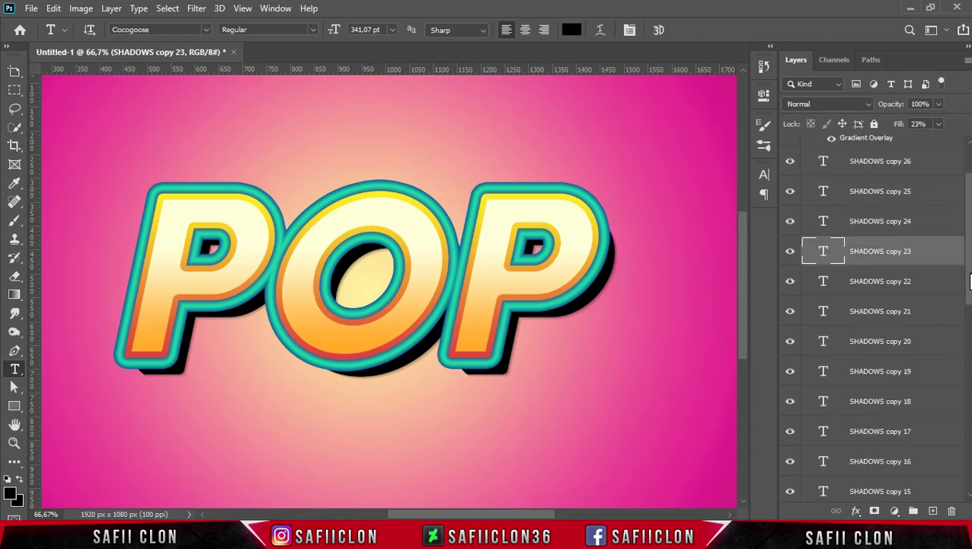
left_click(905, 286)
left_click(939, 124)
left_click_drag(933, 140, 889, 140)
left_click(901, 324)
left_click(902, 320)
left_click(938, 123)
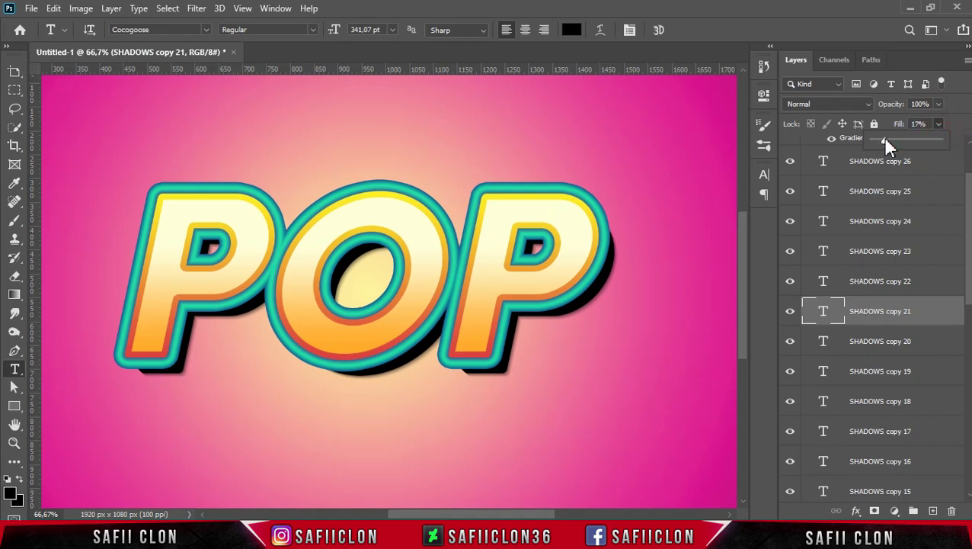
left_click_drag(890, 141, 892, 140)
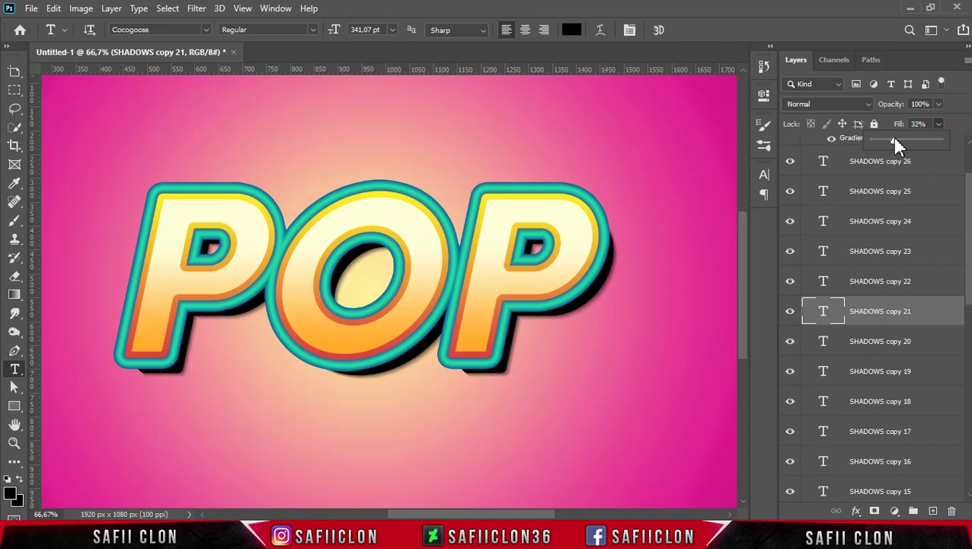
Set the fill of SHADOWS copy 20 to 38% and of SHADOWS copy 19 to 43%
left_click(913, 347)
left_click(916, 349)
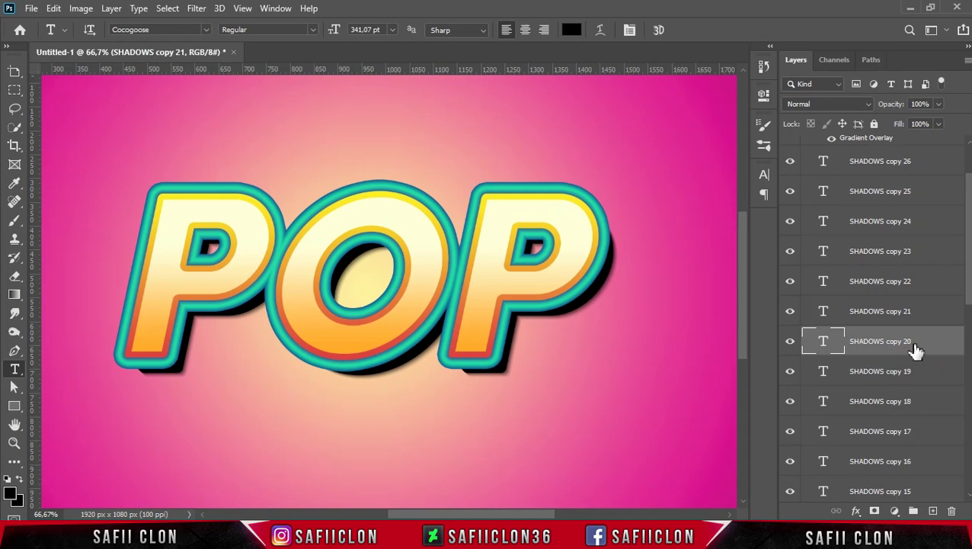
left_click(938, 124)
left_click_drag(943, 140, 900, 140)
left_click(902, 372)
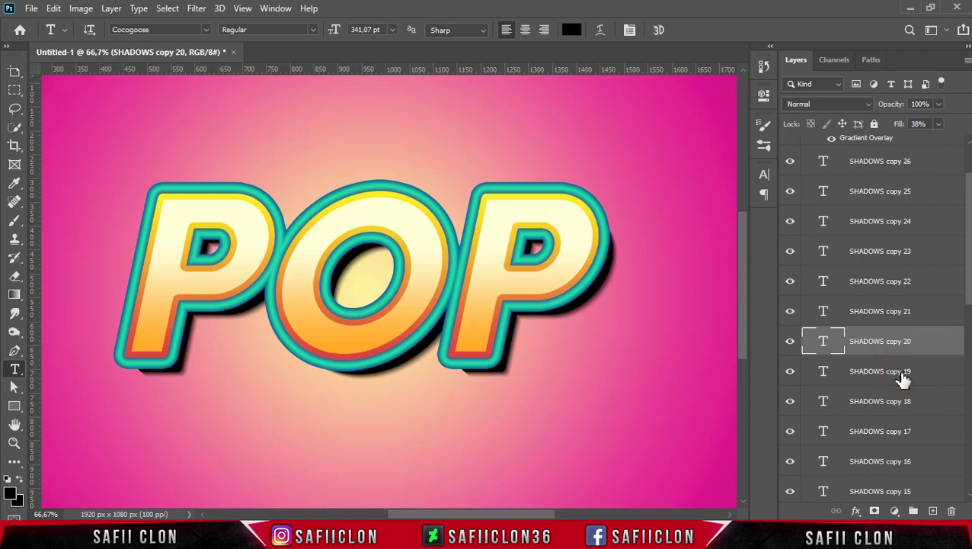
left_click(902, 375)
left_click(939, 124)
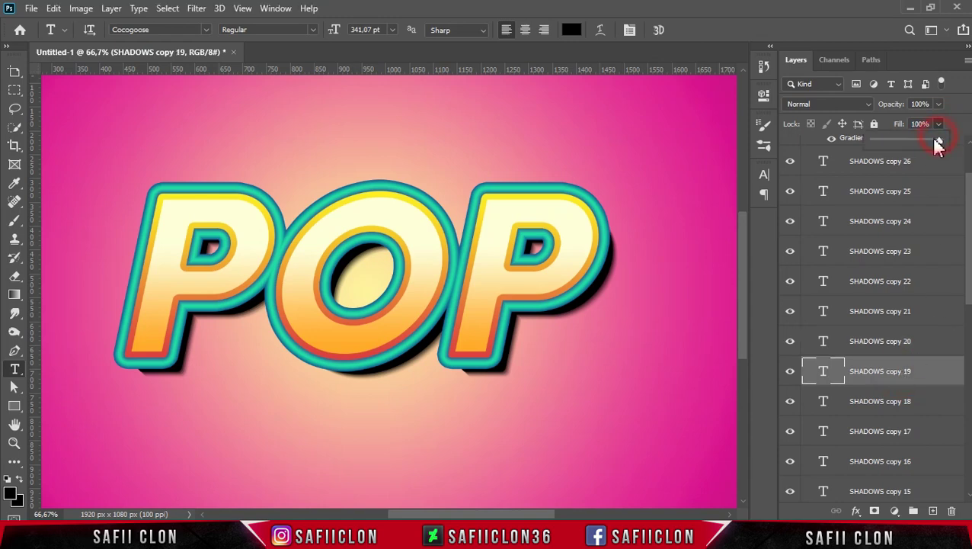
left_click_drag(897, 137, 895, 137)
Set the fill of SHADOWS copy 18 to about 48% and lower the fill of SHADOWS copy 17 to continue the fade
left_click_drag(969, 276, 969, 333)
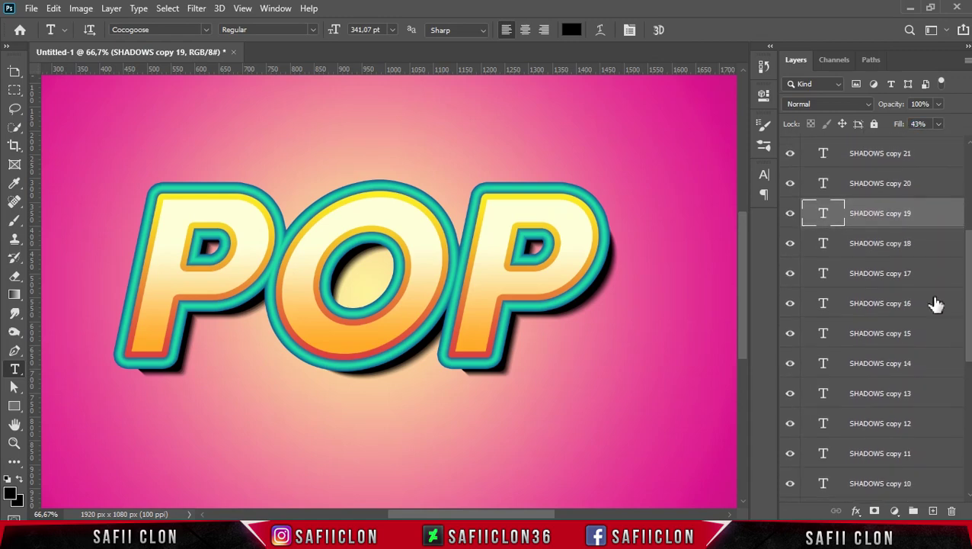
left_click(901, 245)
left_click(939, 123)
left_click_drag(939, 141, 922, 141)
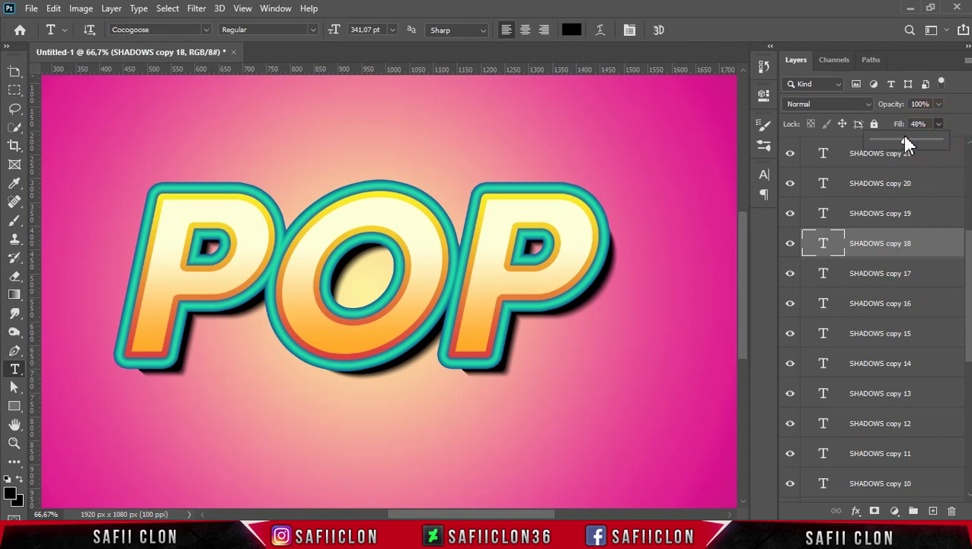
left_click_drag(905, 138, 904, 139)
left_click(916, 279)
left_click(915, 280)
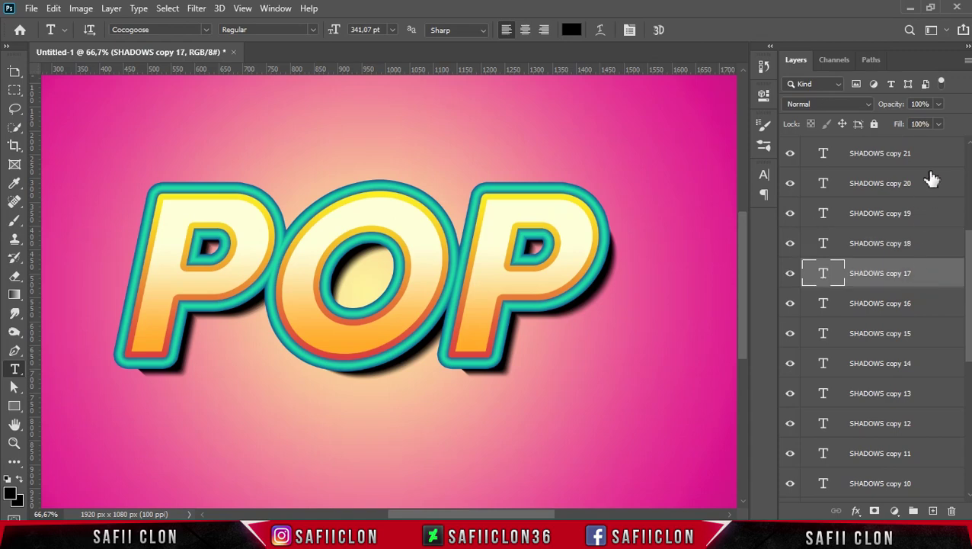
left_click(939, 124)
left_click_drag(939, 141, 922, 139)
Set the fill of SHADOWS copy 16 to 57% and of SHADOWS copy 15 to 70%
left_click(914, 309)
left_click(914, 310)
left_click(939, 124)
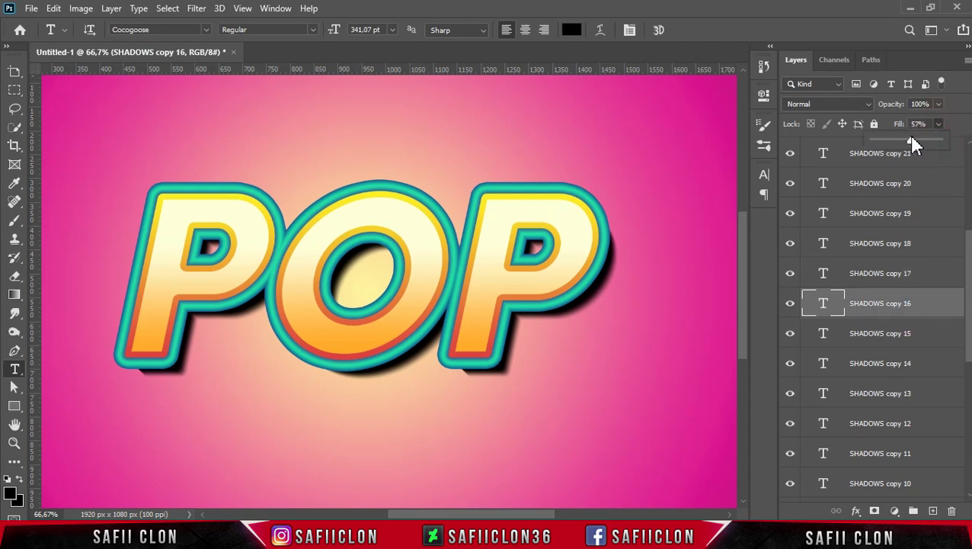
left_click(917, 333)
left_click(916, 333)
left_click(939, 125)
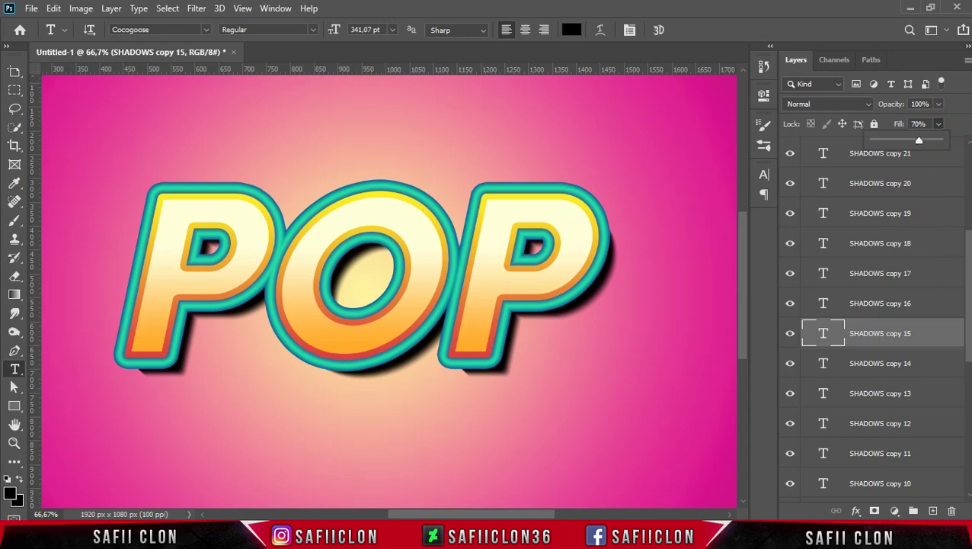
Set the fill of SHADOWS copy 14 to 80% and of SHADOWS copy 13 to 84%
scroll(920, 298, "down", 4)
left_click(899, 215)
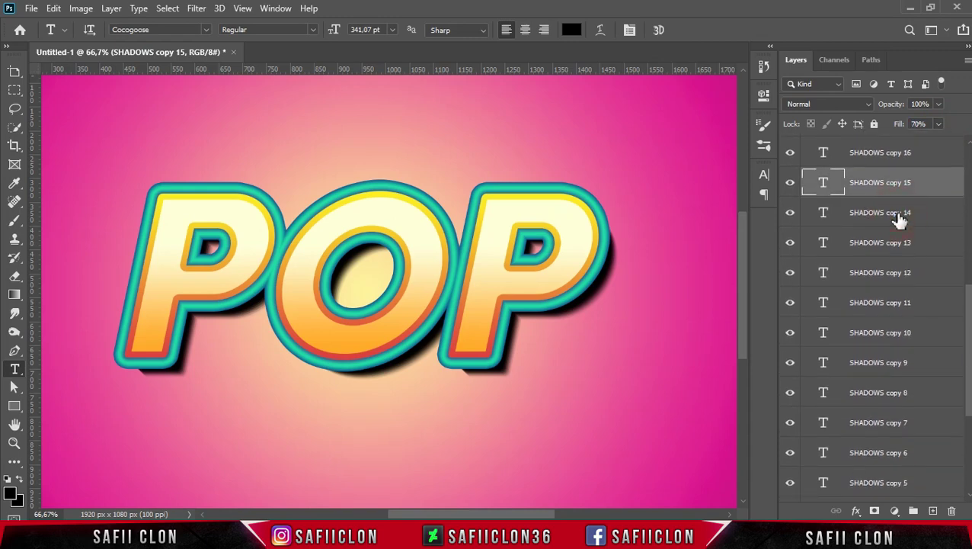
left_click(939, 125)
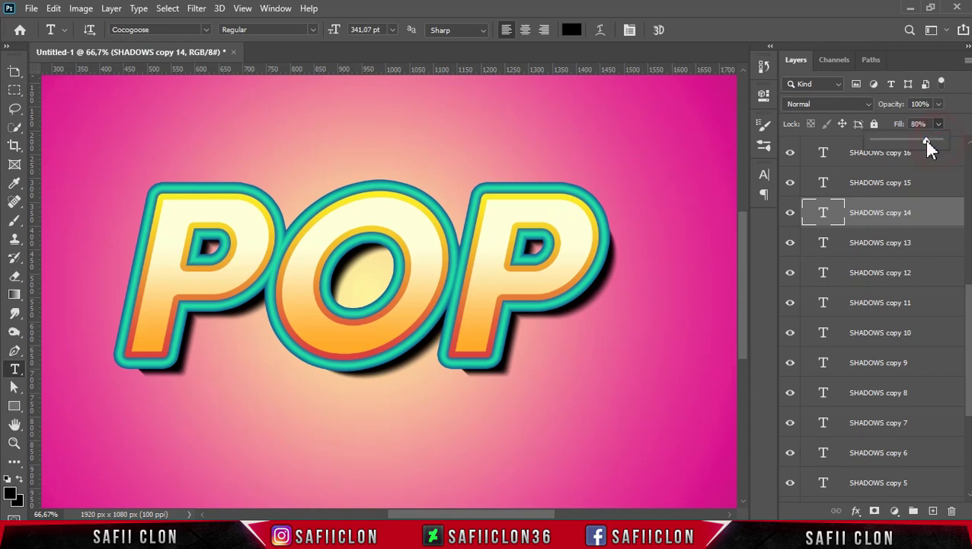
left_click(903, 248)
left_click(939, 125)
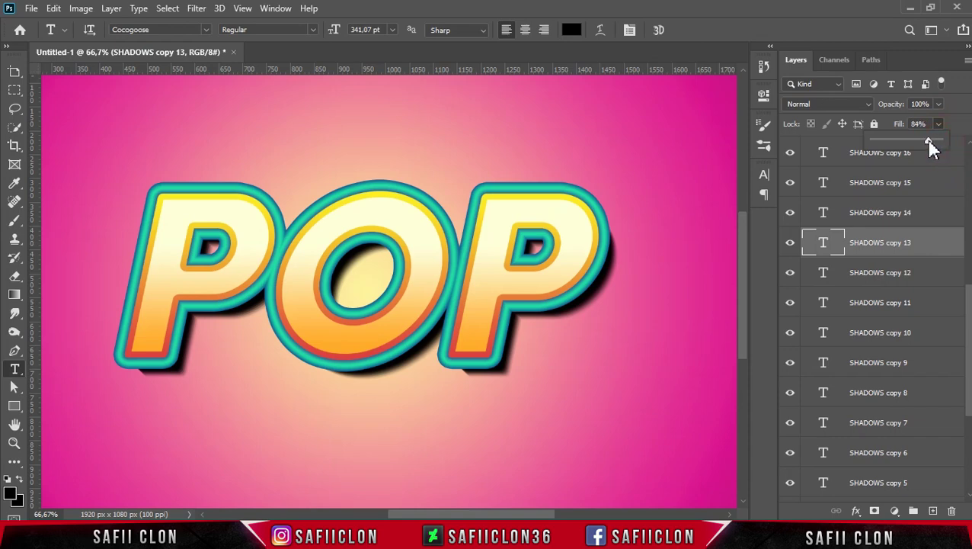
Lower the fill of SHADOWS copy 12 slightly and set the fill of SHADOWS copy 11 to 98%
left_click(920, 272)
left_click(921, 274)
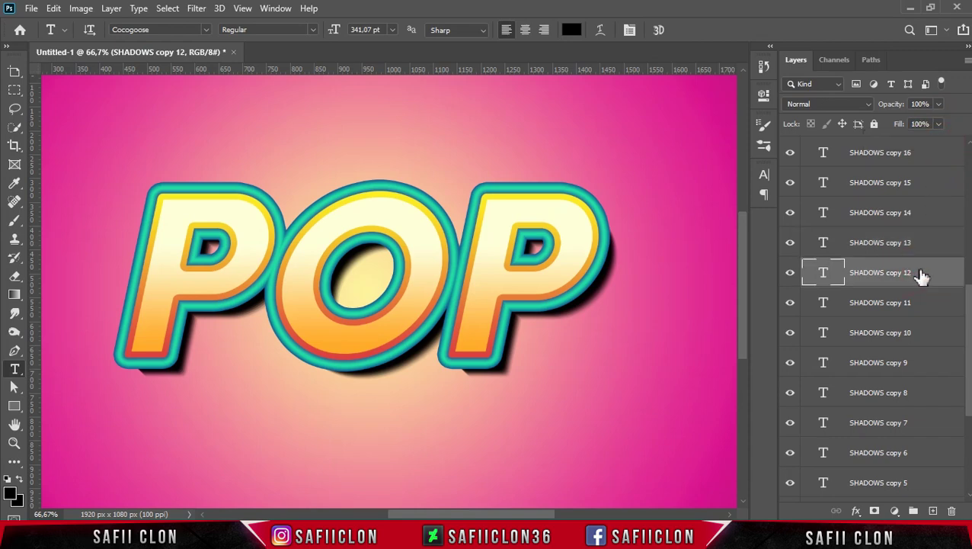
left_click(939, 125)
left_click(907, 309)
left_click(907, 309)
left_click(938, 124)
left_click_drag(932, 142, 937, 144)
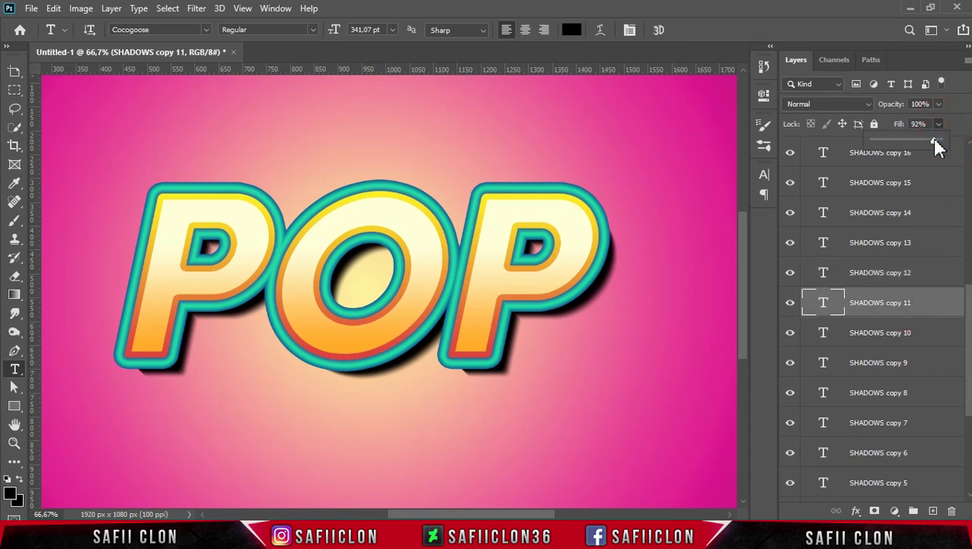
left_click(939, 300)
Group all layers from SHADOWS copy 26 down to SHADOWS and rename the group as SHADOWS
left_click_drag(969, 299, 969, 173)
left_click(937, 204)
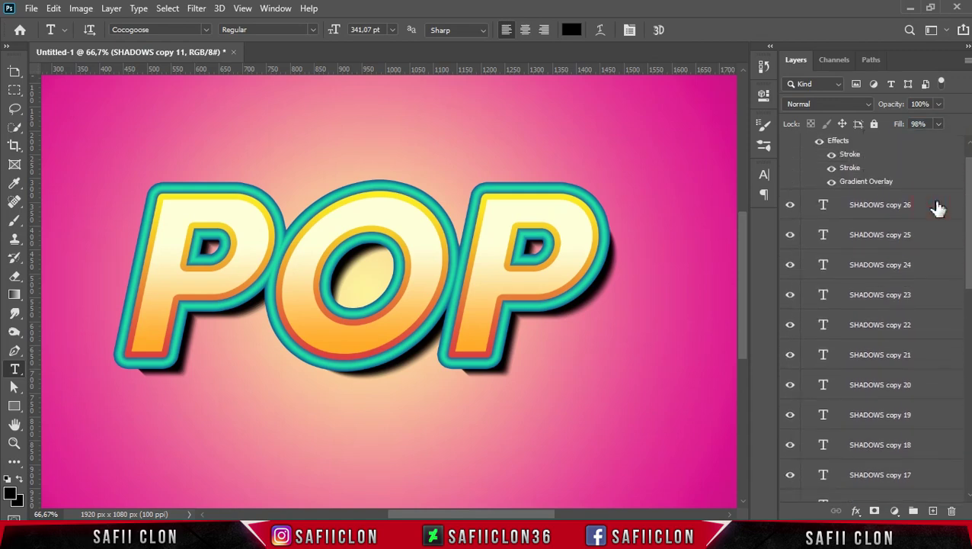
left_click_drag(968, 222, 968, 433)
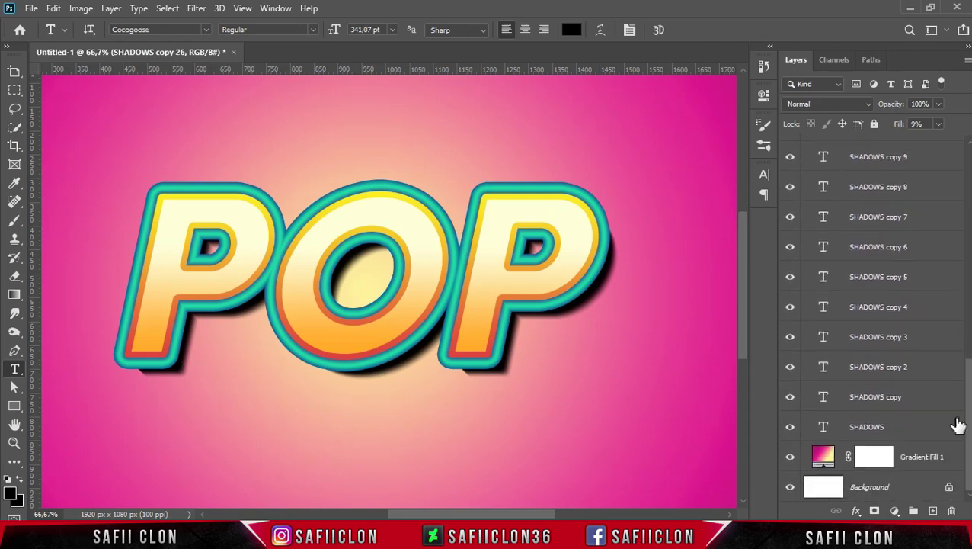
left_click(917, 431, "shift")
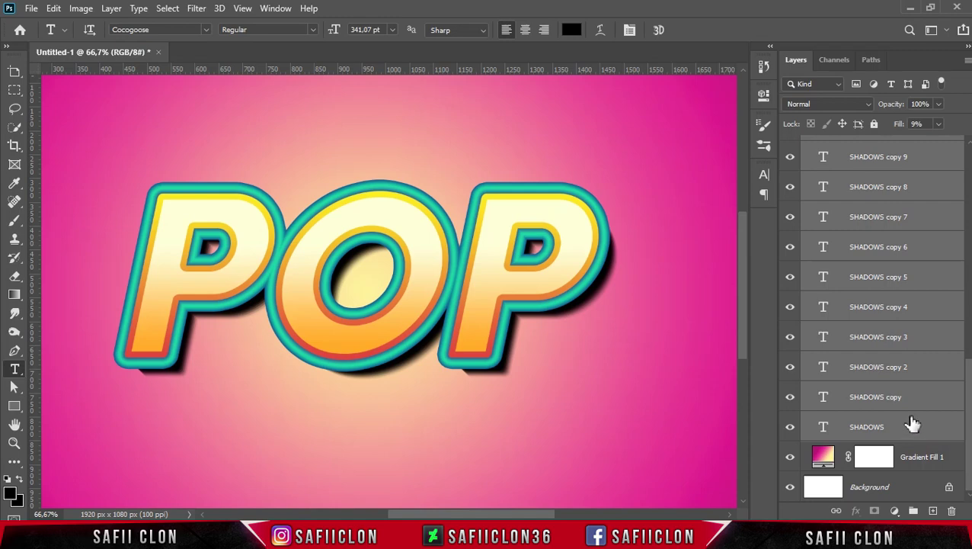
key("ctrl+g")
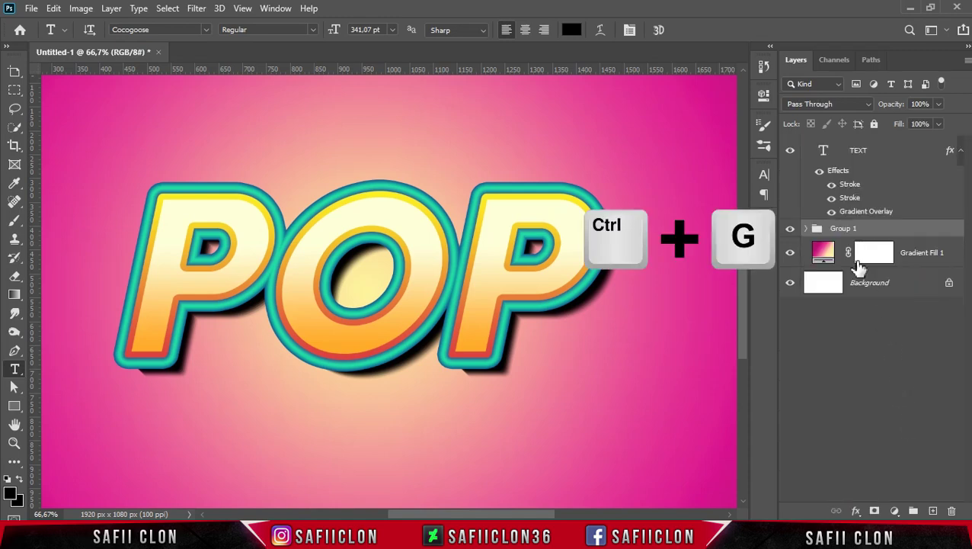
double_click(844, 230)
type("SHADOWS")
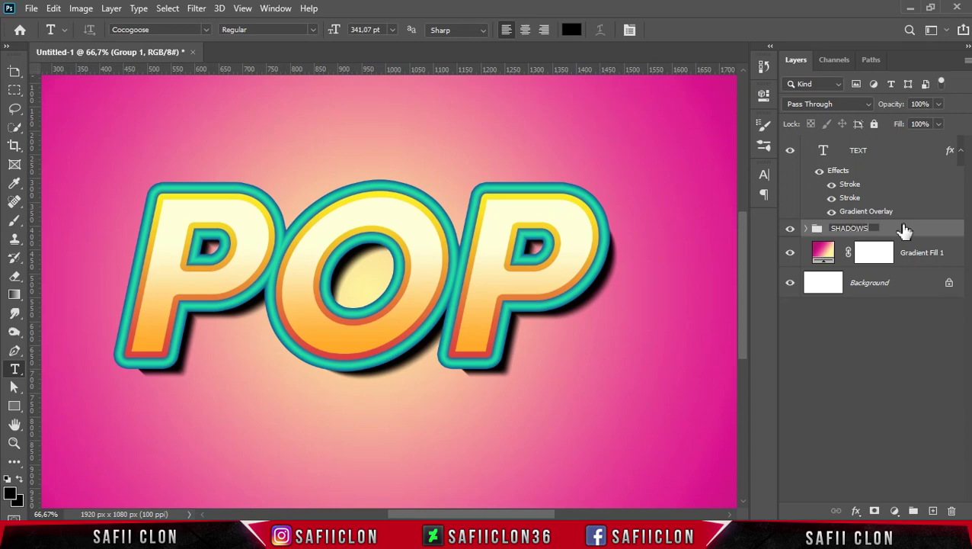
Confirm the SHADOWS group name, and hide and show the group to compare the lettering with and without it
key("Return")
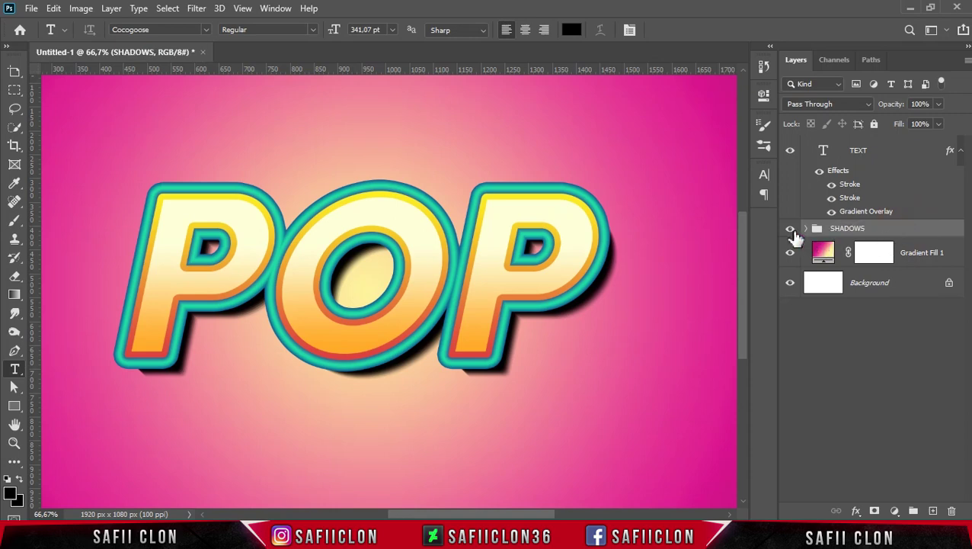
left_click(790, 230)
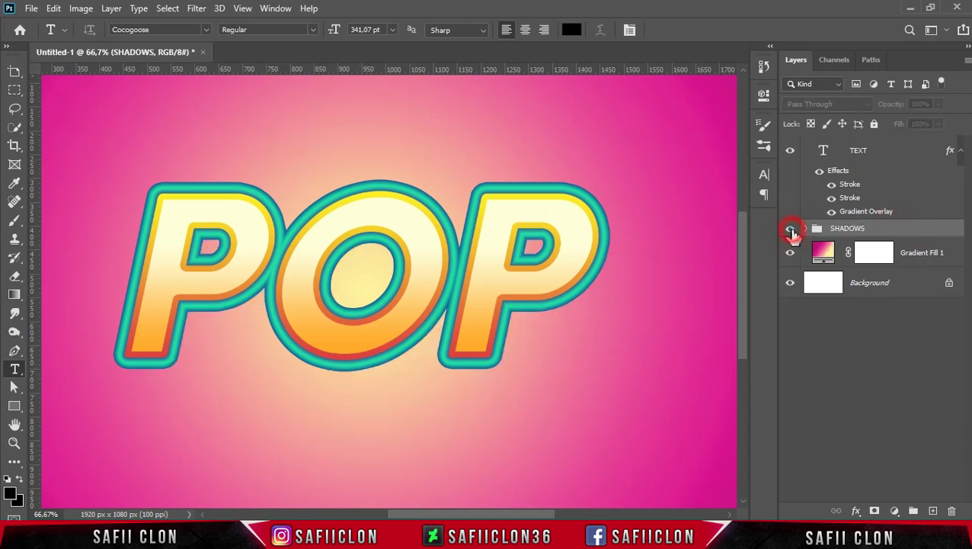
left_click(791, 229)
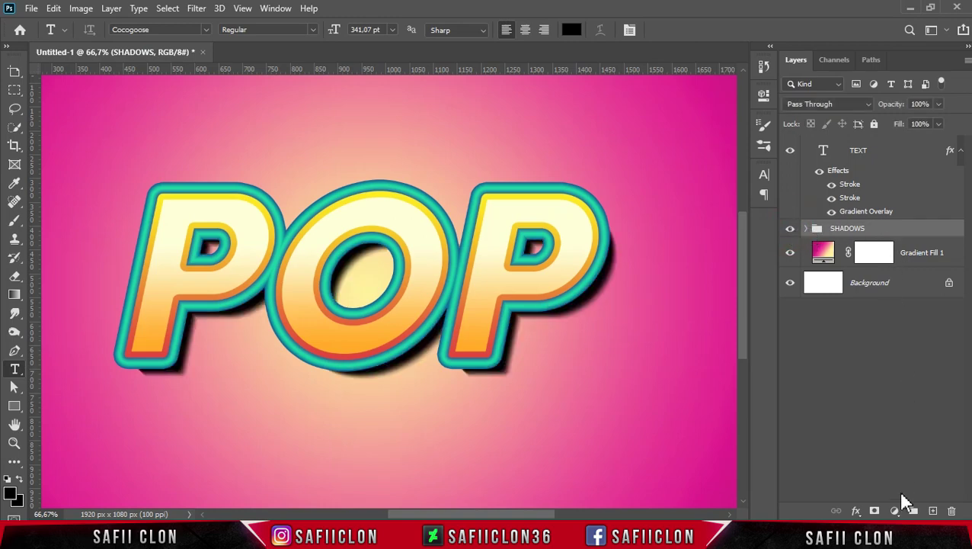
Add a gradient fill layer above the SHADOWS group and base it on the Black, White preset
left_click(896, 511)
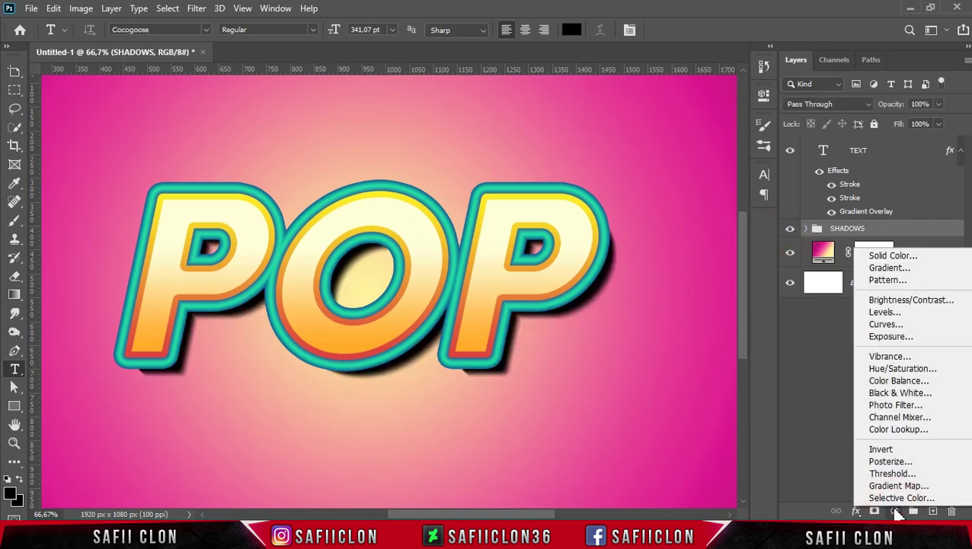
left_click(888, 269)
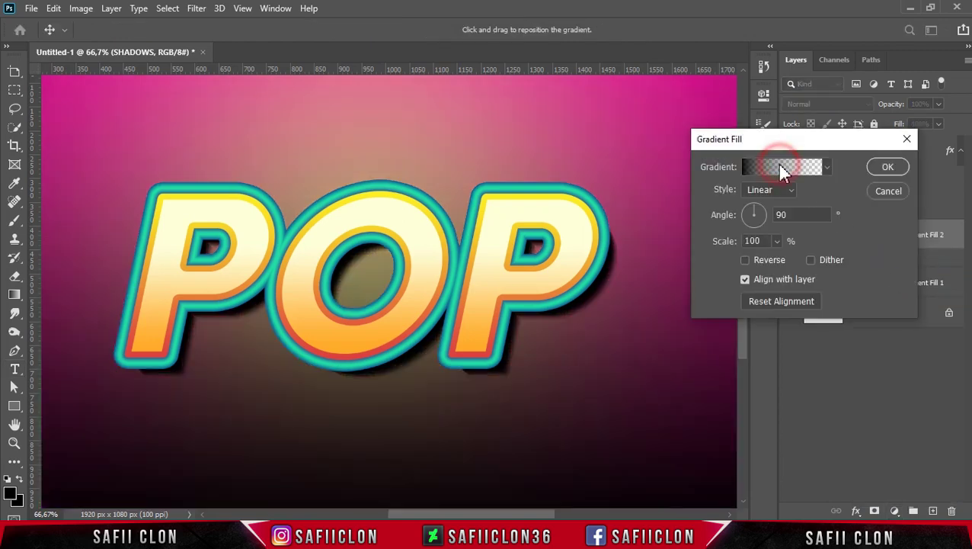
left_click(780, 166)
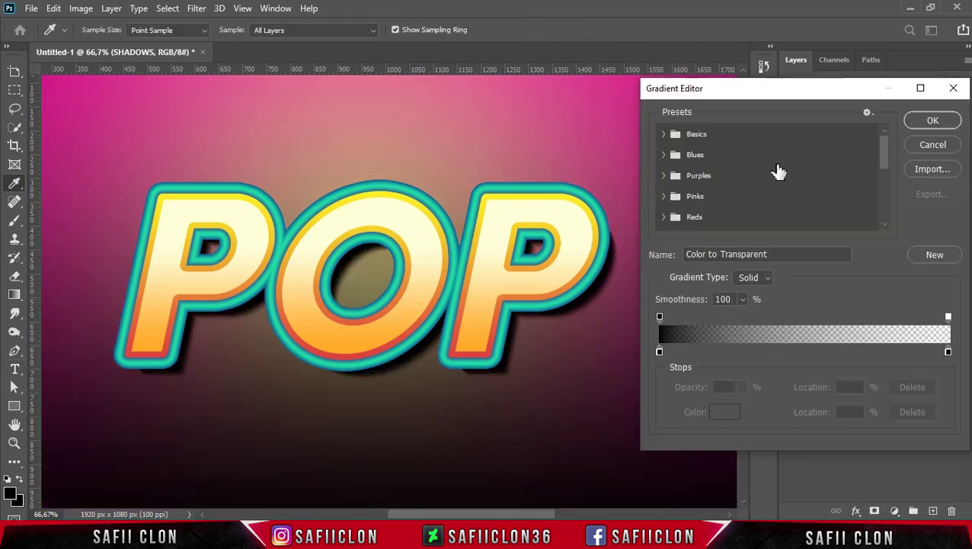
left_click(662, 135)
left_click(725, 155)
Set the color stop at location 0% of the gradient to 21dea4
left_click(659, 352)
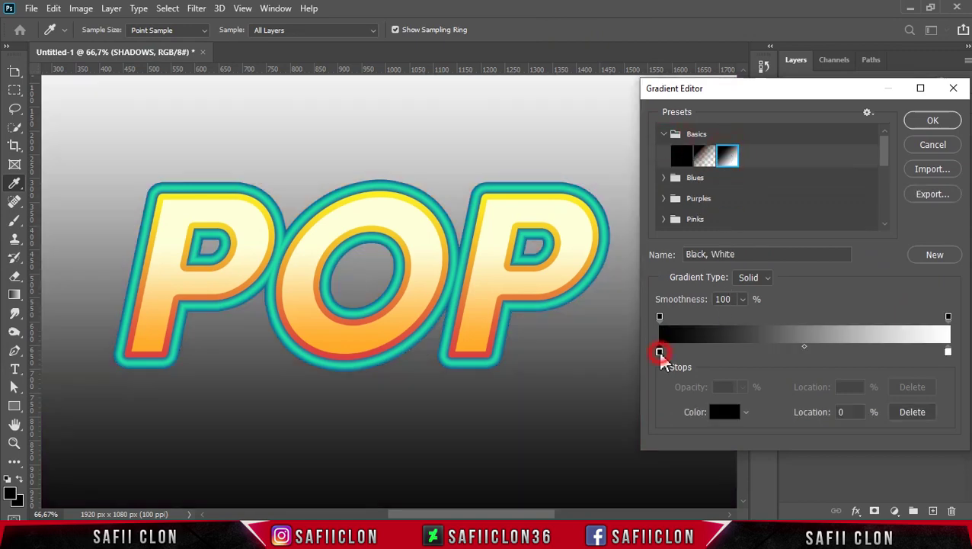
left_click(722, 416)
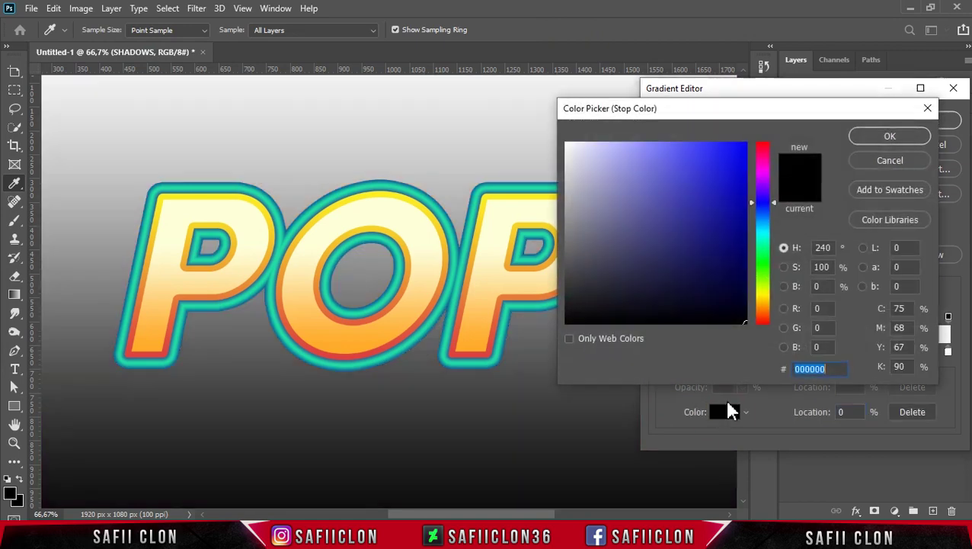
left_click(836, 368)
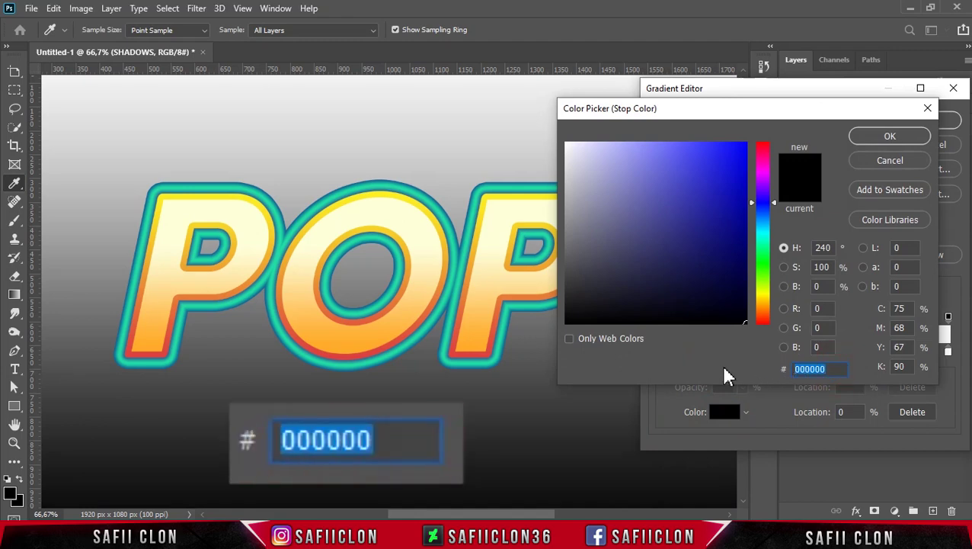
type("21d")
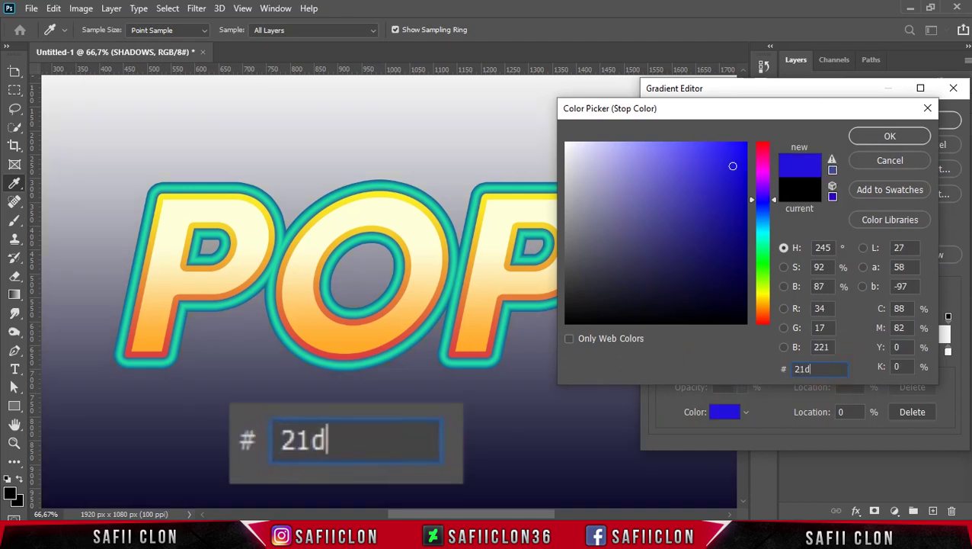
type("ea4")
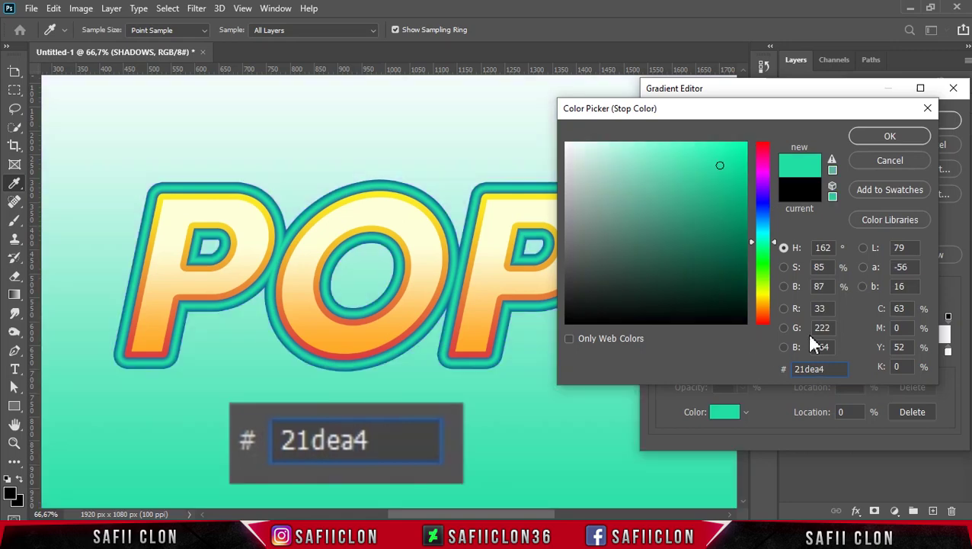
left_click(890, 138)
Set the color stop at location 100% of the gradient to 010a10
left_click(947, 352)
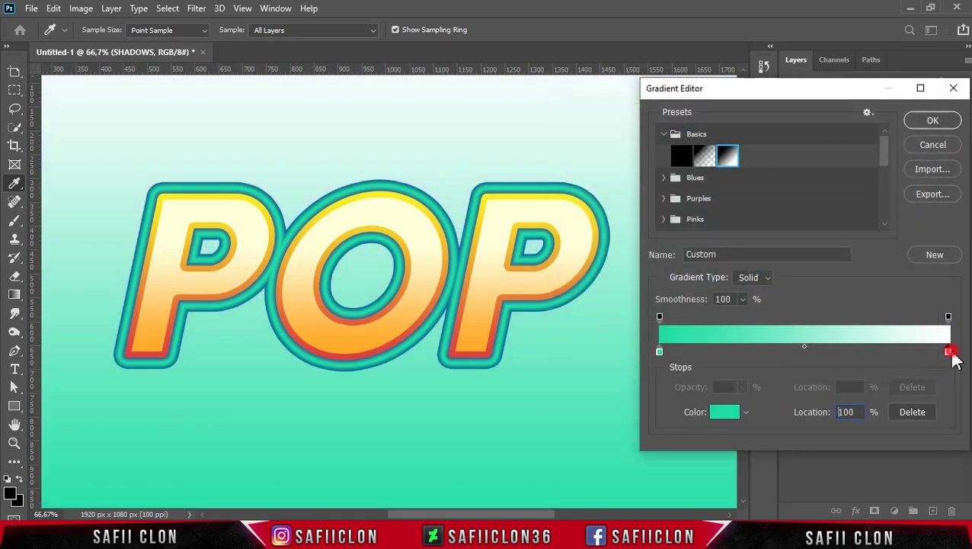
left_click(724, 413)
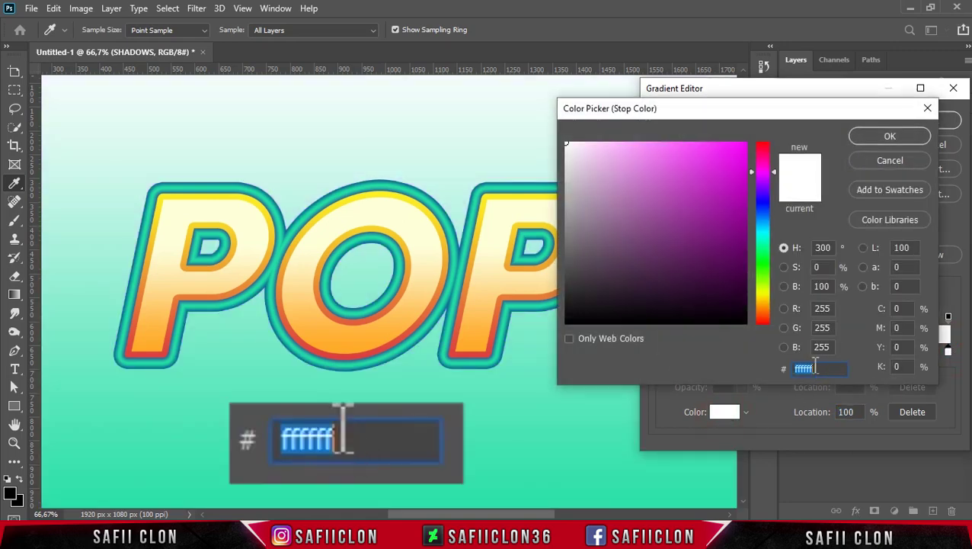
type("0")
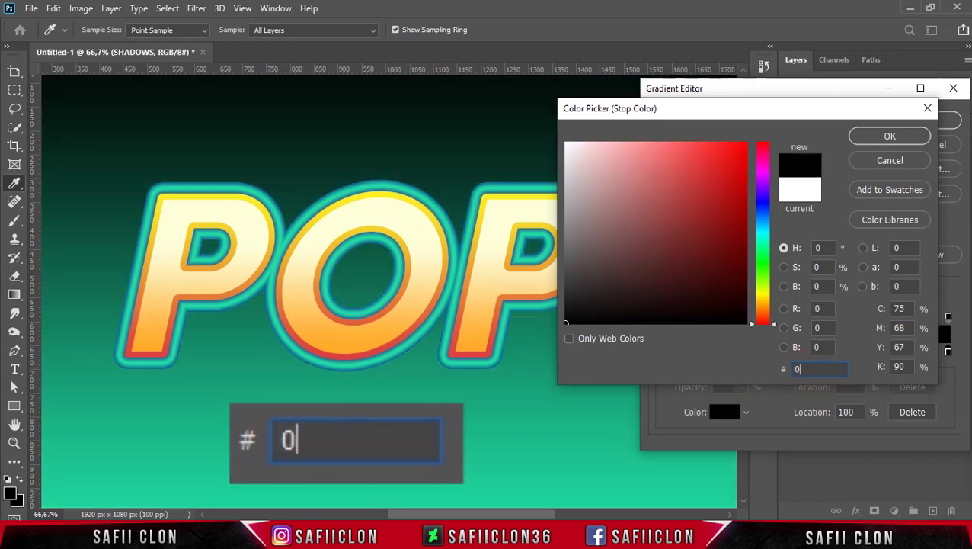
type("10a1")
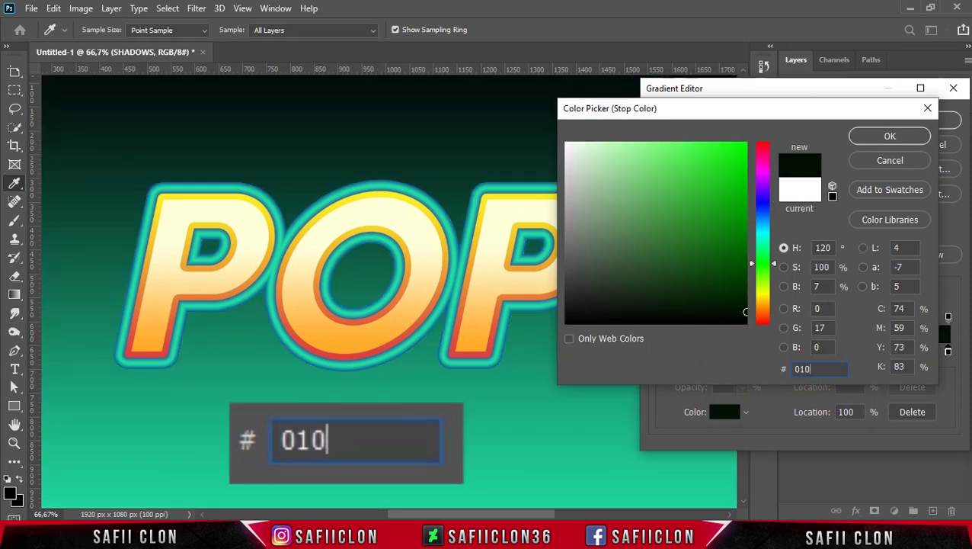
type("0")
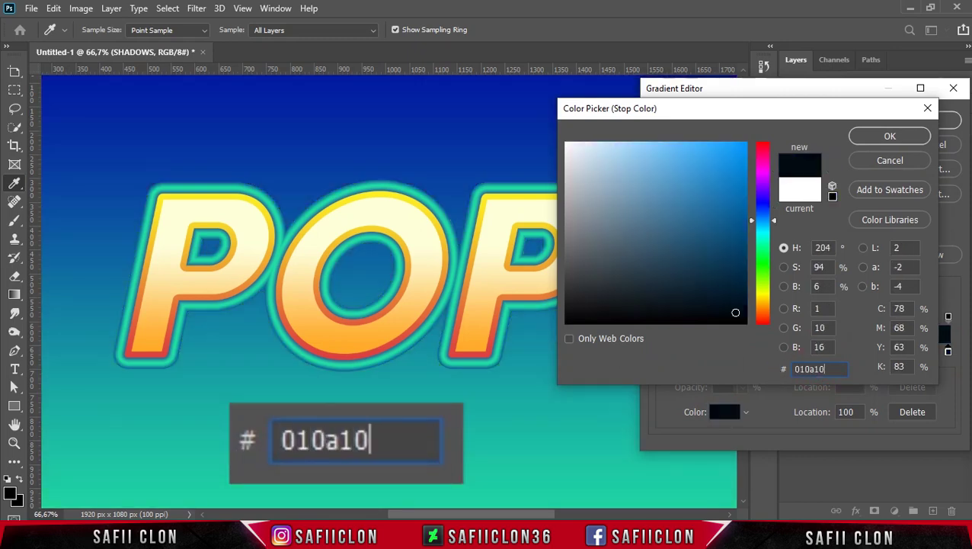
left_click(888, 137)
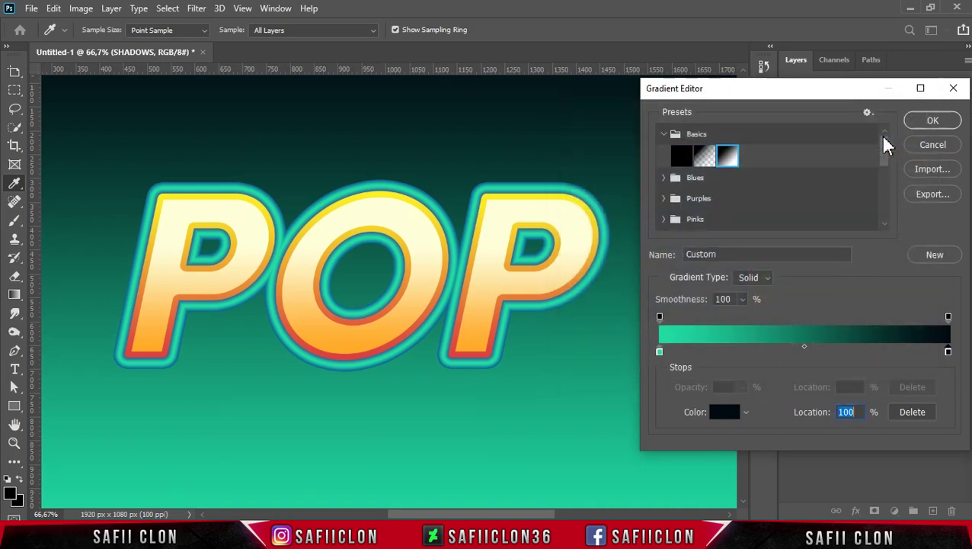
Keep the gradient fill's style Linear, reverse it, and clip the fill layer to the SHADOWS group
left_click(931, 122)
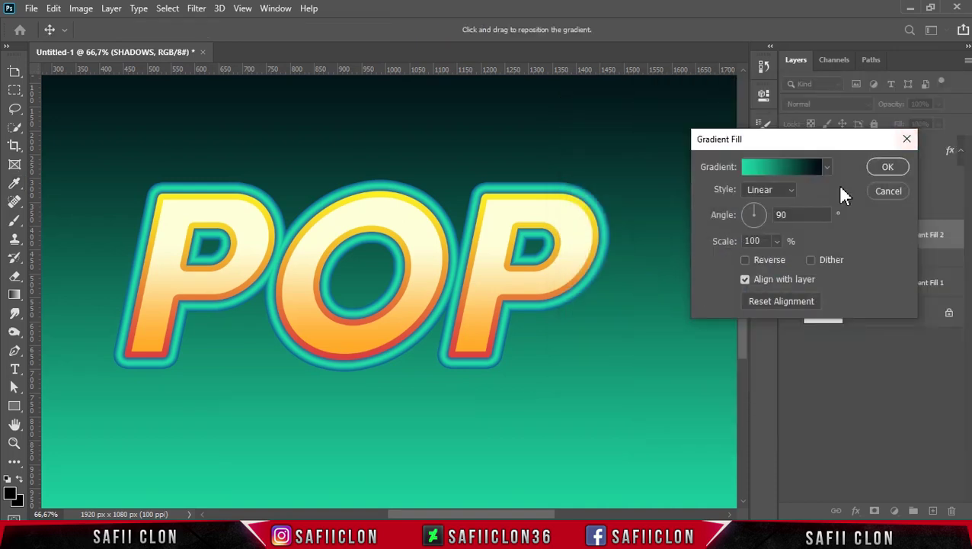
left_click(794, 190)
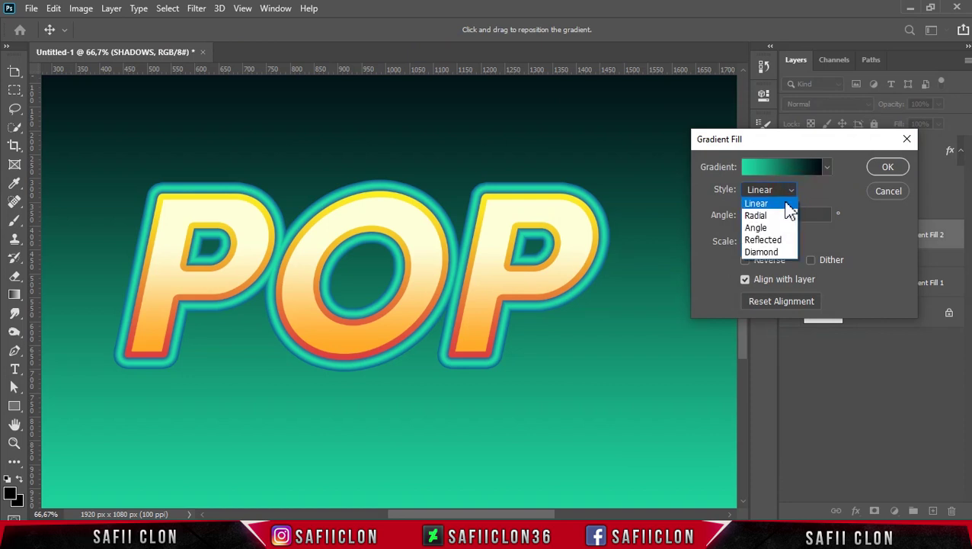
left_click(786, 204)
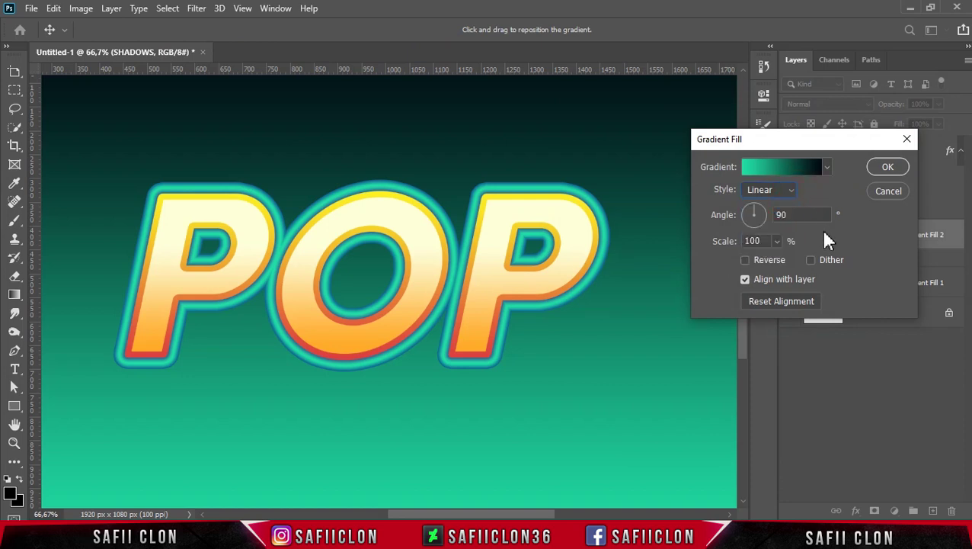
left_click(767, 240)
left_click(745, 261)
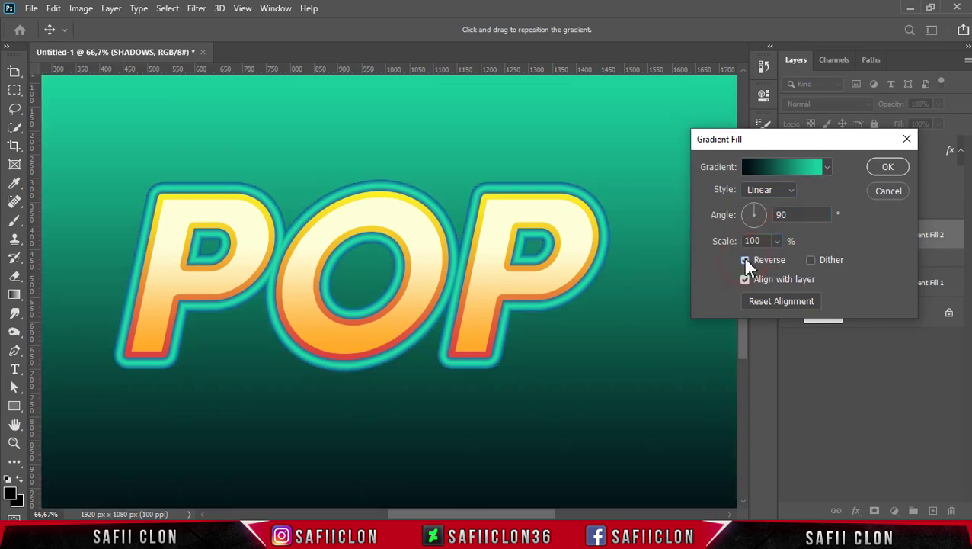
left_click(884, 167)
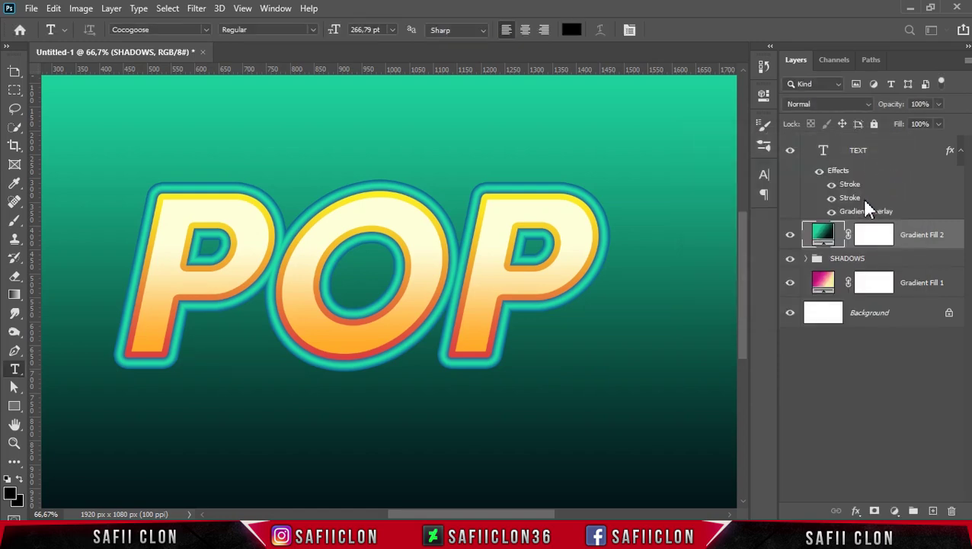
right_click(925, 235)
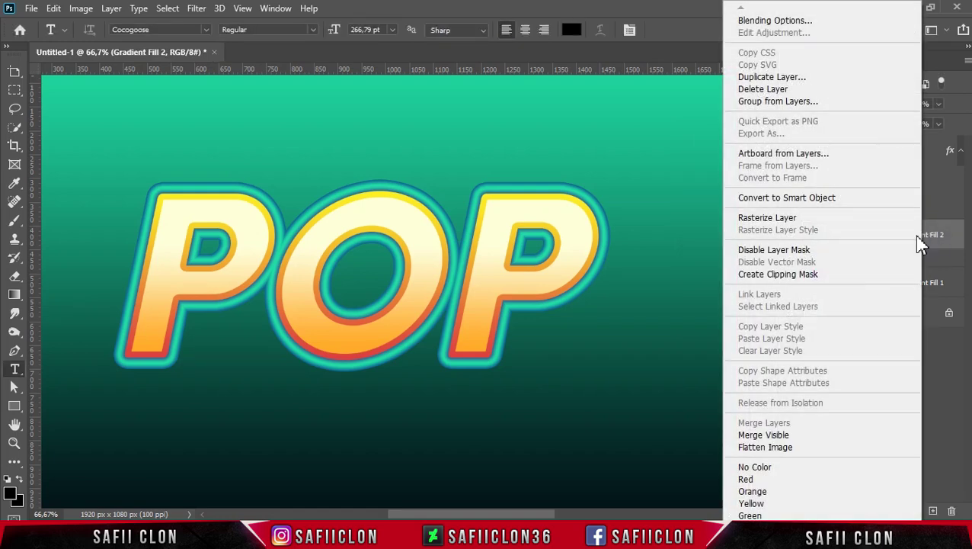
left_click(774, 273)
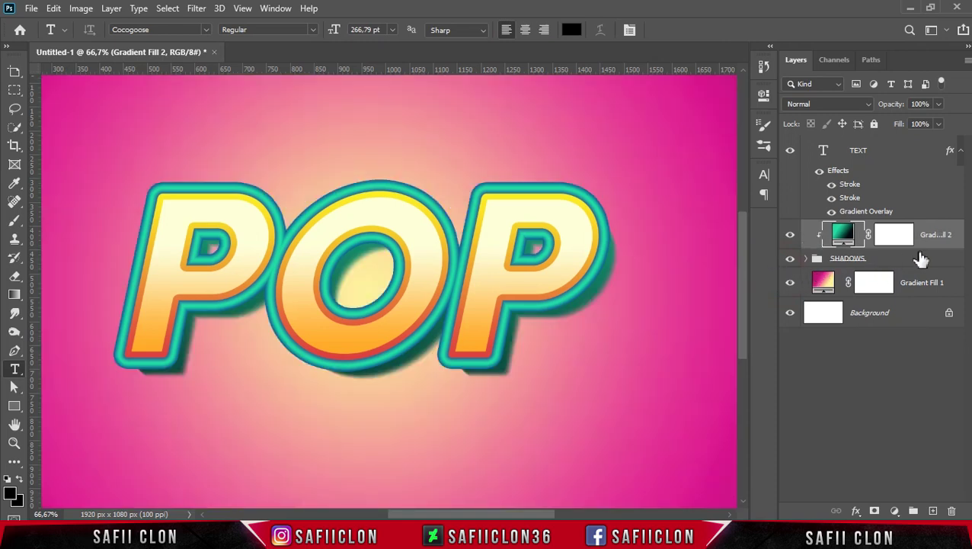
Duplicate the SHADOWS copy 26 text layer inside the SHADOWS group
left_click(806, 260)
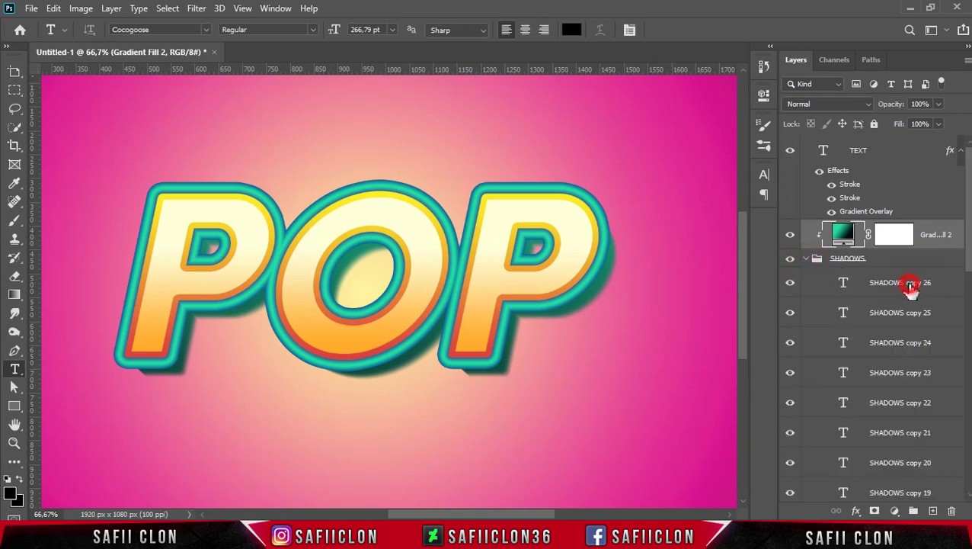
left_click(912, 290)
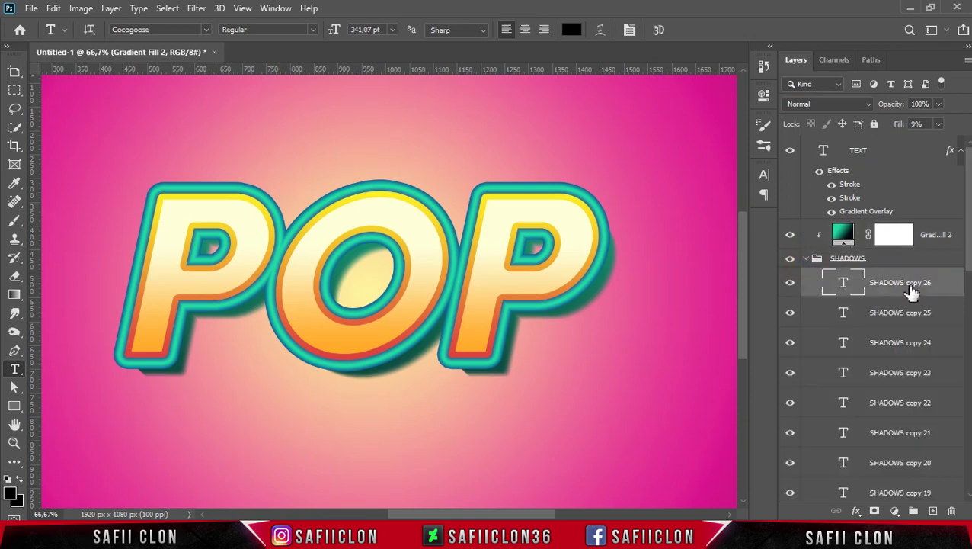
right_click(903, 284)
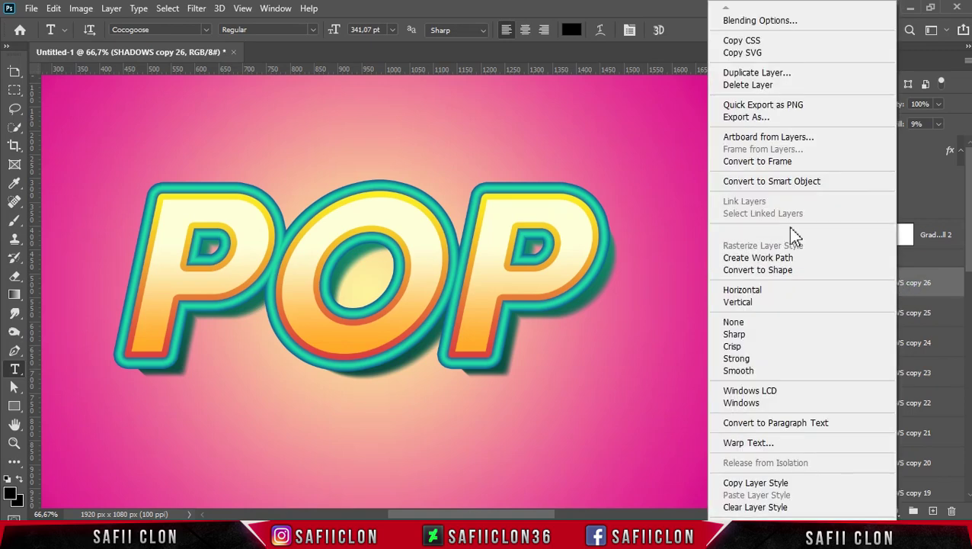
left_click(761, 72)
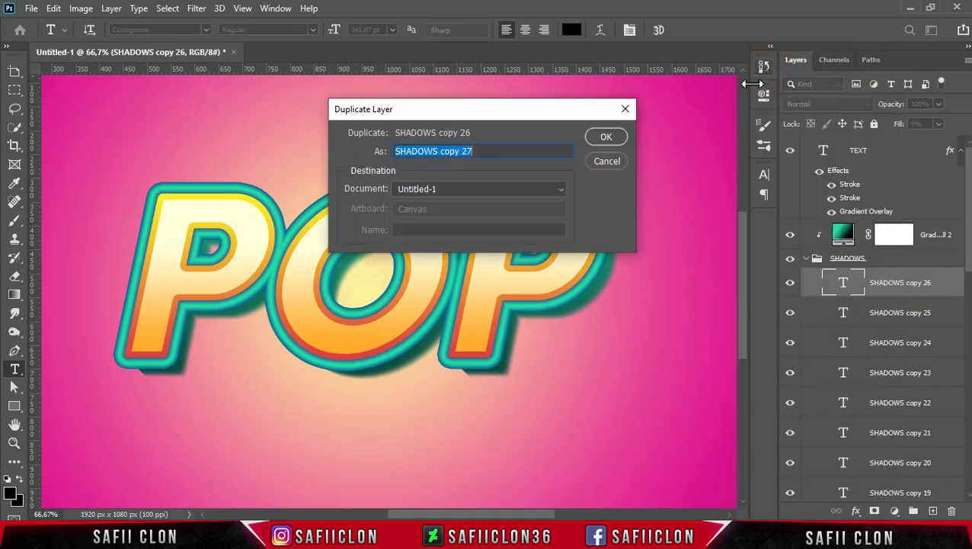
left_click(609, 137)
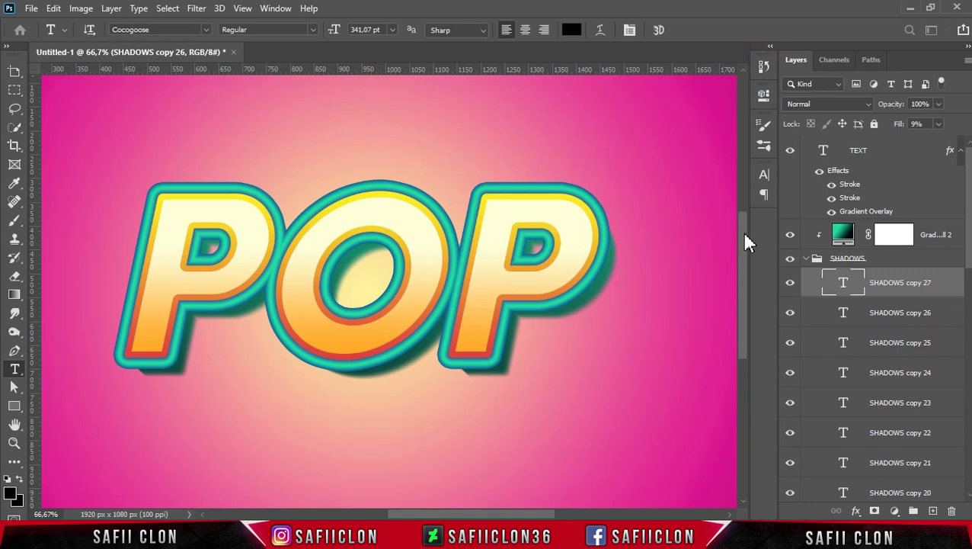
Move the duplicated shadow layer out of the SHADOWS group to directly below it and set its fill to 100%
left_click_drag(929, 282, 916, 214)
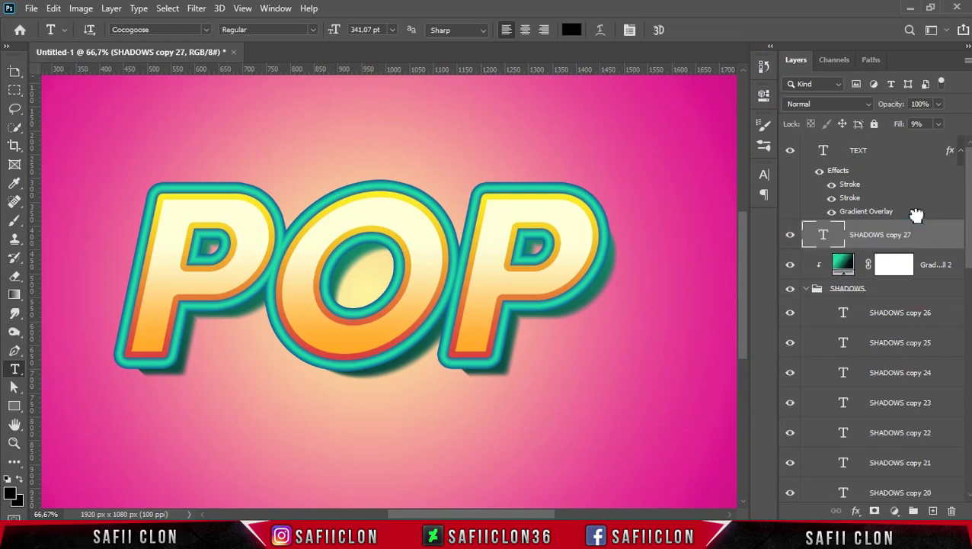
left_click(808, 289)
left_click_drag(890, 241, 897, 294)
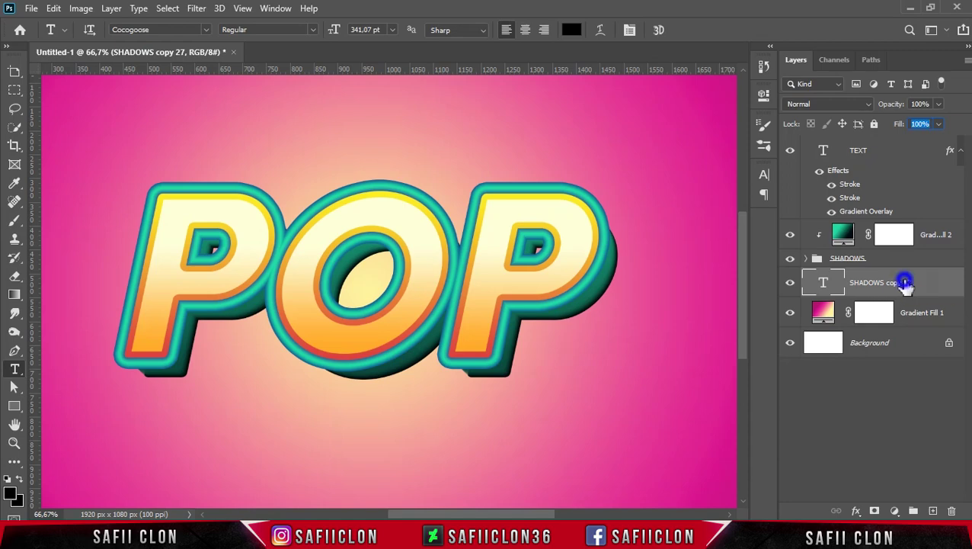
Add a drop shadow to the SHADOWS copy 27 layer with Normal blend mode and color 0f8460
right_click(905, 283)
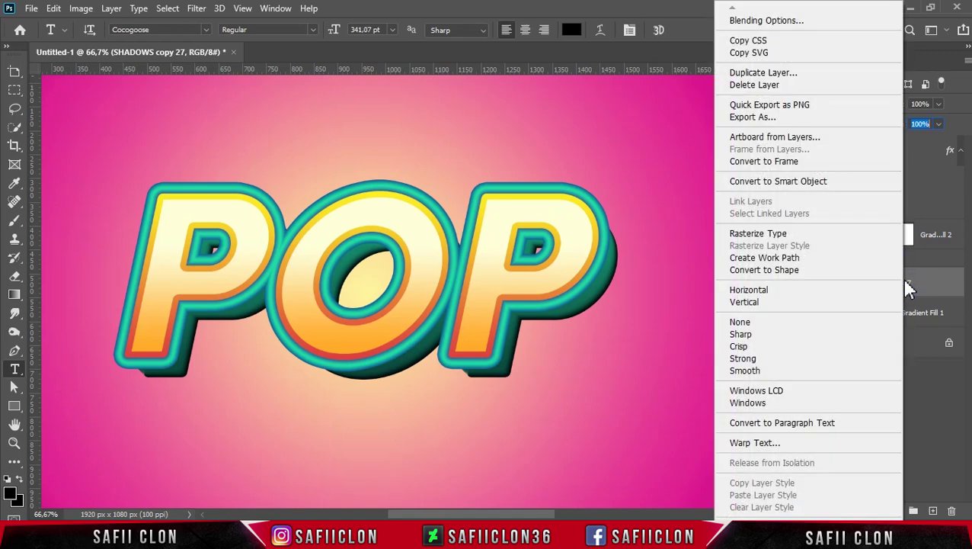
left_click(768, 22)
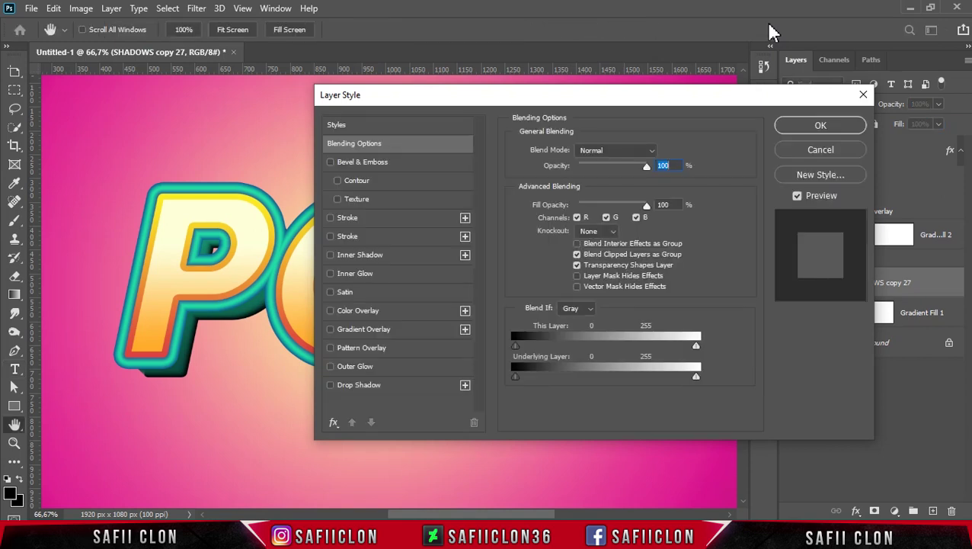
left_click_drag(580, 92, 774, 78)
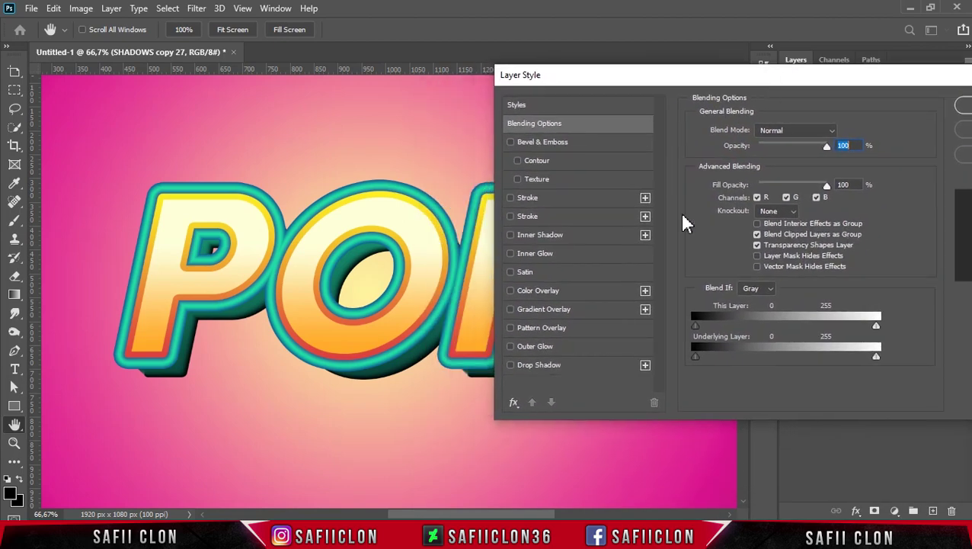
left_click(546, 365)
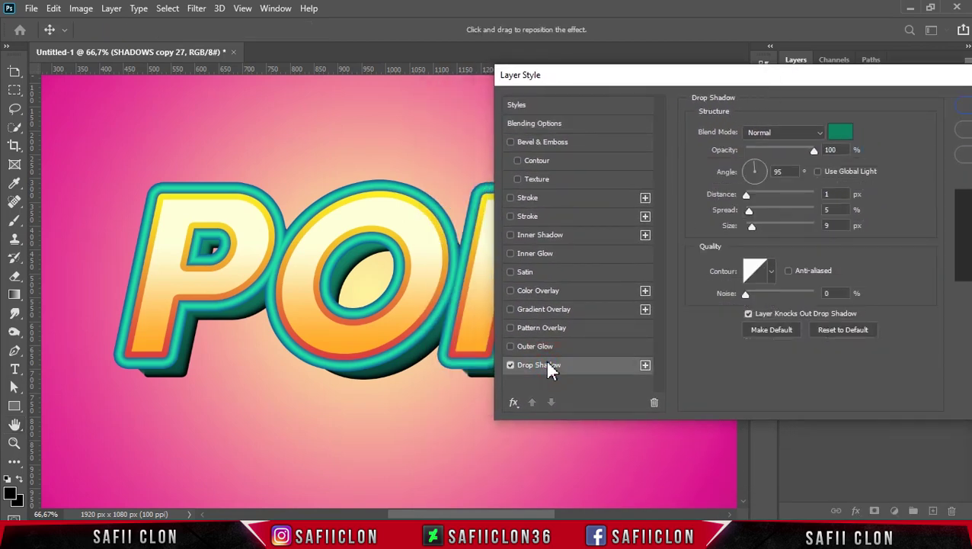
left_click(809, 143)
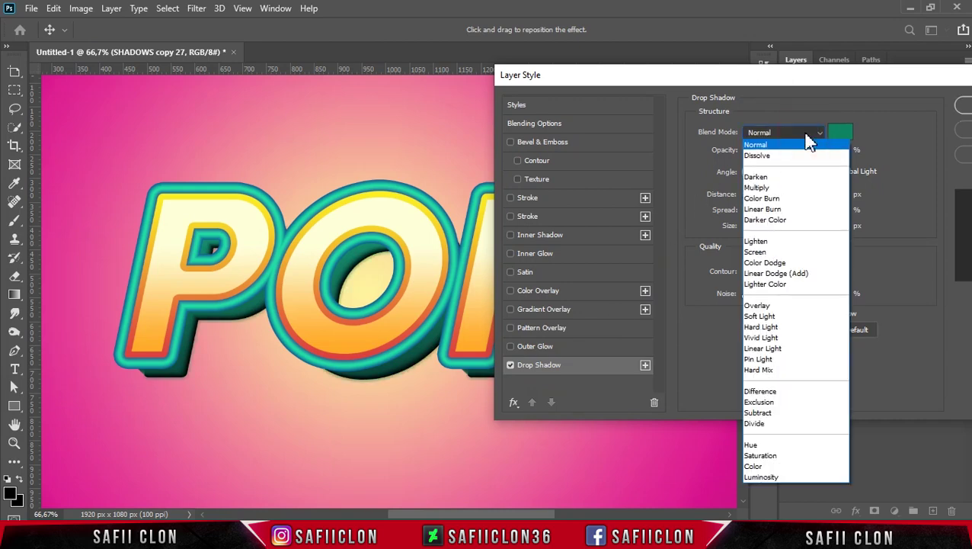
left_click(797, 150)
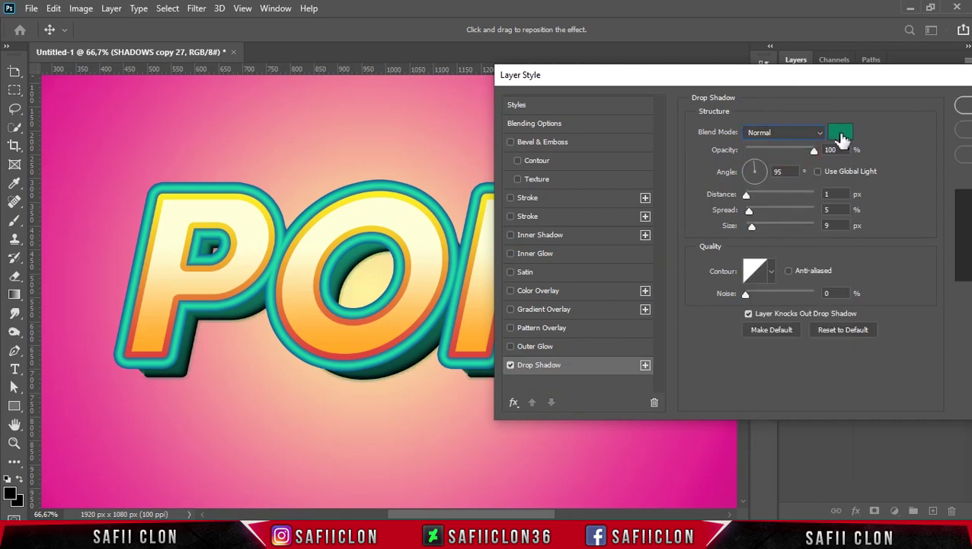
left_click(841, 135)
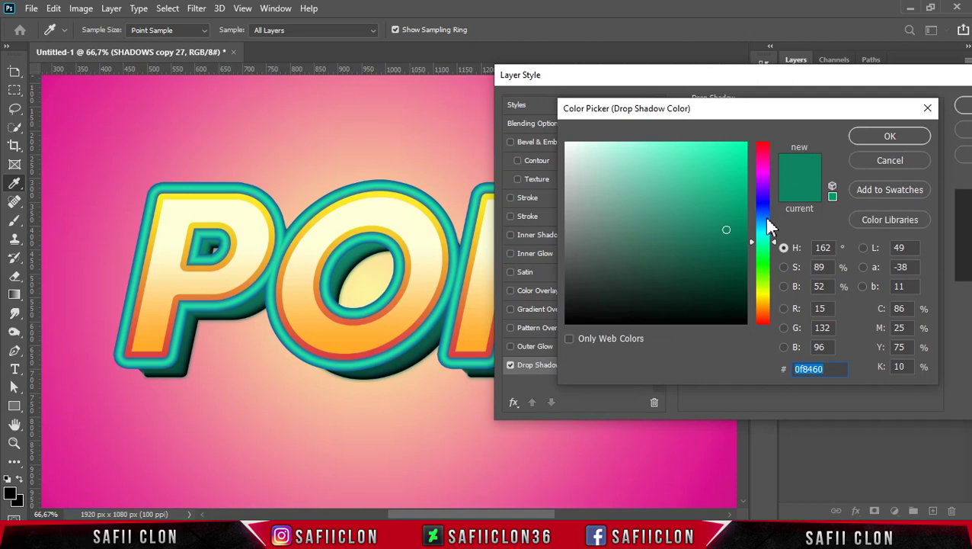
left_click_drag(832, 369, 795, 364)
left_click(878, 131)
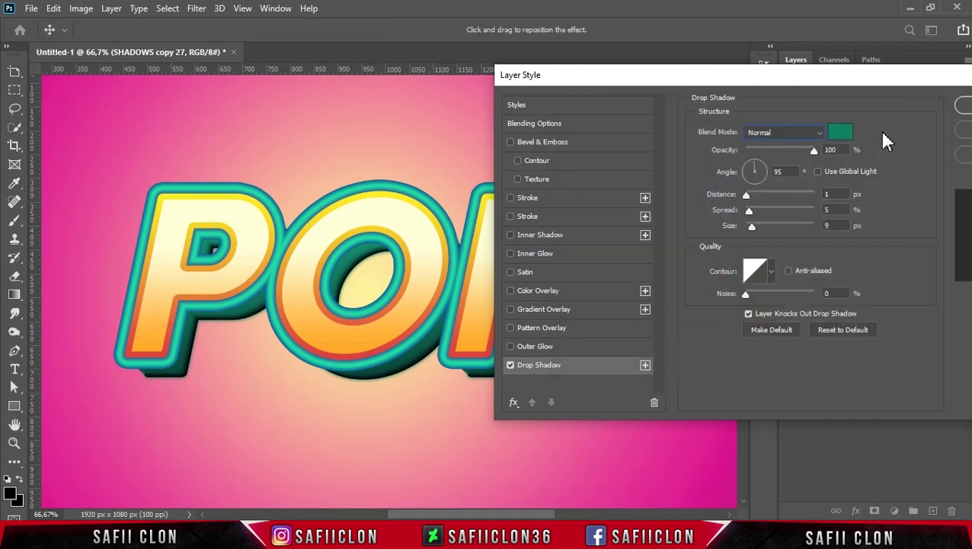
Set the drop shadow's angle to 90° and spread to 7%, keeping distance 1 px and size 9 px, and apply the layer style
left_click_drag(787, 174, 774, 179)
key("Tab")
key("Tab")
left_click_drag(883, 87, 716, 103)
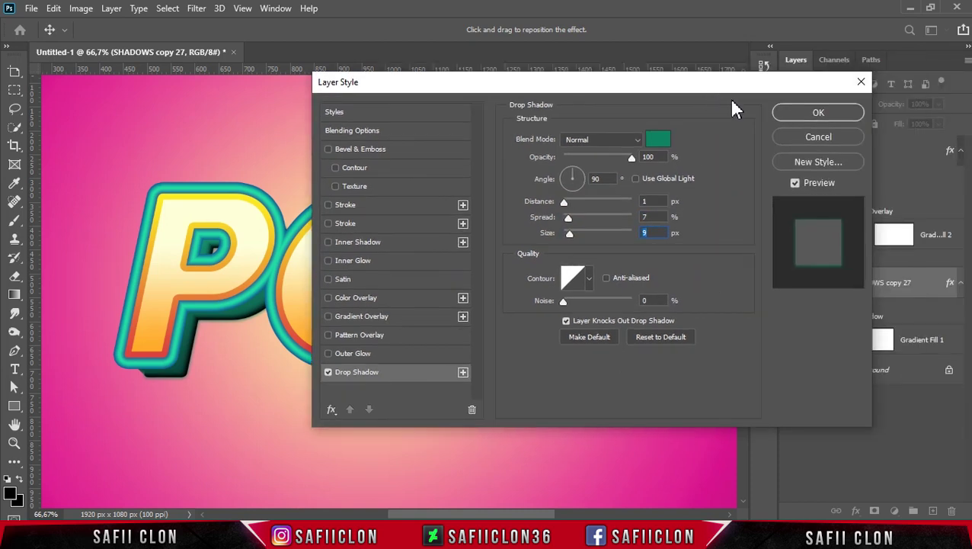
left_click(816, 114)
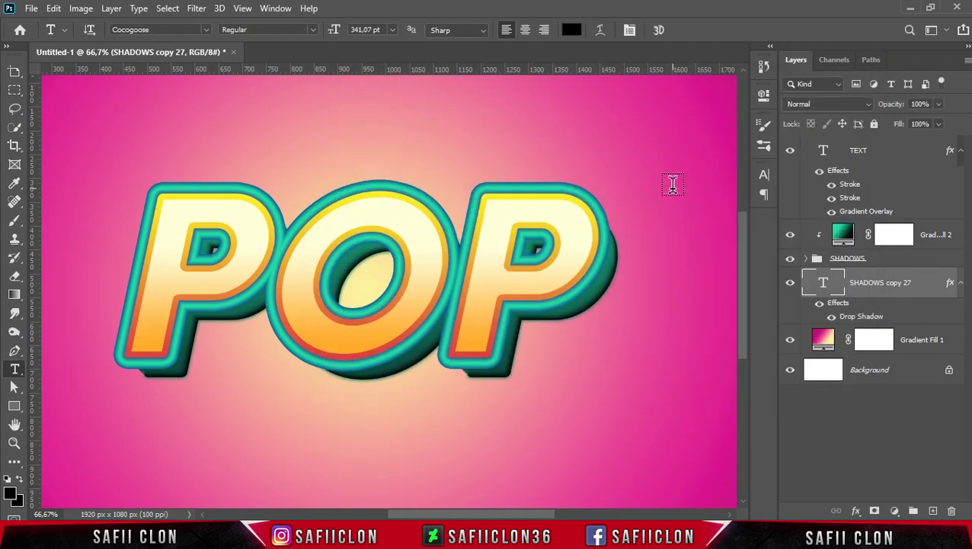
Examine the whole POP text effect at several magnifications, and compare it with the TEXT layer hidden and shown again
key("ctrl+minus")
key("ctrl+minus")
key("ctrl+minus")
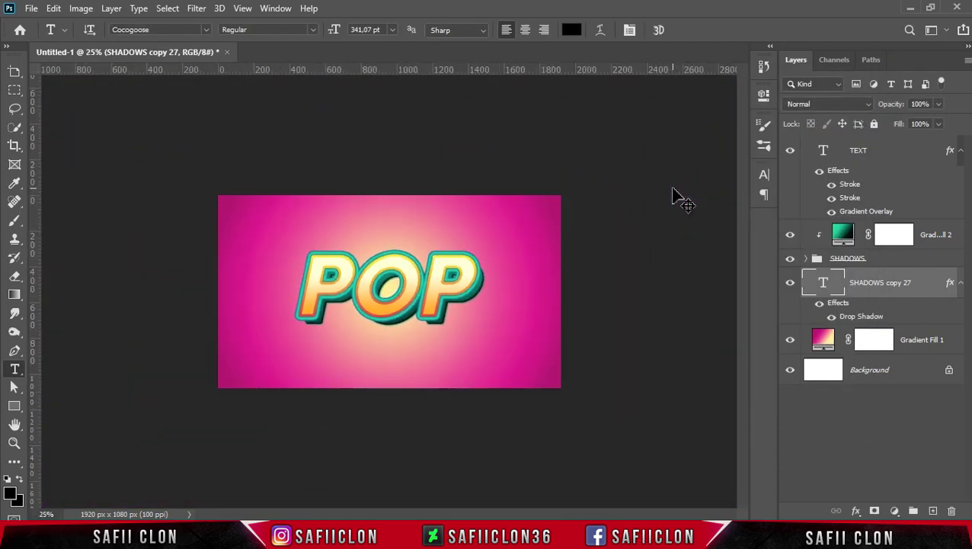
key("ctrl+plus")
key("ctrl+plus")
key("ctrl+plus")
key("ctrl+plus")
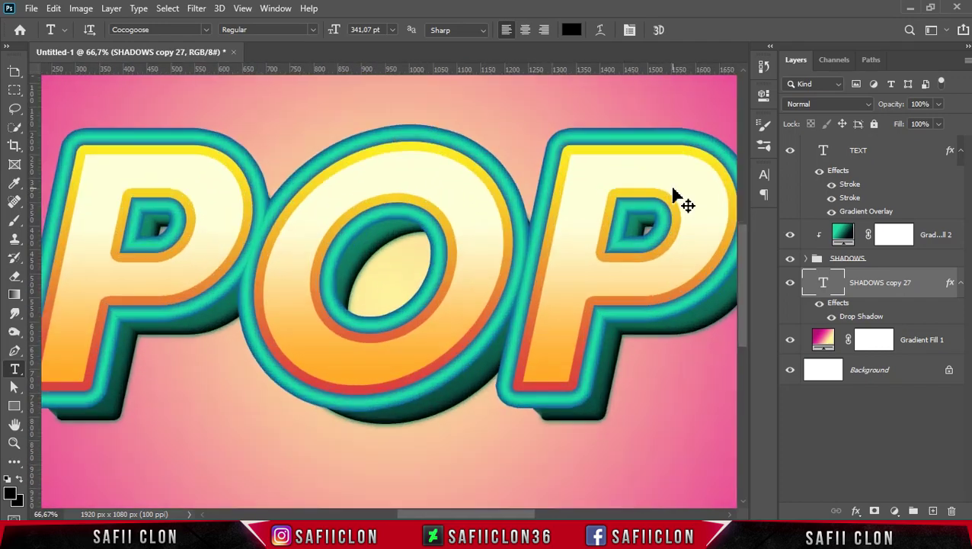
key("ctrl+minus")
key("ctrl+minus")
key("ctrl+minus")
key("ctrl+plus")
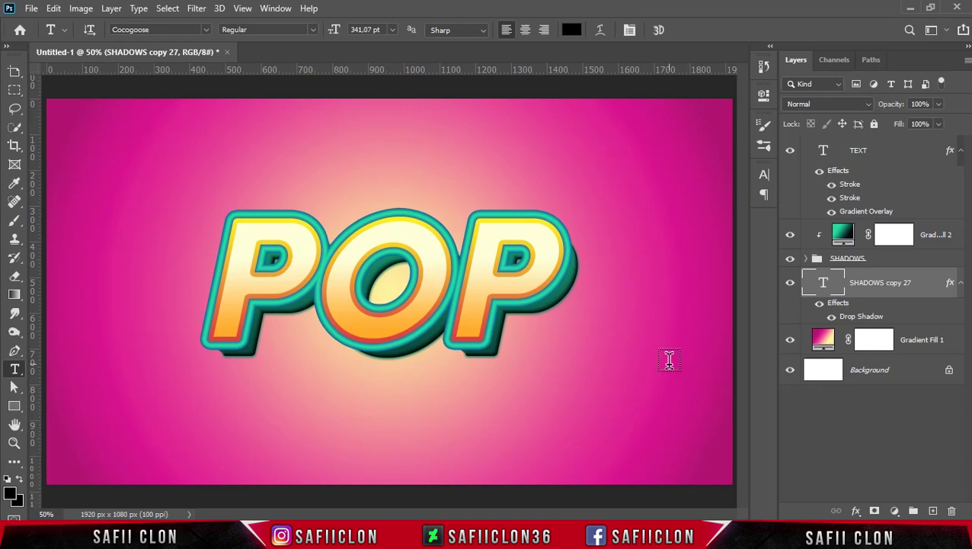
left_click(792, 156)
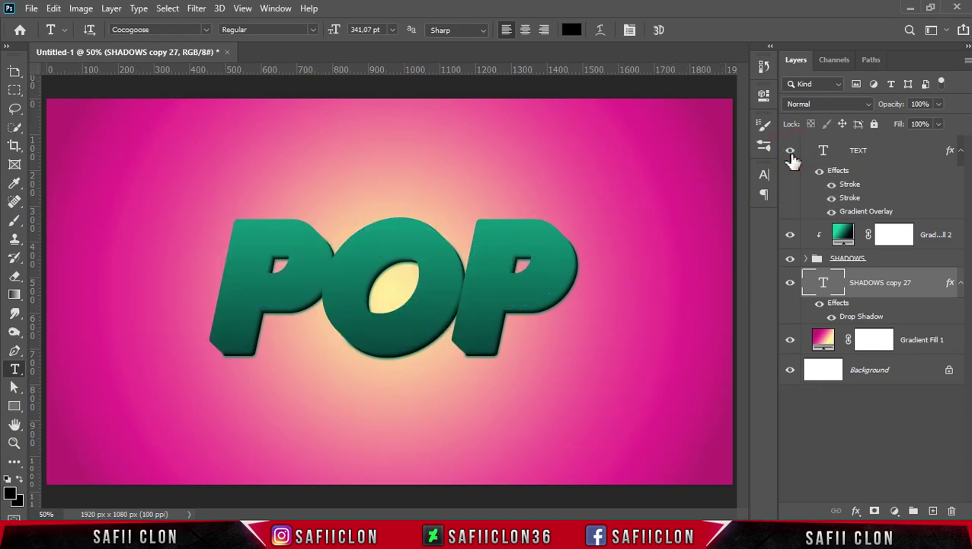
left_click(792, 157)
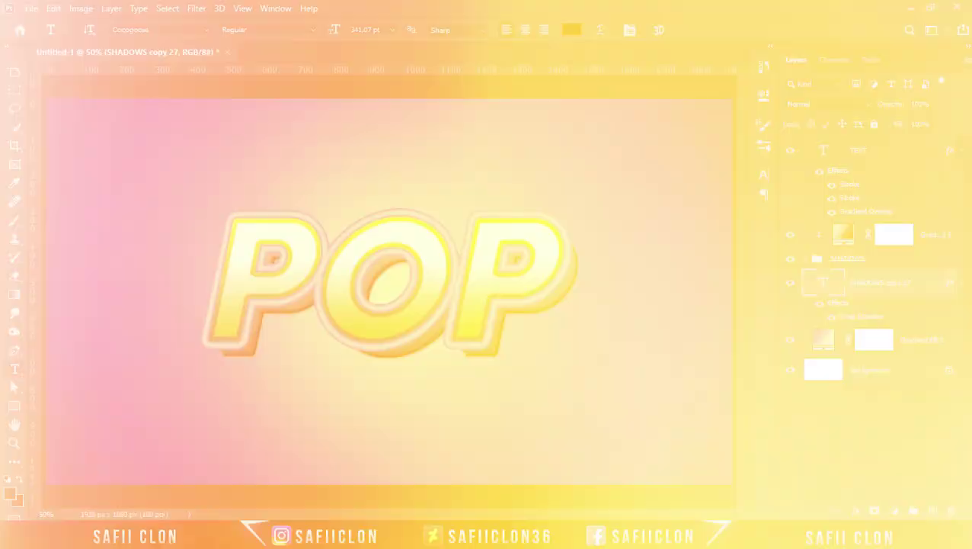